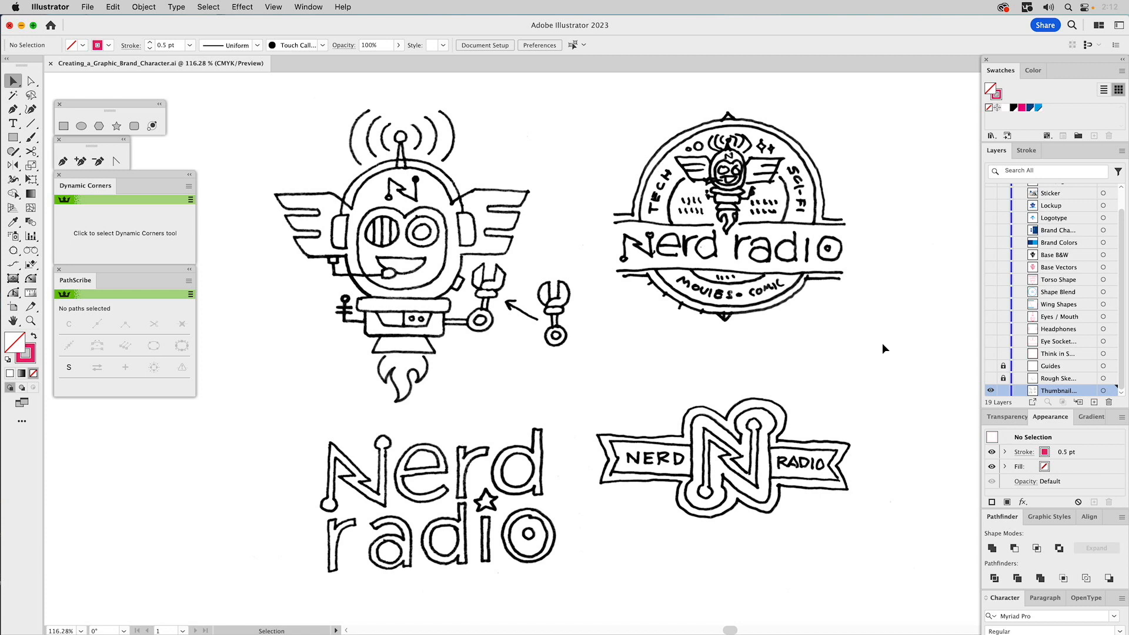
# - Show the rough sketch layer, hide the thumbnail sketches, and make the rough sketch layer active
pyautogui.click(991, 378)
pyautogui.click(991, 391)
pyautogui.click(1047, 380)
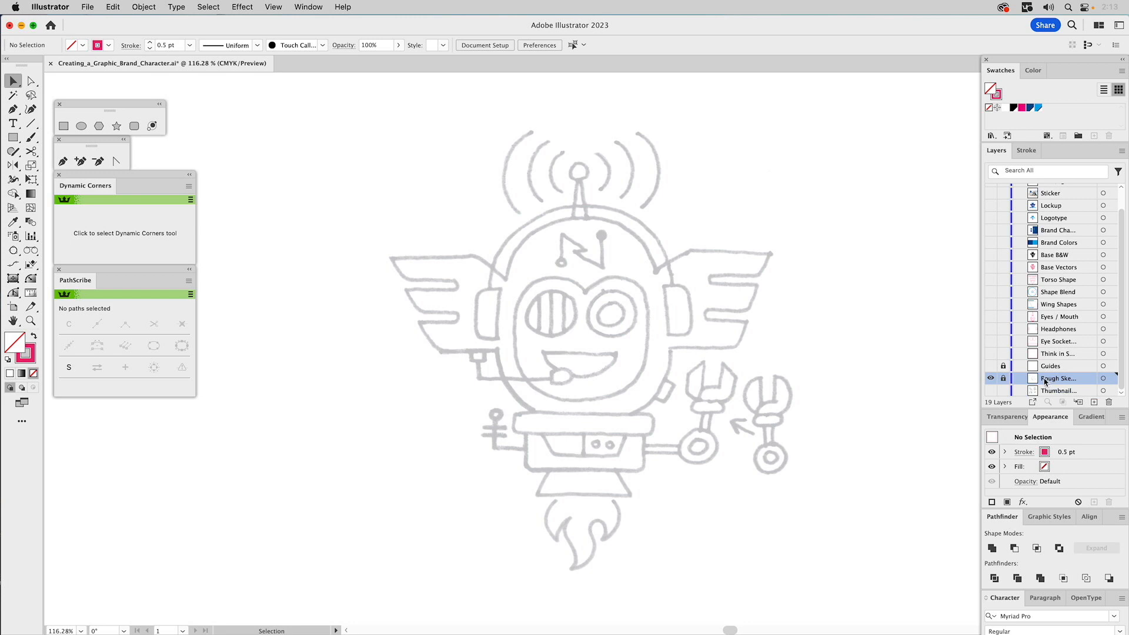
# - Show the Guides layer over the robot sketch and make it the active layer
pyautogui.click(76, 127)
pyautogui.click(991, 367)
pyautogui.click(1050, 366)
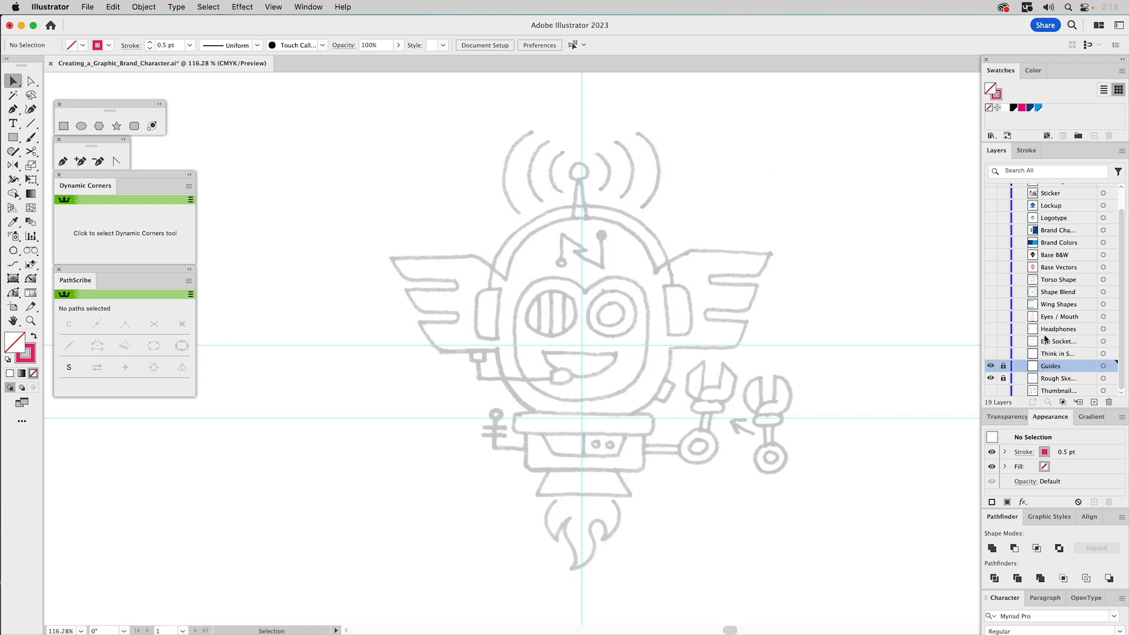
pyautogui.click(277, 7)
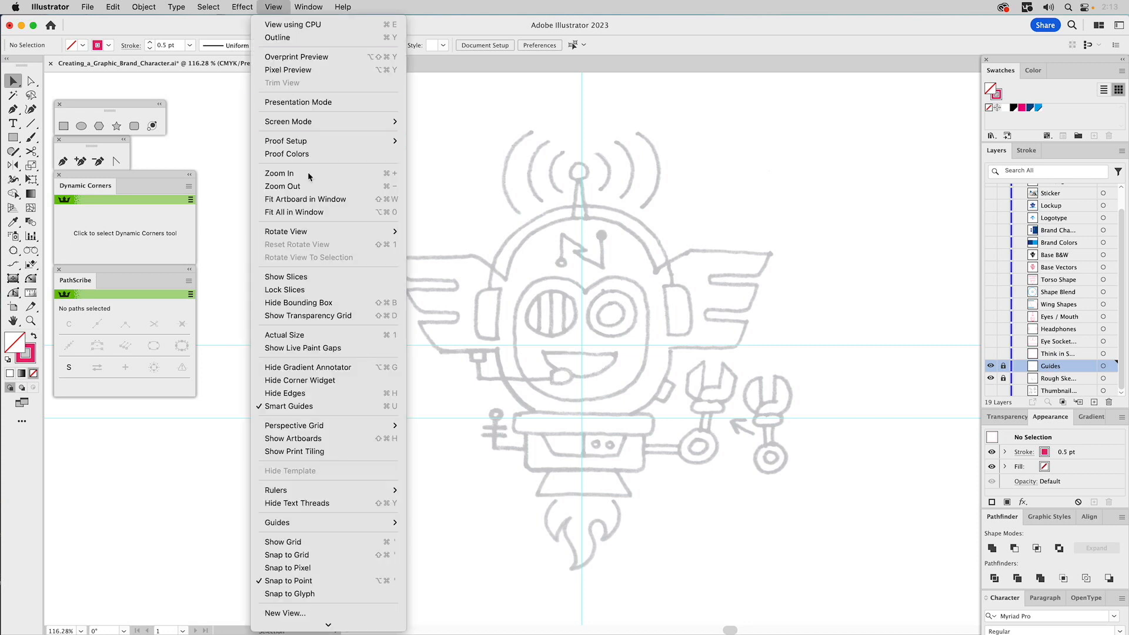
pyautogui.moveTo(342, 524)
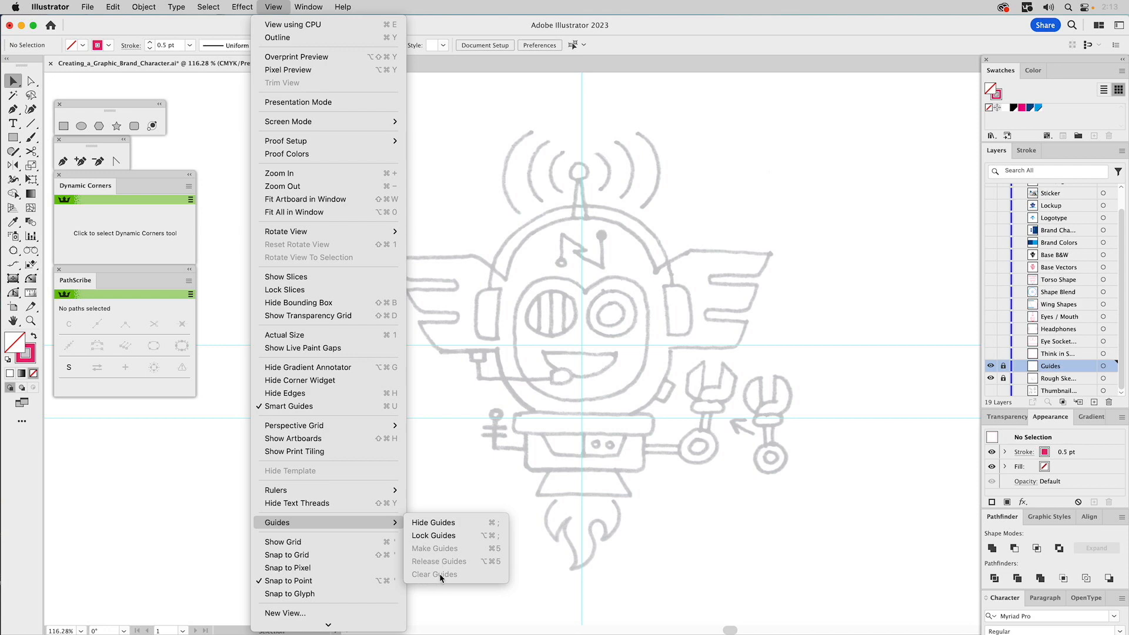
pyautogui.click(446, 460)
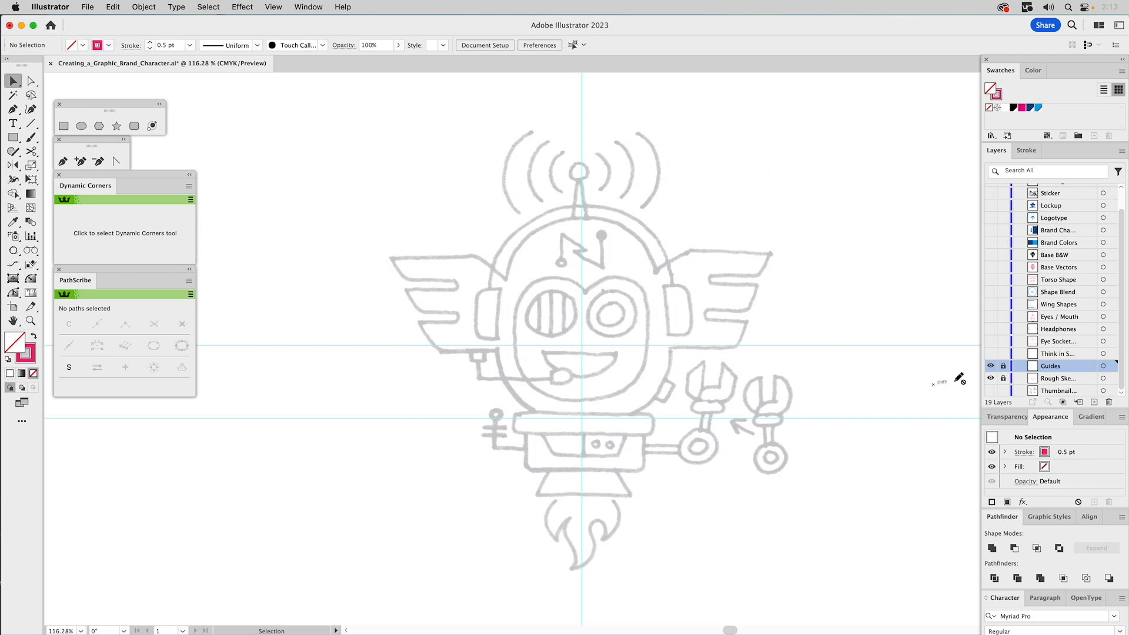
# - Unlock the Guides layer and run the GS_Move_Guides_to_Layer script
pyautogui.click(1003, 365)
pyautogui.click(991, 367)
pyautogui.click(991, 367)
pyautogui.click(87, 7)
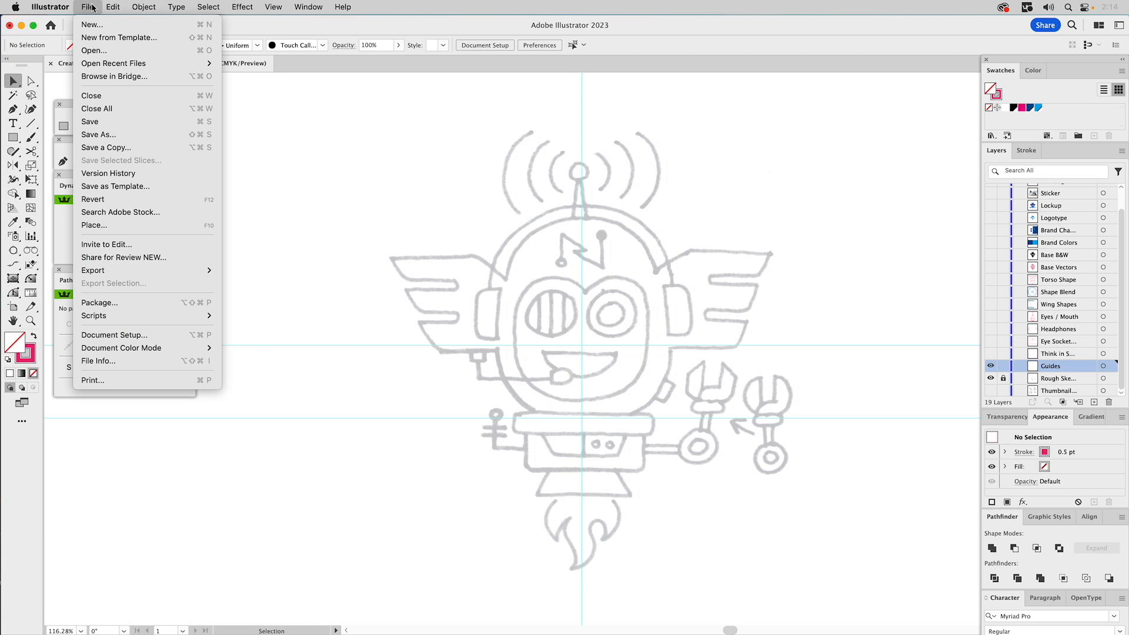
pyautogui.moveTo(109, 321)
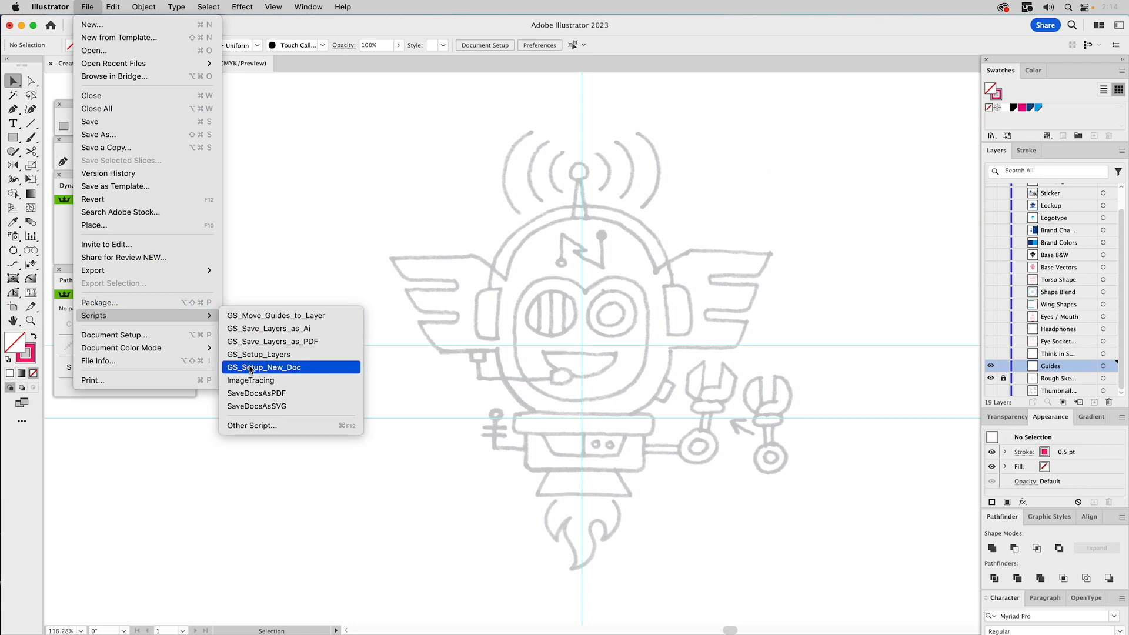
pyautogui.click(280, 316)
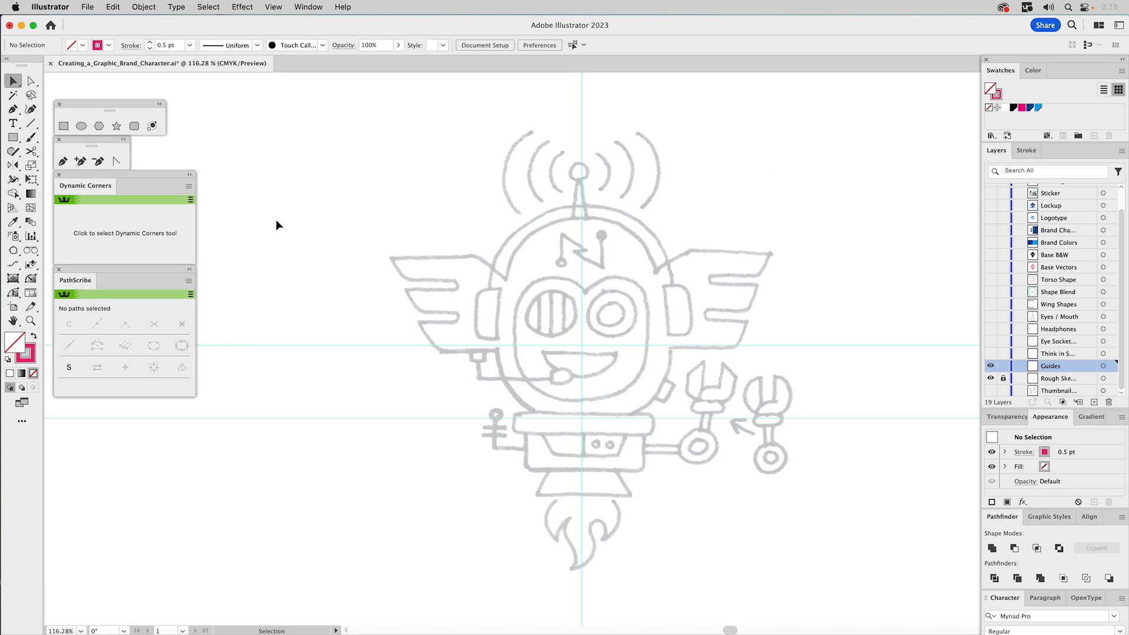
# - Lock the Guides layer, and show and activate the layer directly above it that holds the head's square
pyautogui.click(1003, 366)
pyautogui.click(991, 353)
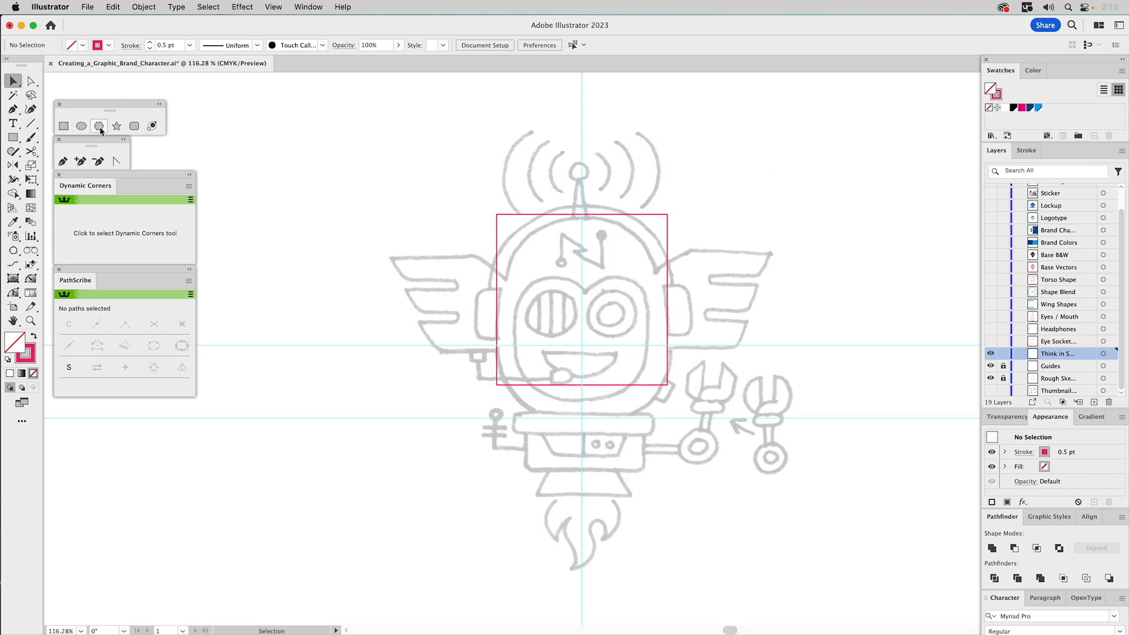
# - Round the square's two upper corners to about 96.14 pt and stretch its bottom edge down to the lower horizontal guide
pyautogui.press('a')
pyautogui.moveTo(479, 200); pyautogui.dragTo(489, 384)
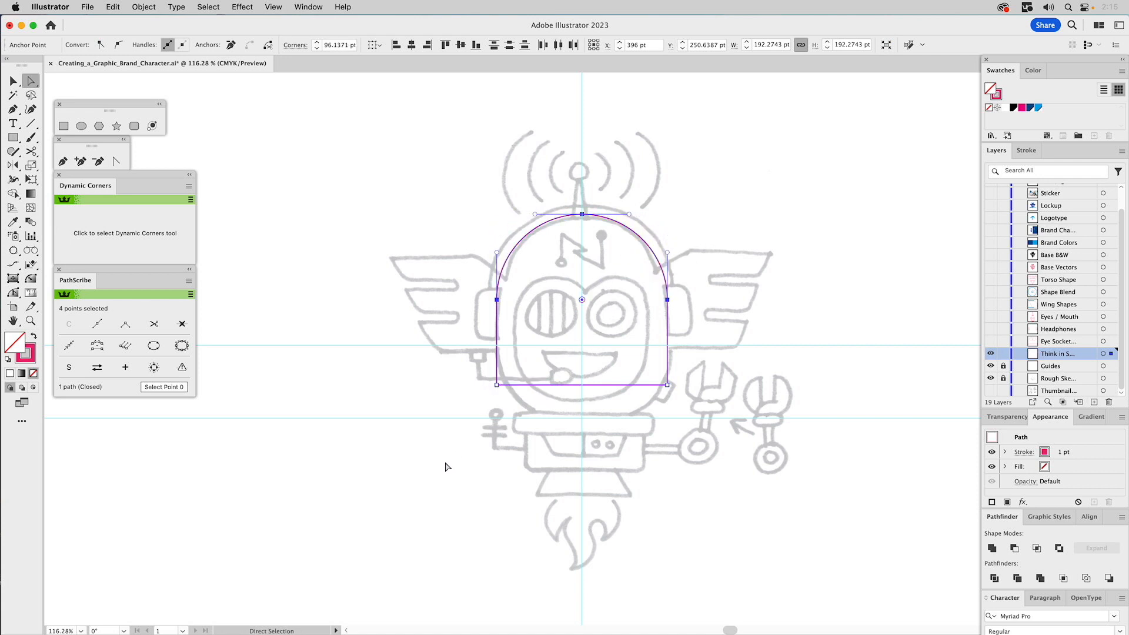
pyautogui.moveTo(467, 368); pyautogui.dragTo(695, 398)
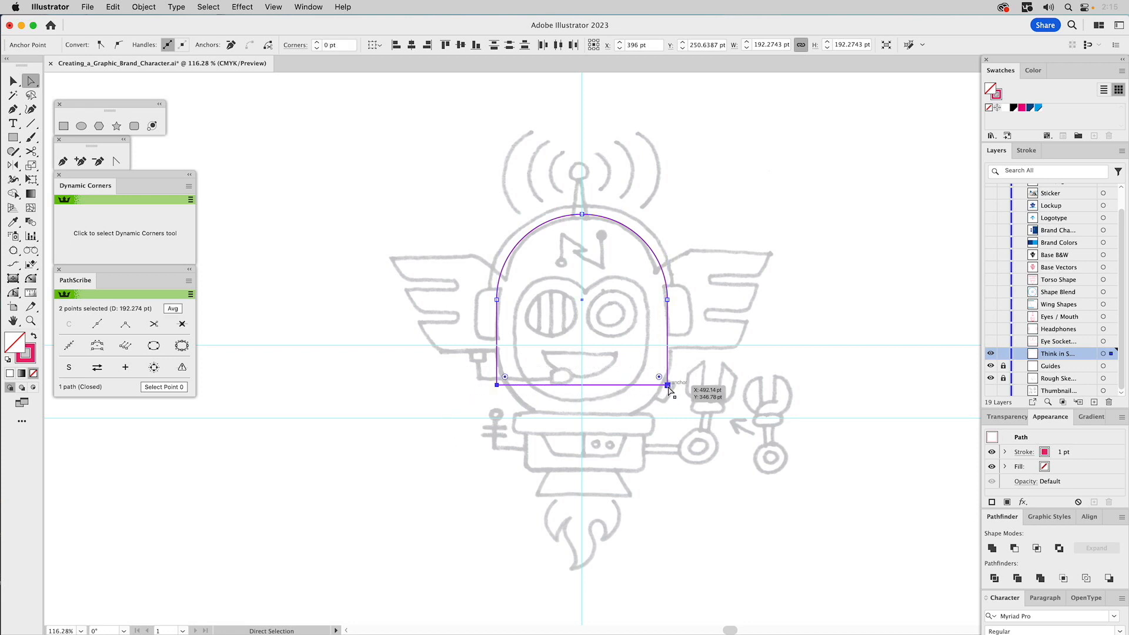
pyautogui.moveTo(668, 386); pyautogui.dragTo(667, 419)
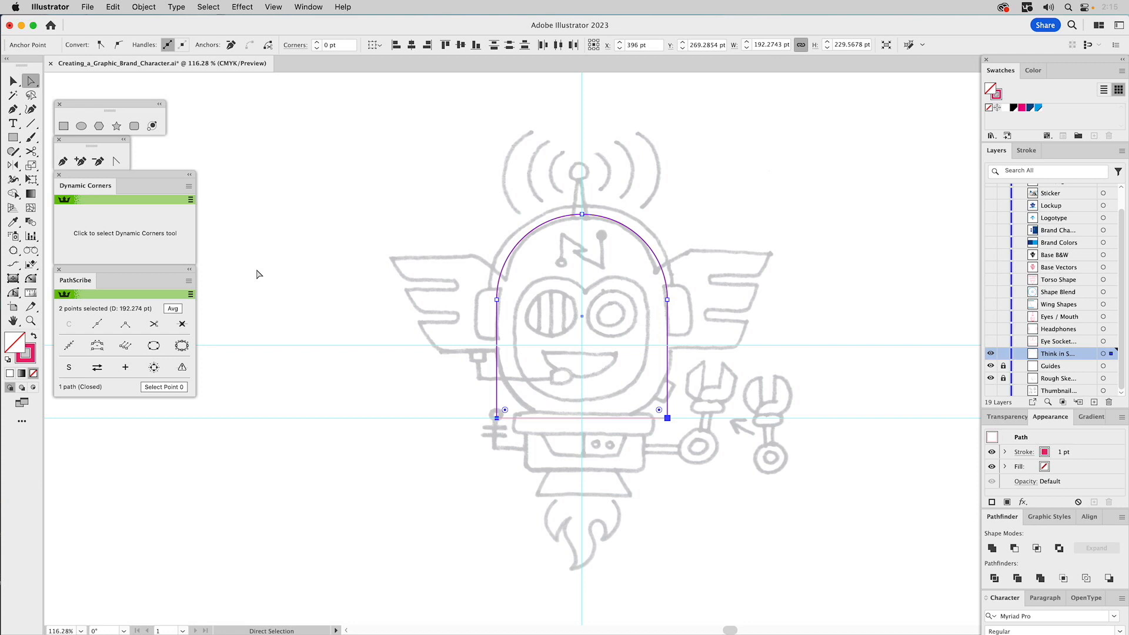
pyautogui.click(322, 175)
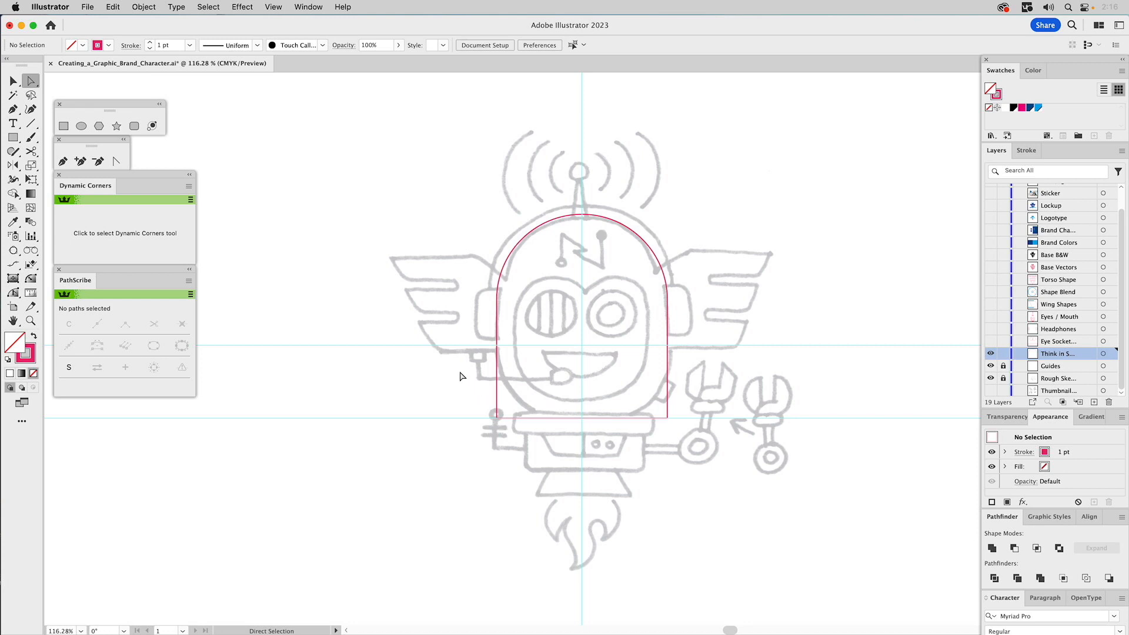
pyautogui.click(274, 7)
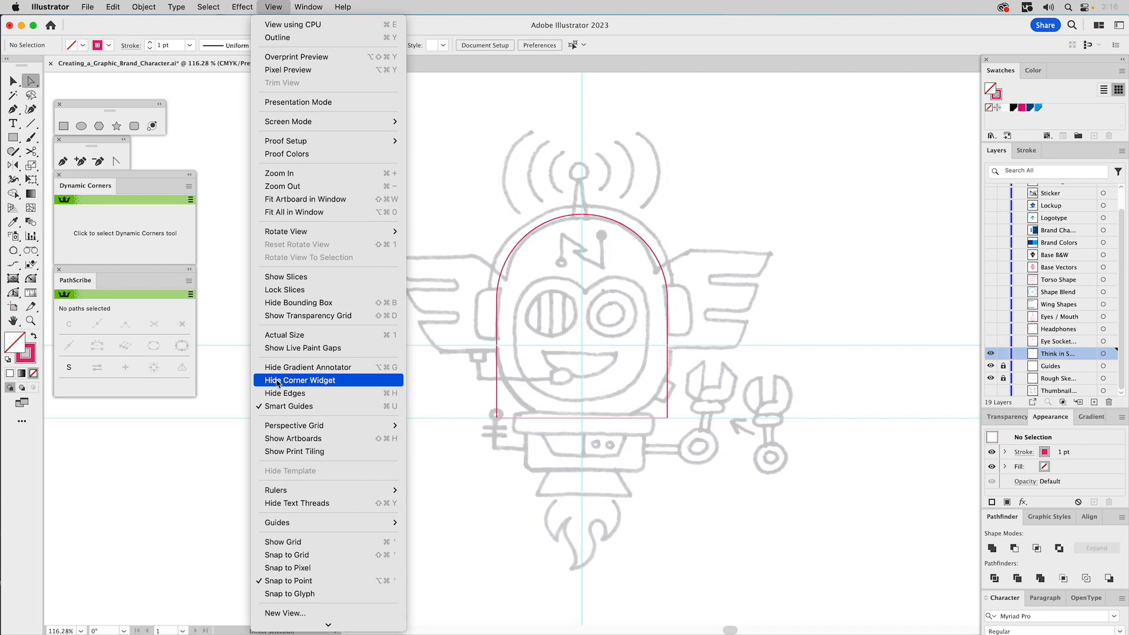
pyautogui.click(455, 155)
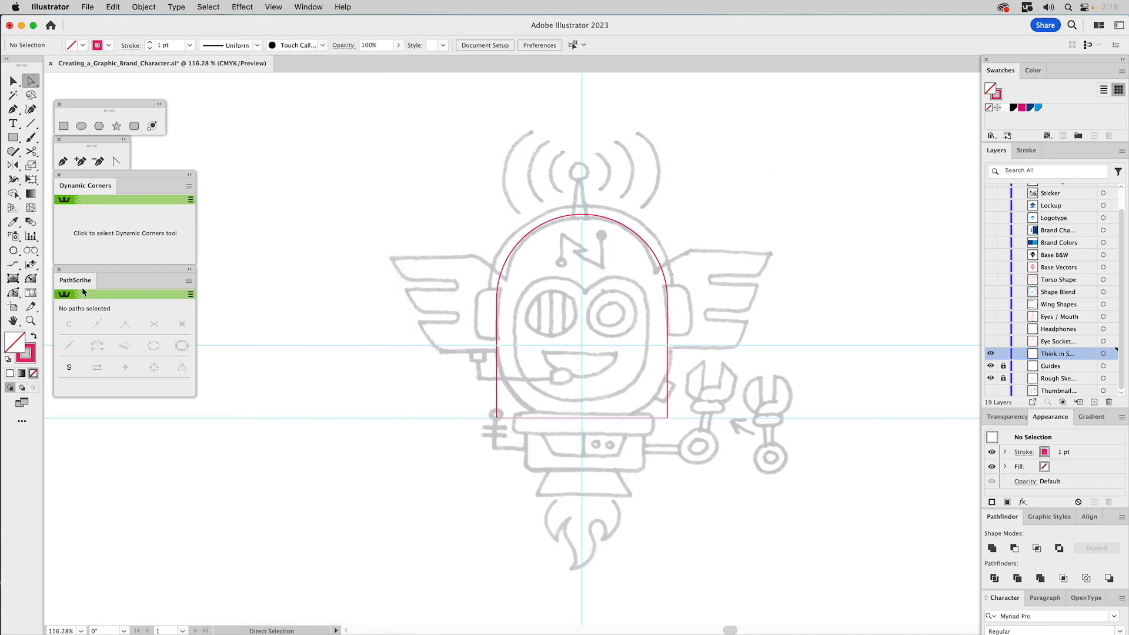
# - Round both lower corners of the head outline to an 80.646 pt radius with the Dynamic Corners tool
pyautogui.click(31, 280)
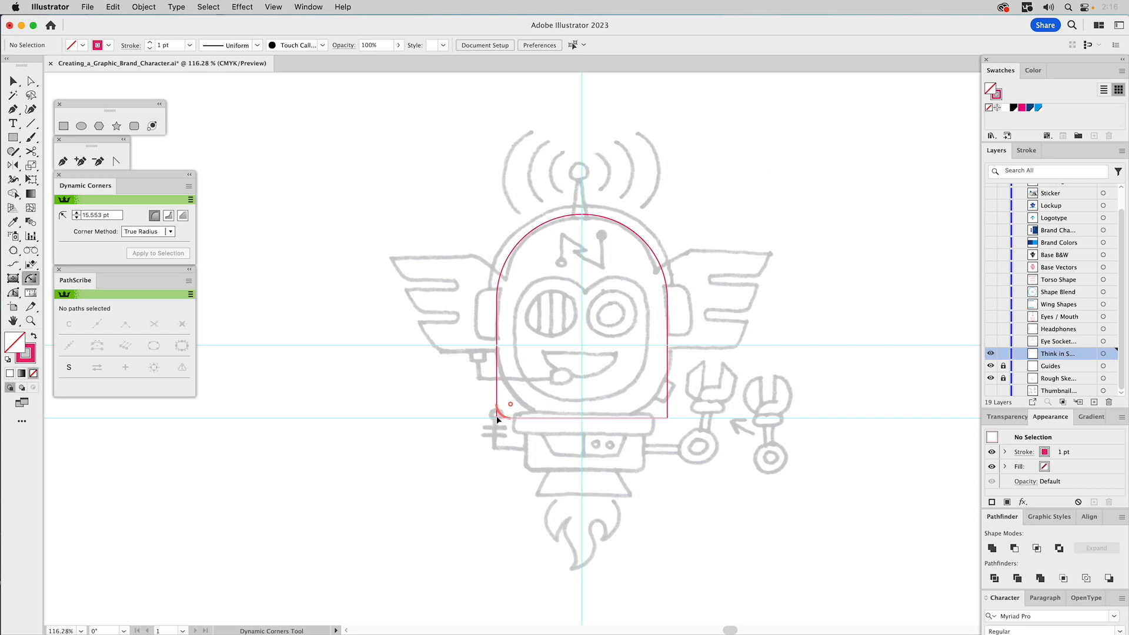
pyautogui.moveTo(499, 417); pyautogui.dragTo(566, 347)
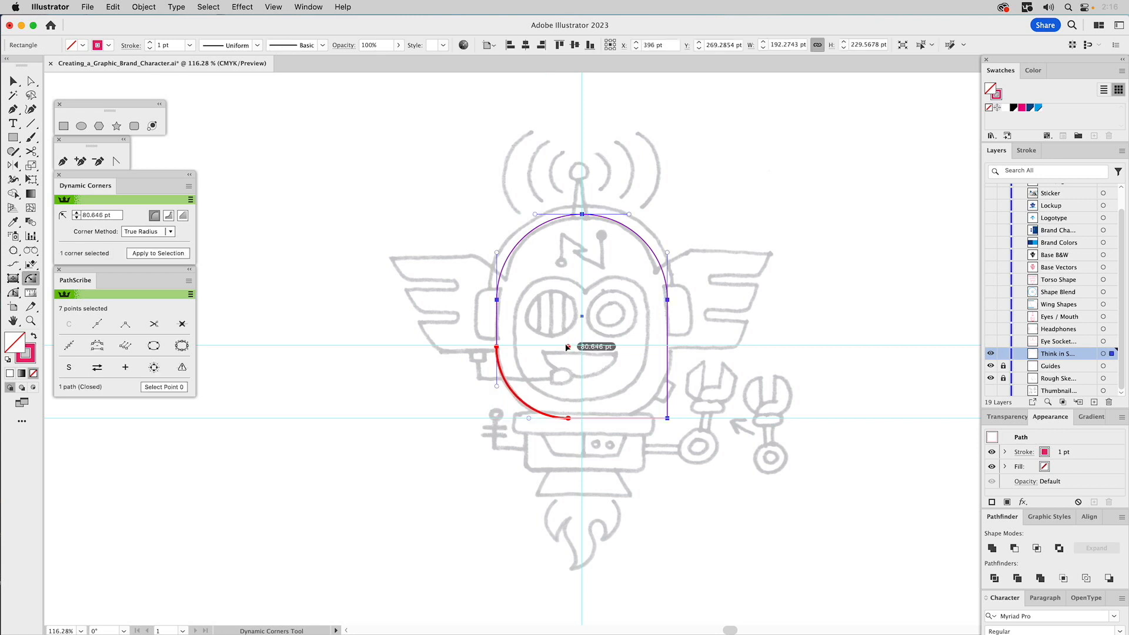
pyautogui.click(667, 419)
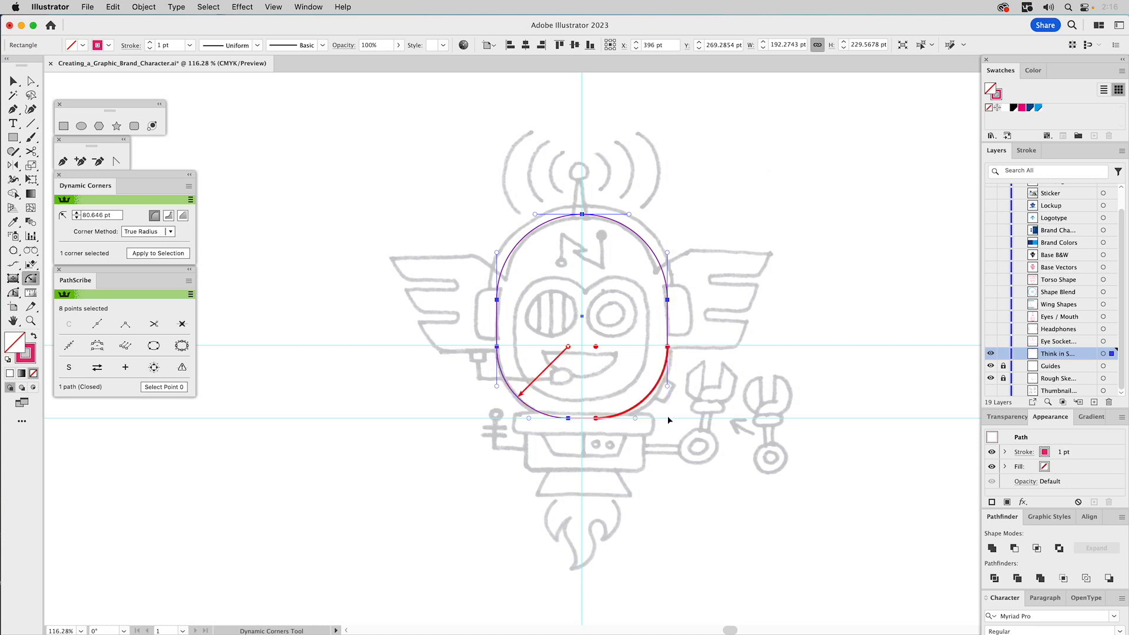
pyautogui.press('v')
pyautogui.click(724, 353)
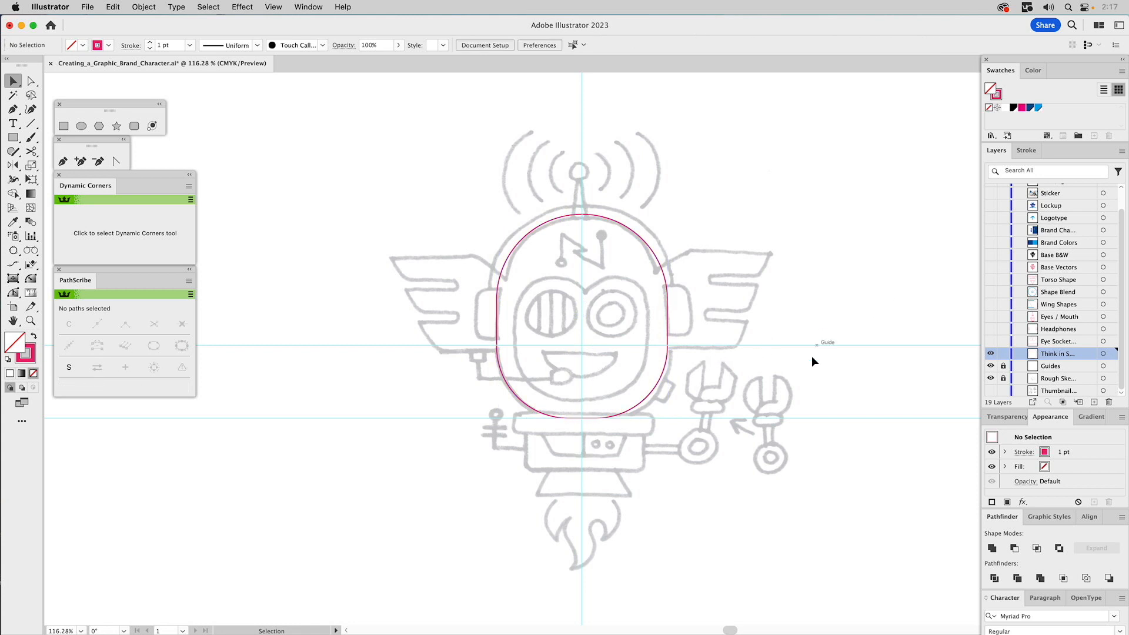
# - Show the eye socket layer and square off the lower corners of its two overlapping circles to form flat-bottomed arches
pyautogui.click(990, 342)
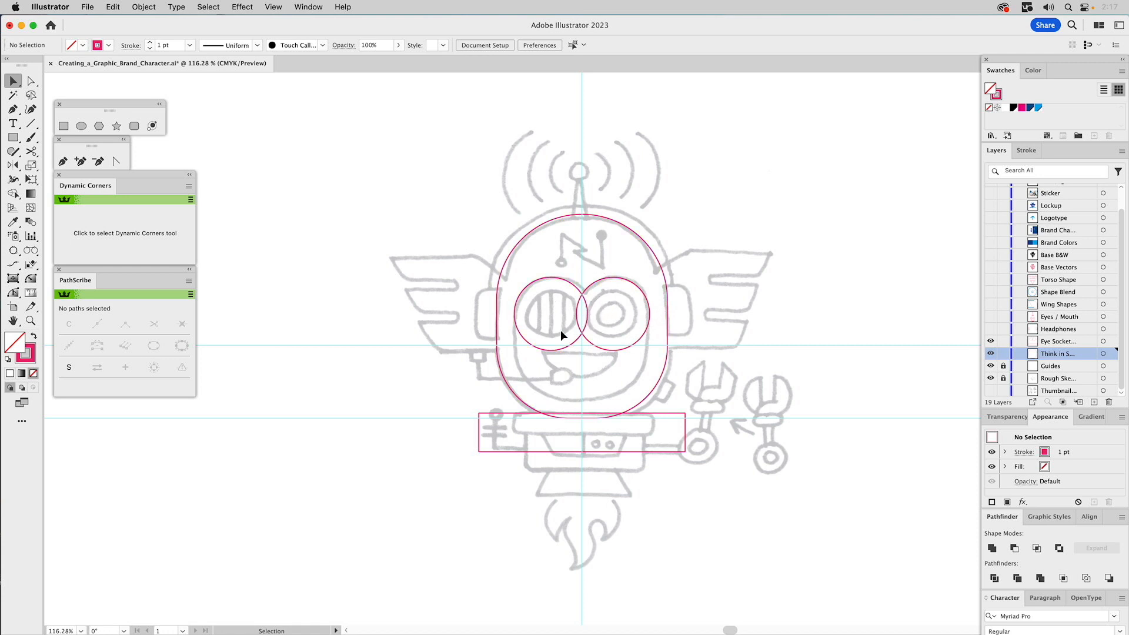
pyautogui.moveTo(562, 329); pyautogui.dragTo(595, 338)
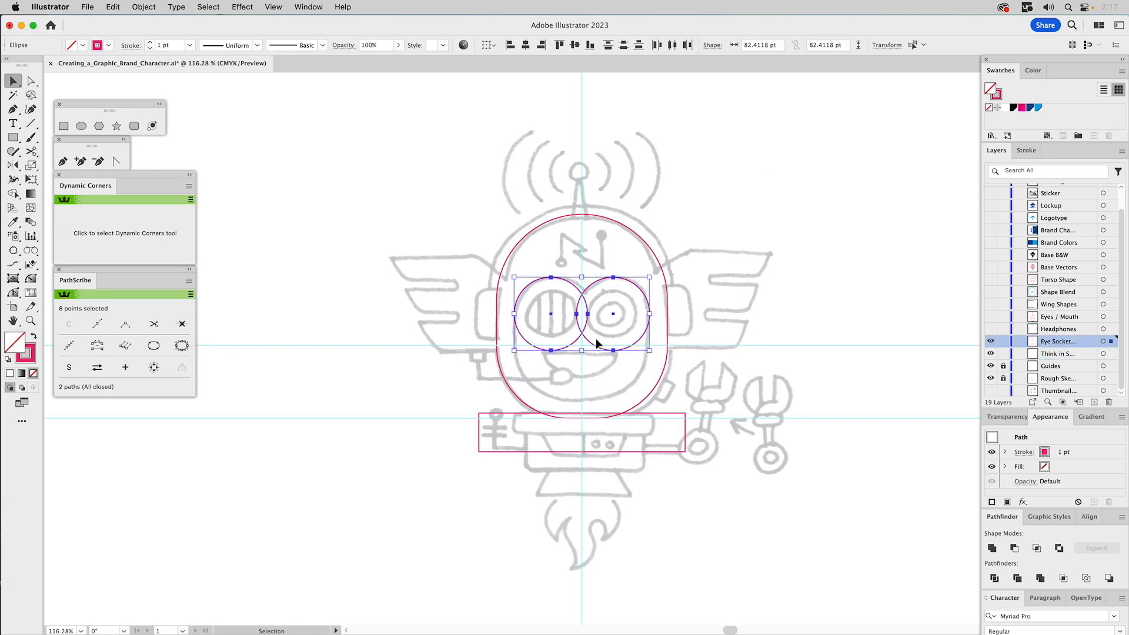
pyautogui.click(32, 278)
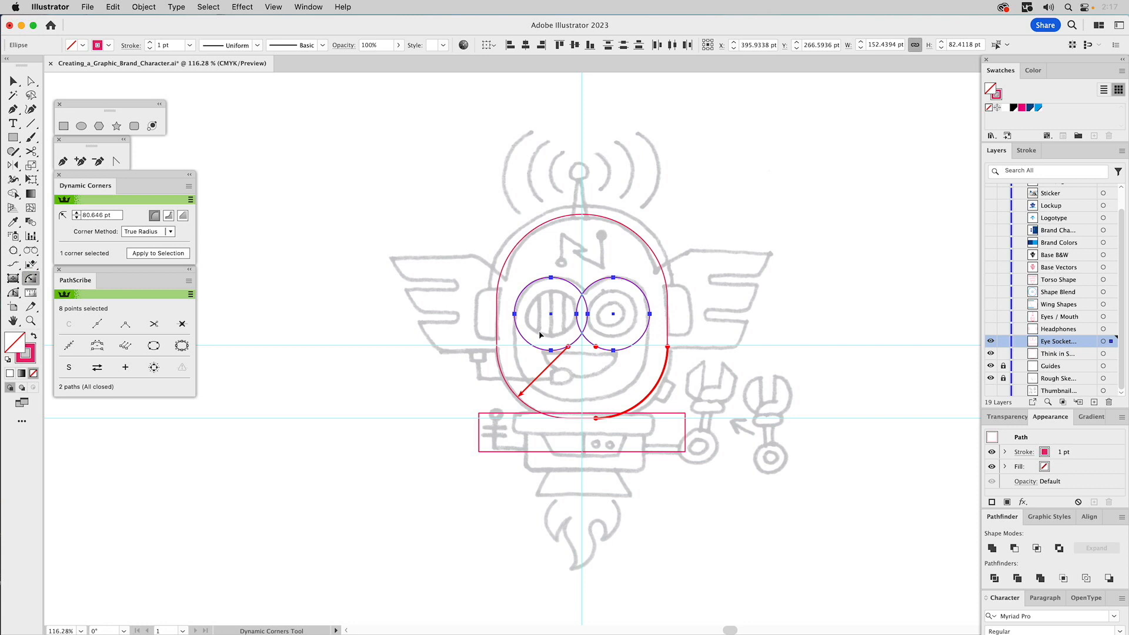
pyautogui.moveTo(536, 340); pyautogui.dragTo(512, 357)
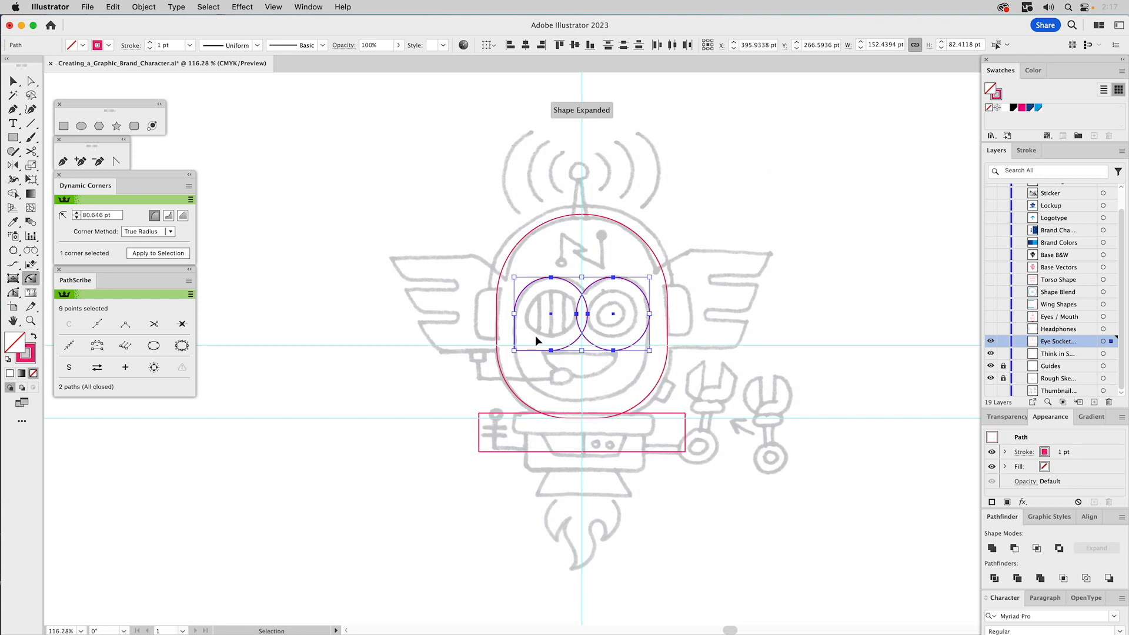
pyautogui.press('super+shift+a')
pyautogui.moveTo(640, 335); pyautogui.dragTo(651, 358)
pyautogui.keyDown('shift'); pyautogui.click(580, 339); pyautogui.keyUp('shift')
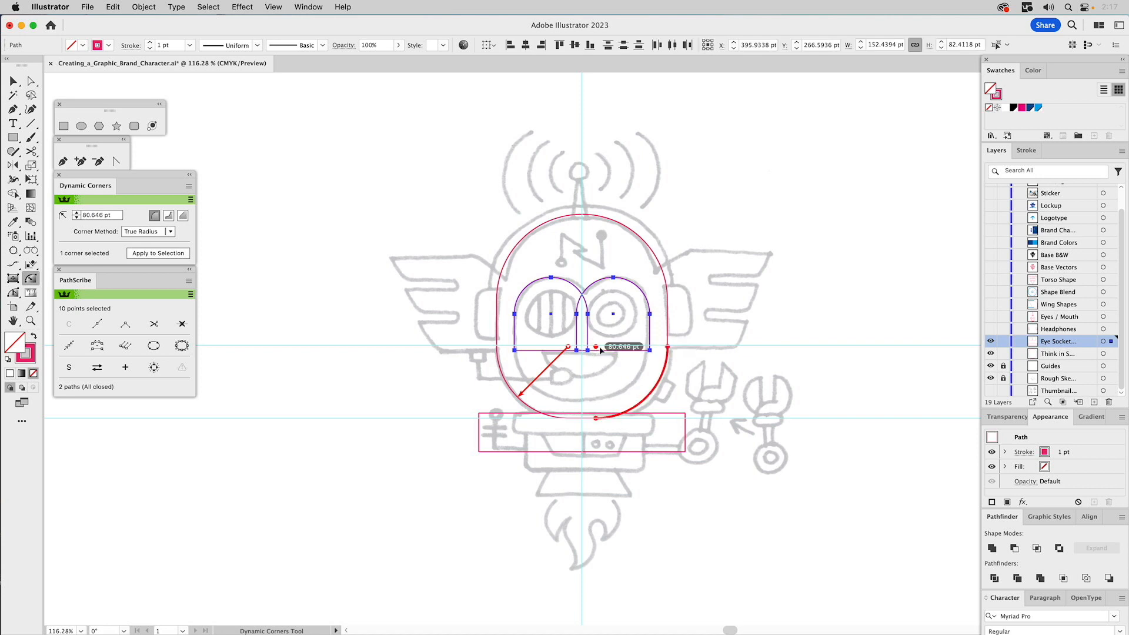
pyautogui.press('v')
pyautogui.click(603, 264)
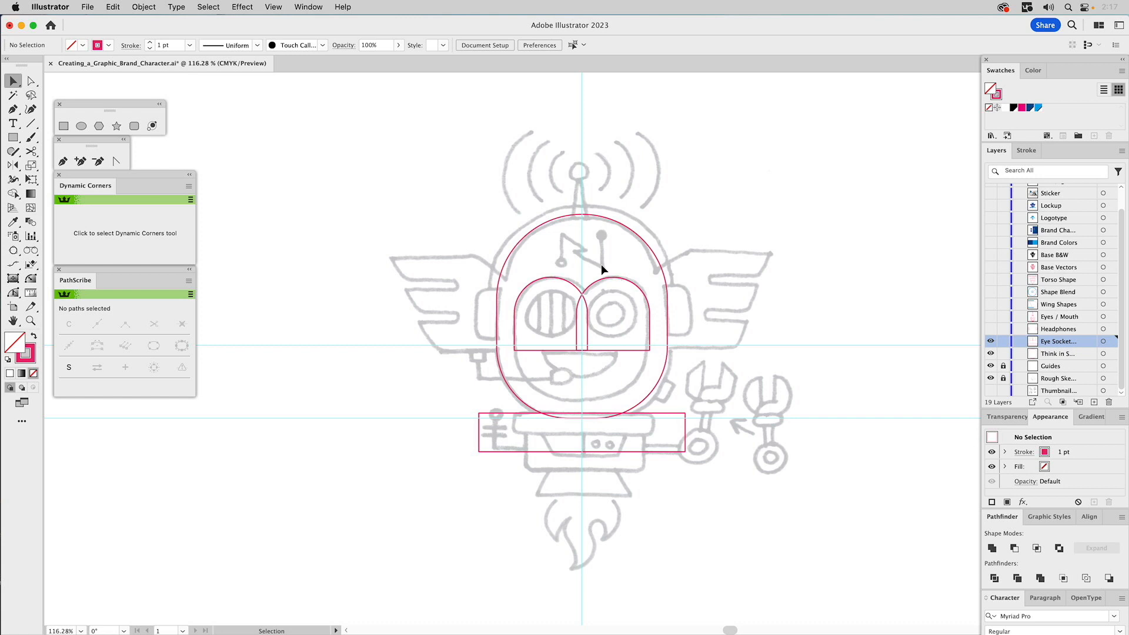
# - Unite the two eye socket arches into one shape and raise its bottom edge by about 12.4 pt
pyautogui.moveTo(605, 266); pyautogui.dragTo(512, 344)
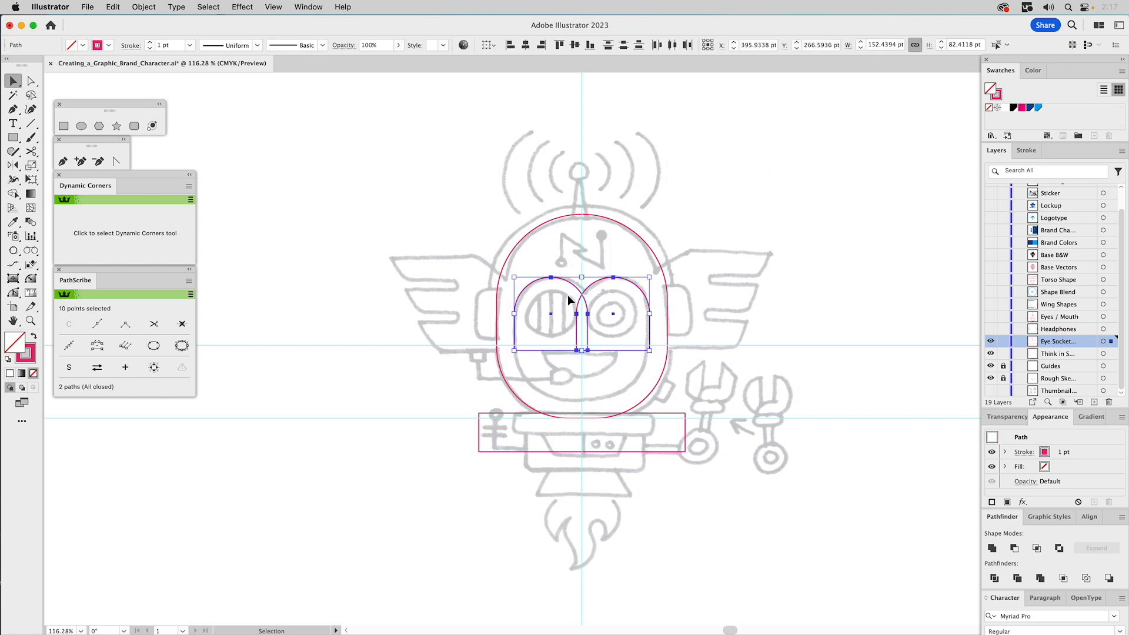
pyautogui.click(992, 549)
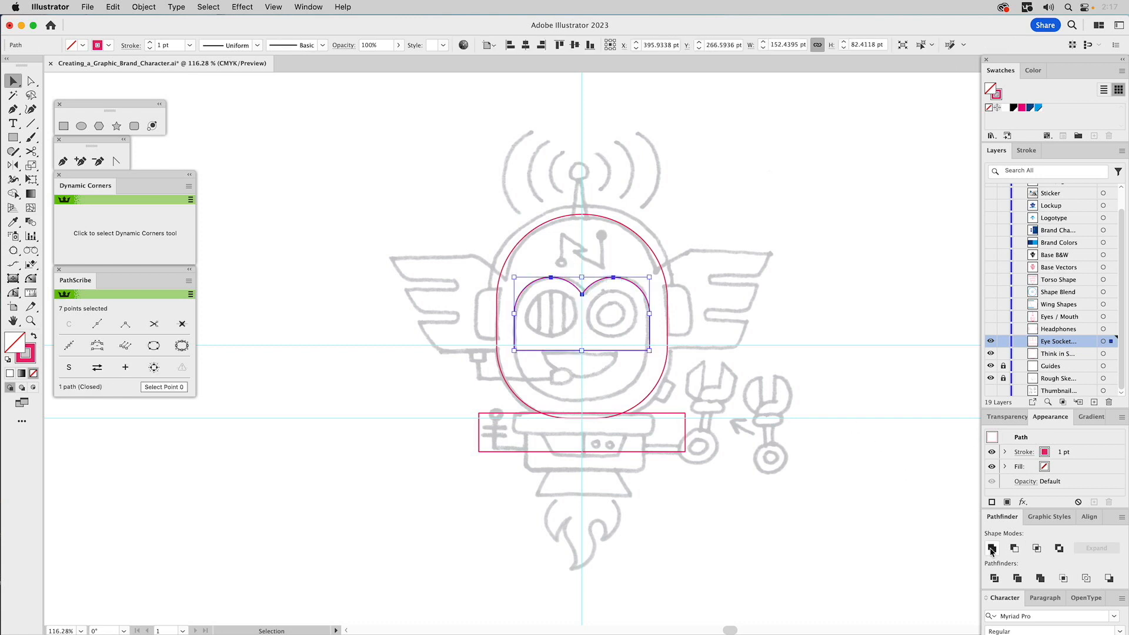
pyautogui.press('a')
pyautogui.click(649, 350)
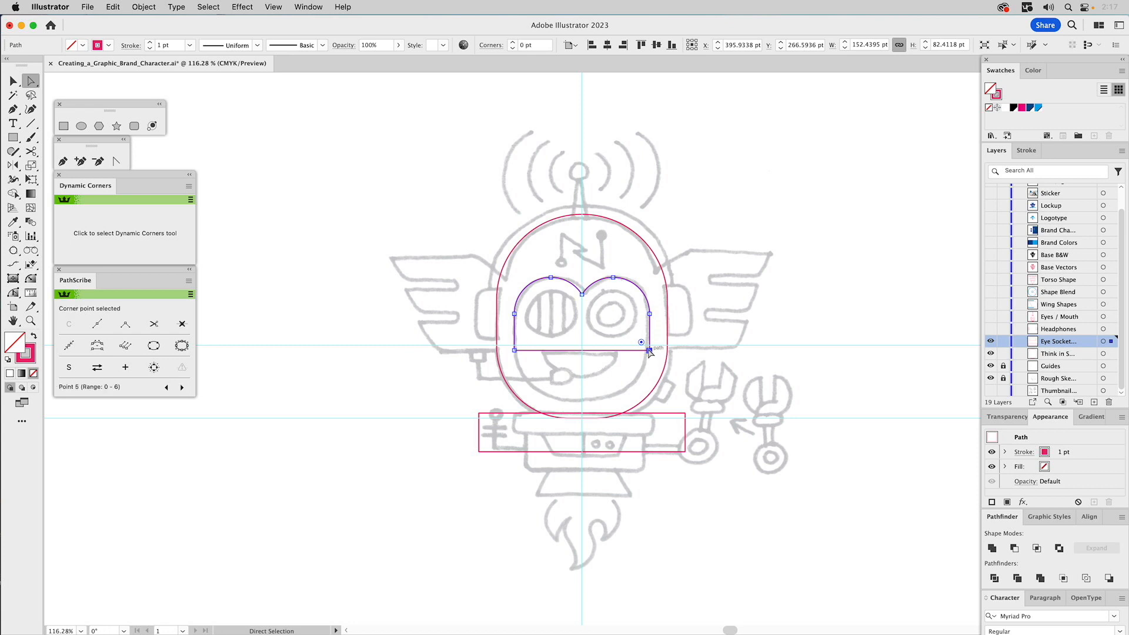
pyautogui.moveTo(516, 351); pyautogui.dragTo(516, 340)
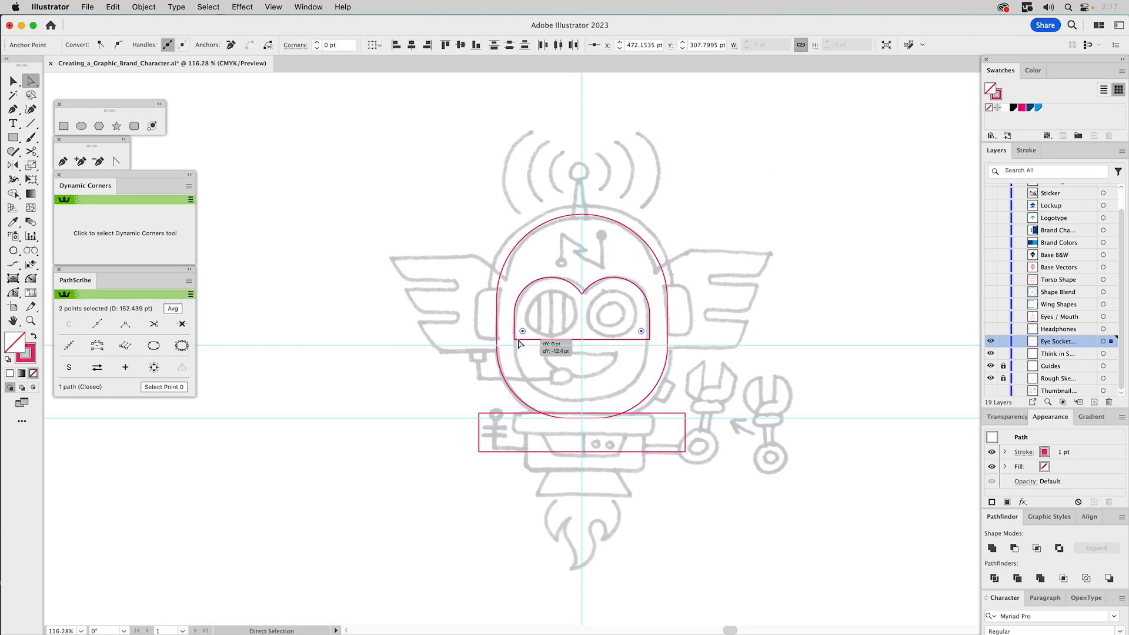
pyautogui.click(711, 318)
# - Select the merged eye socket outline on its own in a close-up of the robot's face
pyautogui.press('z')
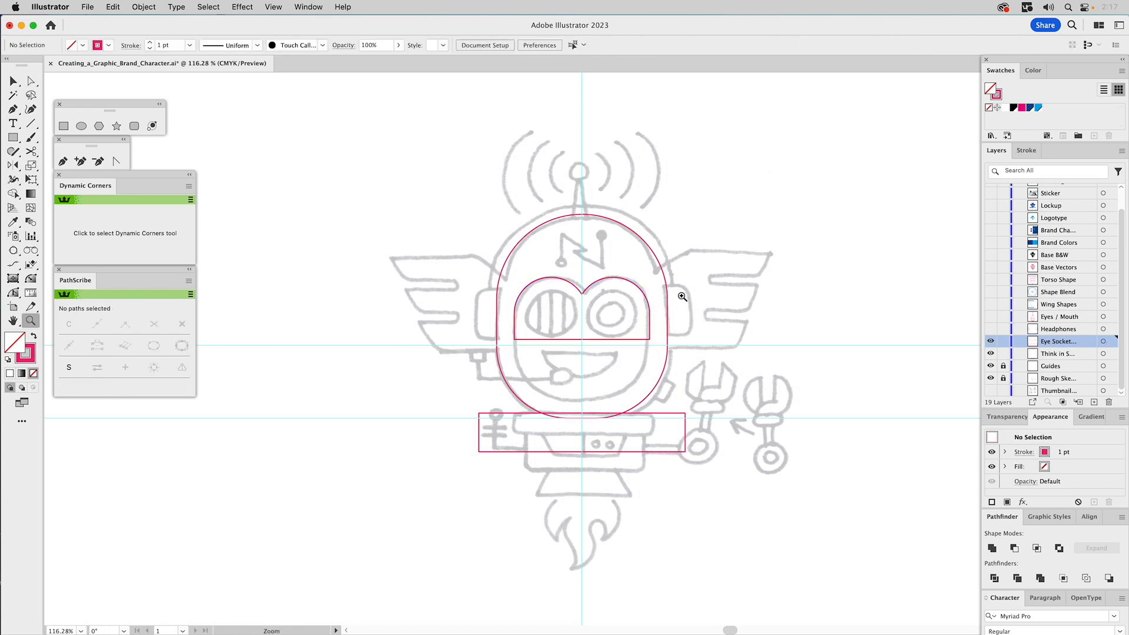
pyautogui.press('v')
pyautogui.moveTo(524, 208); pyautogui.dragTo(714, 453)
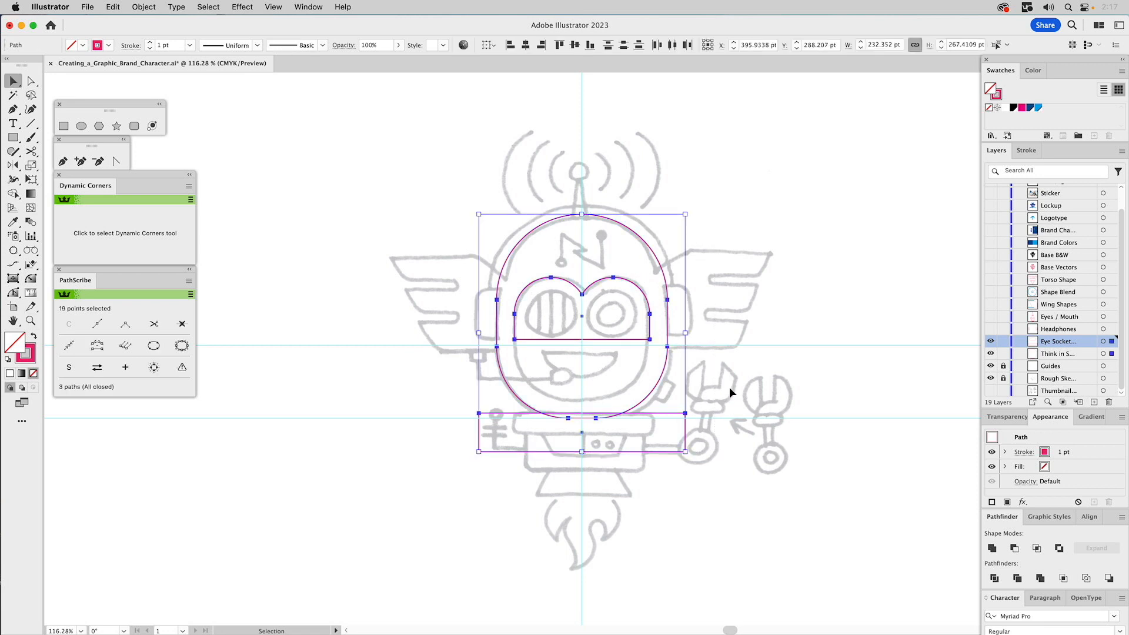
pyautogui.press('z')
pyautogui.moveTo(555, 229); pyautogui.dragTo(733, 454)
pyautogui.press('super+shift+a')
pyautogui.press('v')
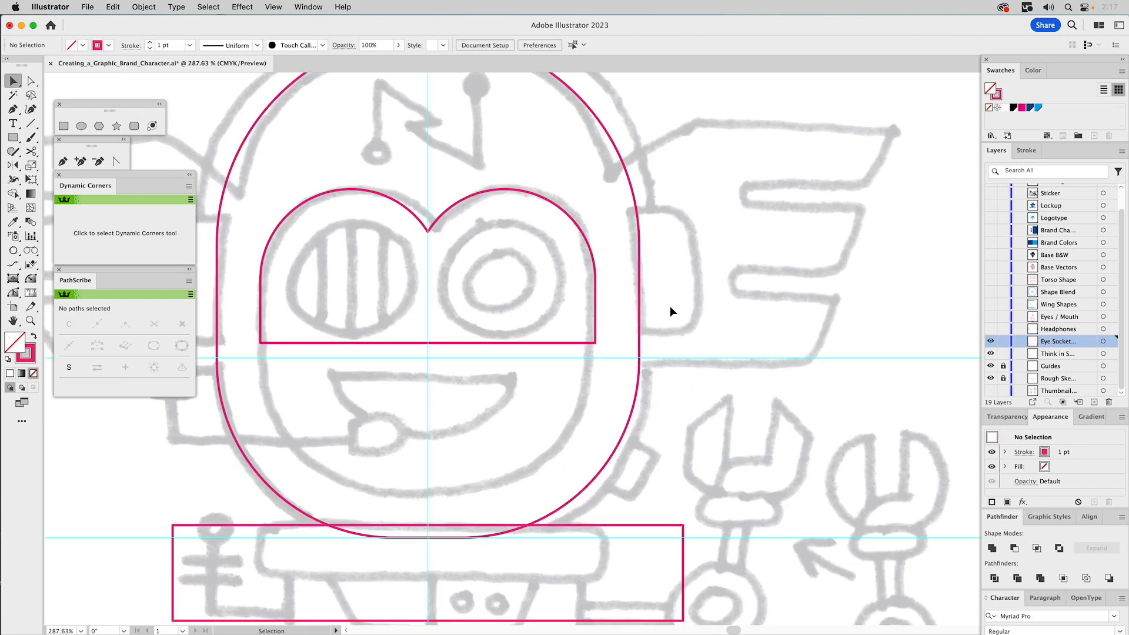
pyautogui.click(596, 282)
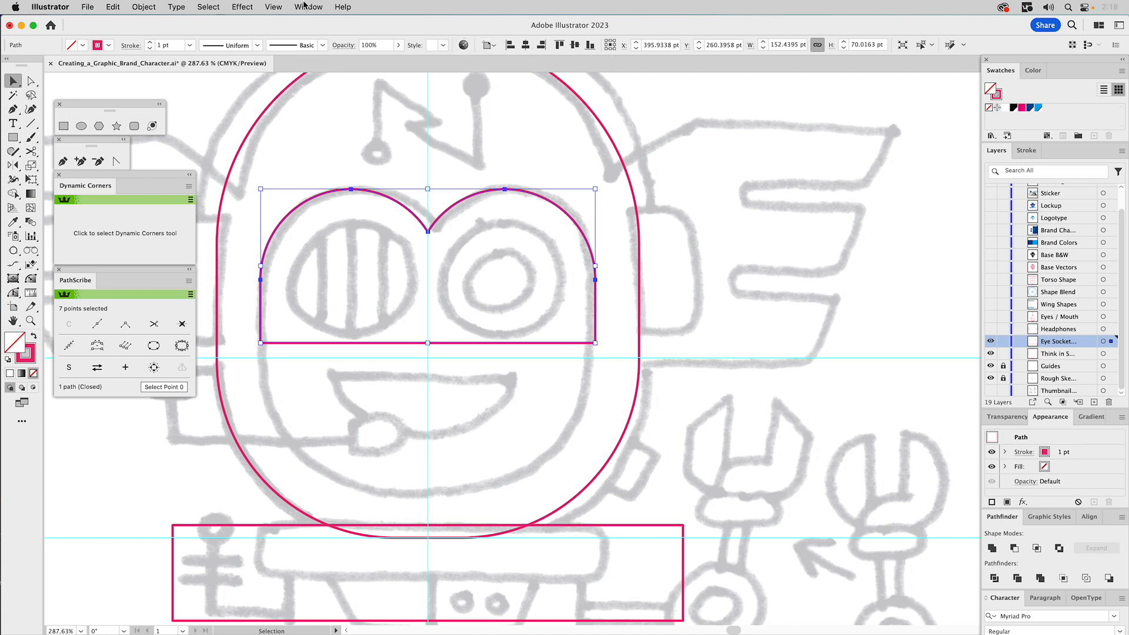
pyautogui.click(307, 6)
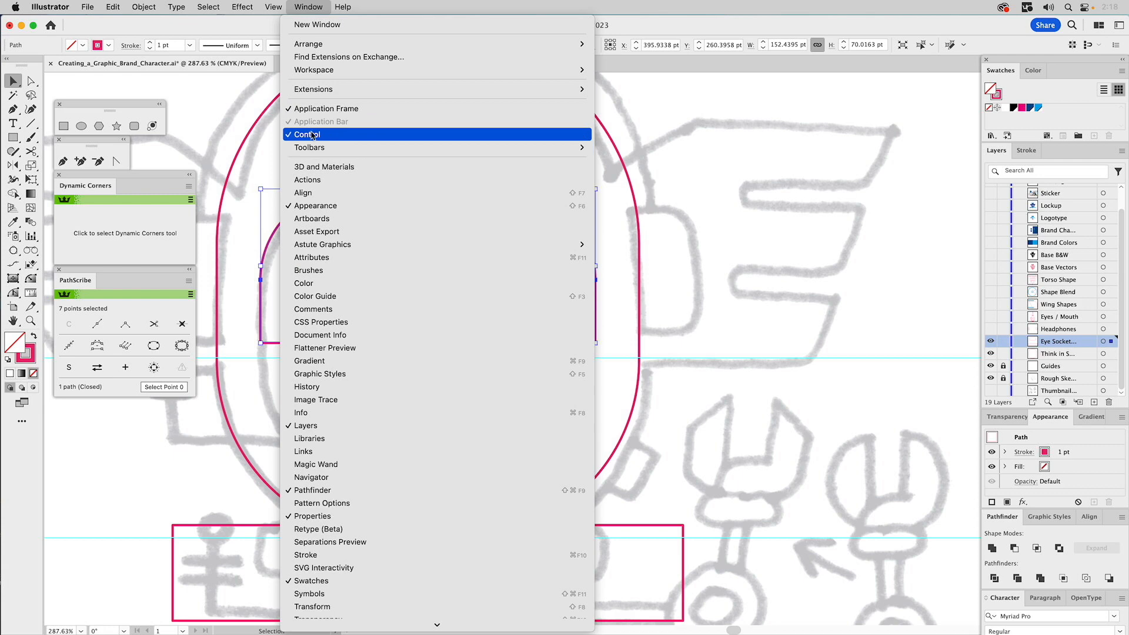
pyautogui.click(682, 138)
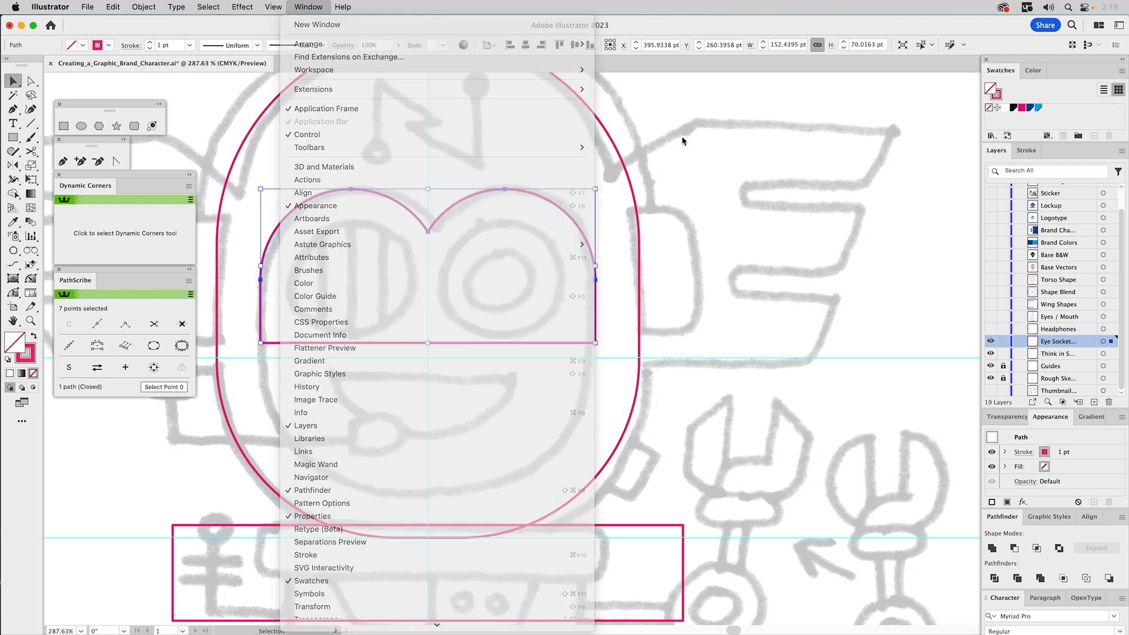
# - Draw a spacer rectangle about 20 × 26 pt in the gap between the eye socket's right edge and the head outline
pyautogui.click(616, 294)
pyautogui.click(64, 127)
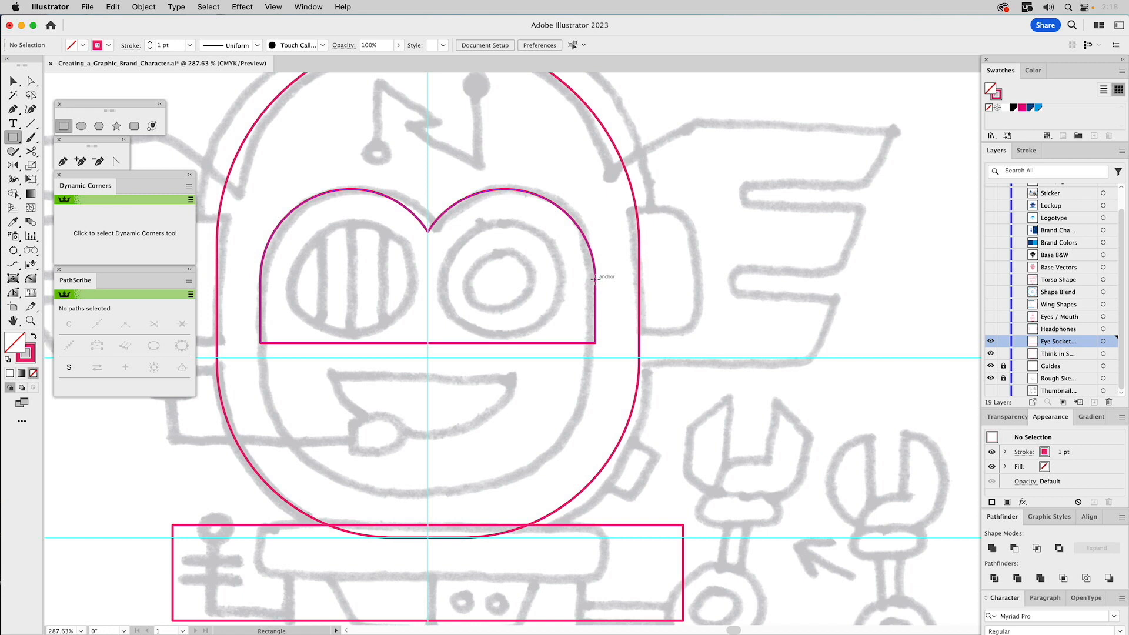
pyautogui.moveTo(594, 279); pyautogui.dragTo(639, 336)
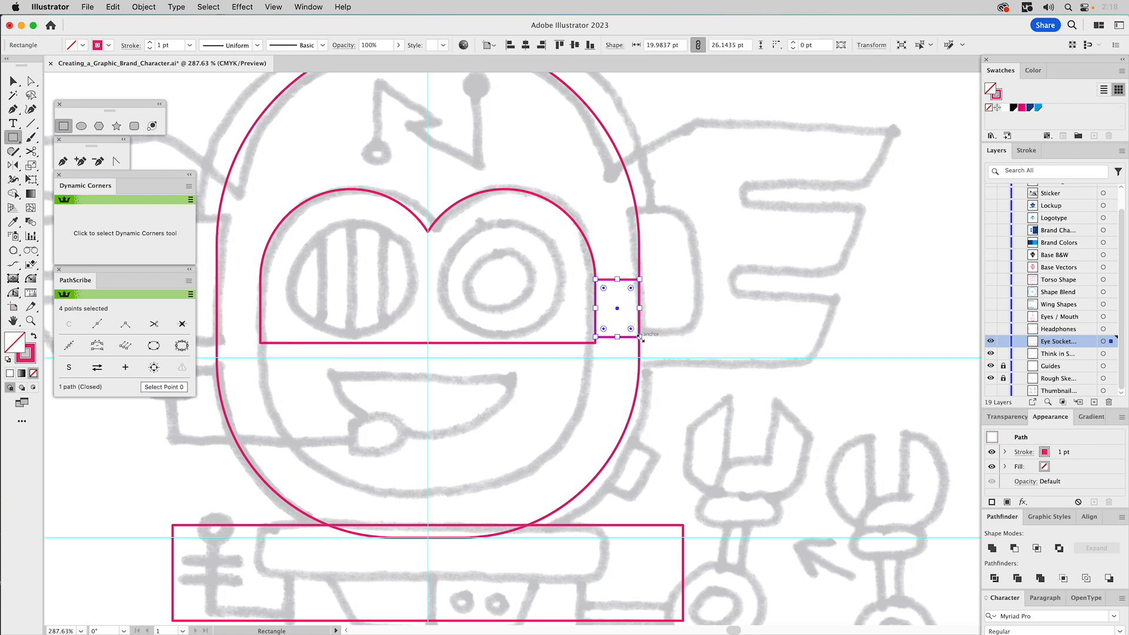
pyautogui.press('v')
pyautogui.click(671, 328)
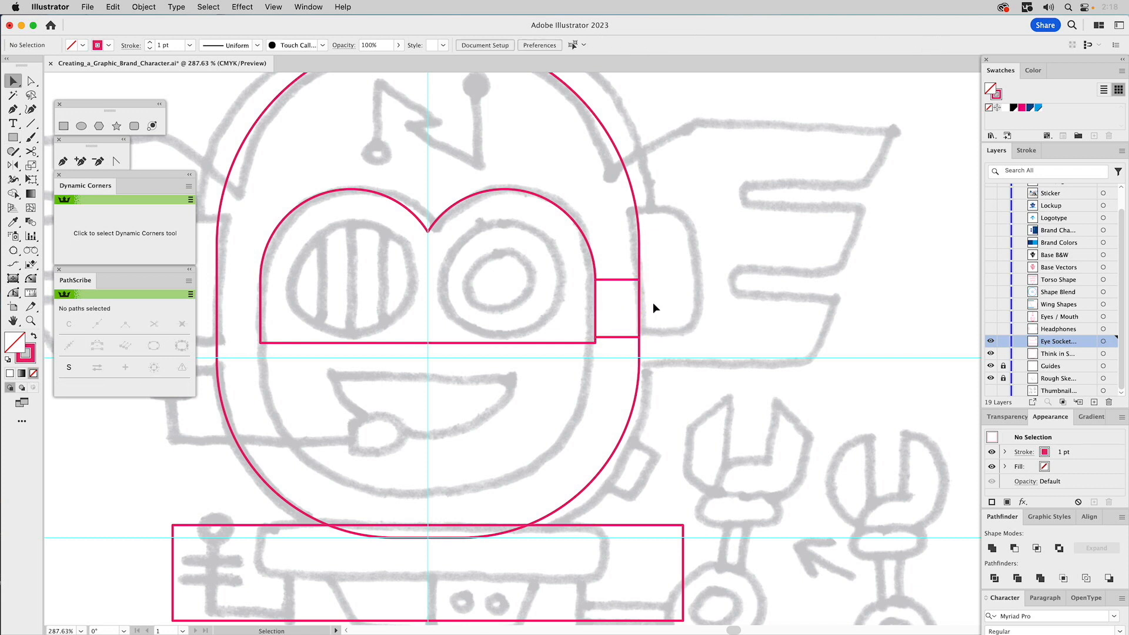
pyautogui.click(619, 286)
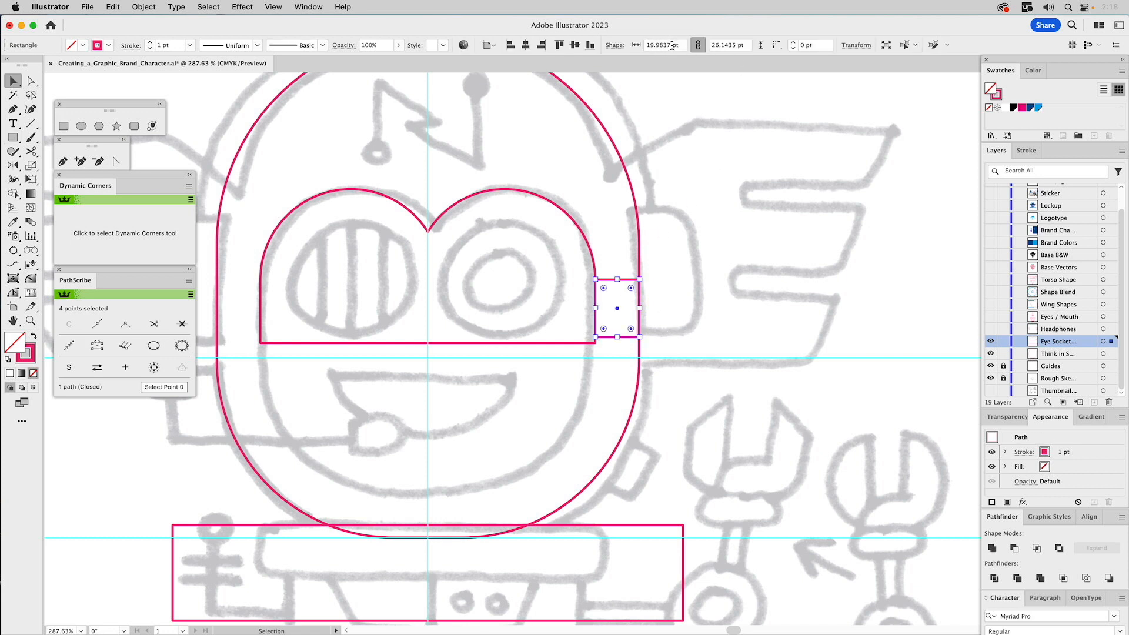
pyautogui.click(677, 274)
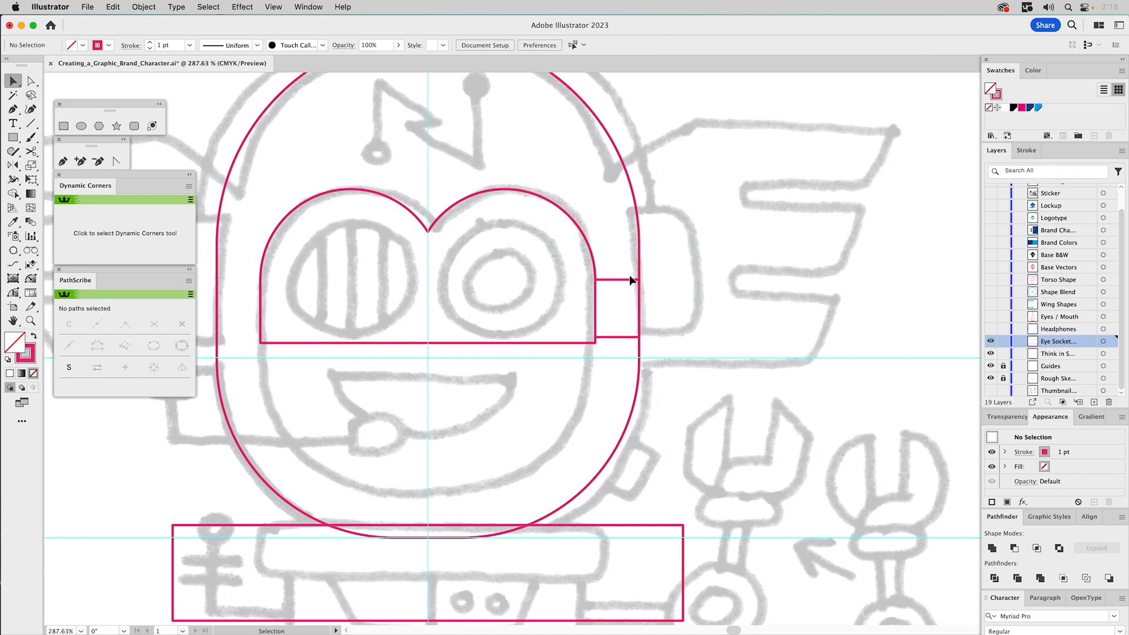
# - Move the spacer rectangle into the gap on the opposite side of the eye socket to compare both gaps in close-up
pyautogui.moveTo(639, 279); pyautogui.dragTo(260, 347)
pyautogui.click(625, 272)
pyautogui.press('space')
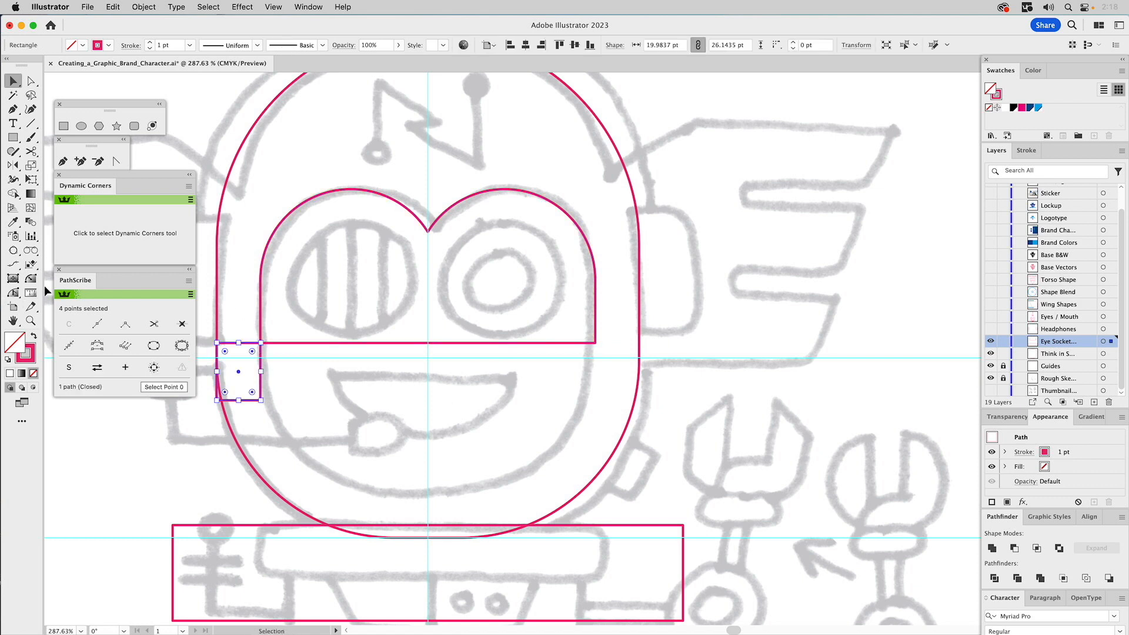
pyautogui.moveTo(202, 293); pyautogui.dragTo(379, 487)
pyautogui.press('z')
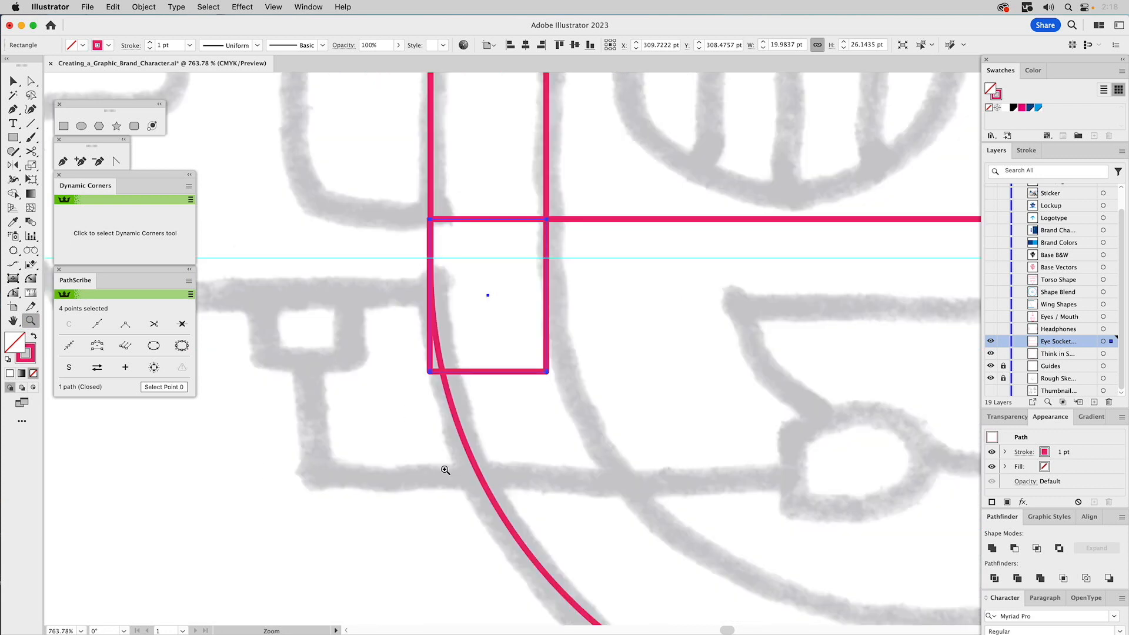
pyautogui.press('v')
pyautogui.click(497, 179)
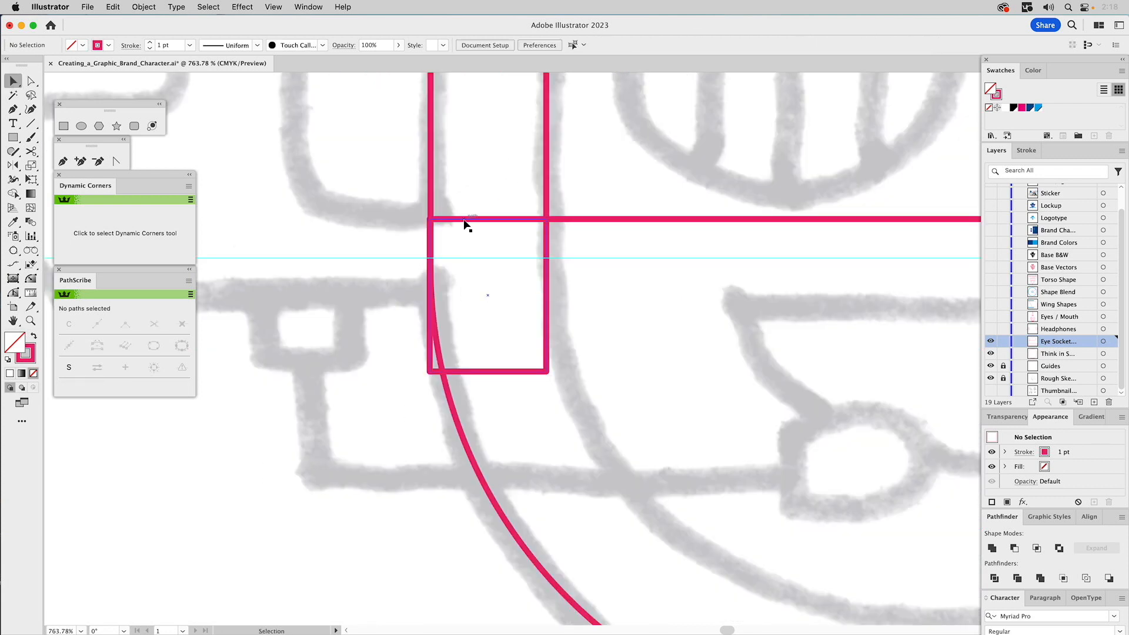
pyautogui.click(464, 224)
pyautogui.press('i')
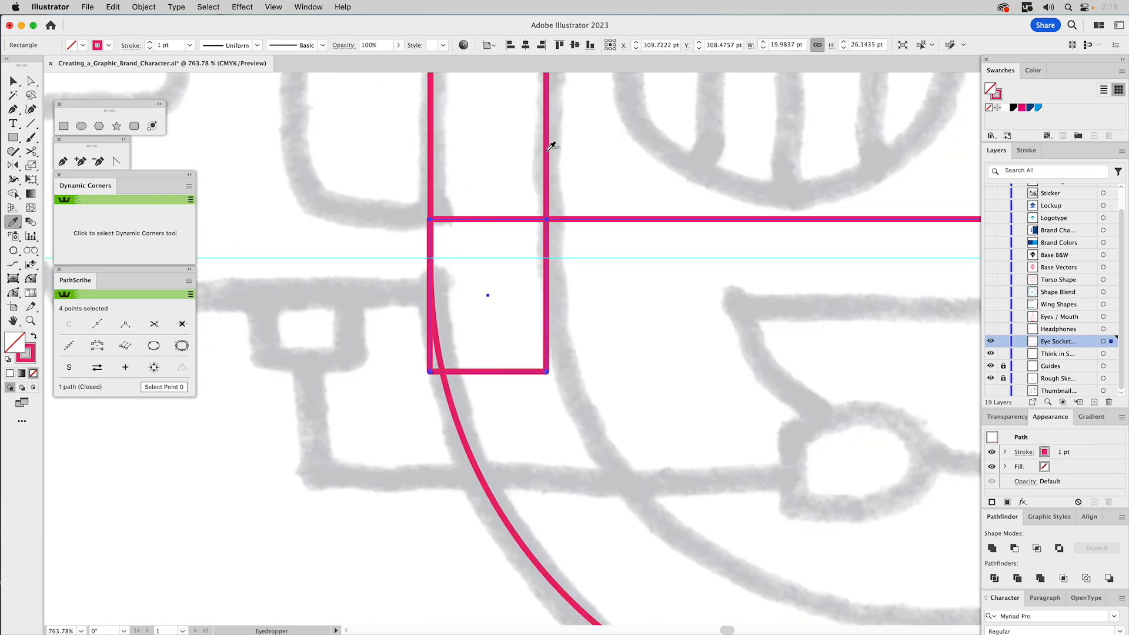
pyautogui.press('v')
pyautogui.moveTo(474, 220); pyautogui.dragTo(471, 116)
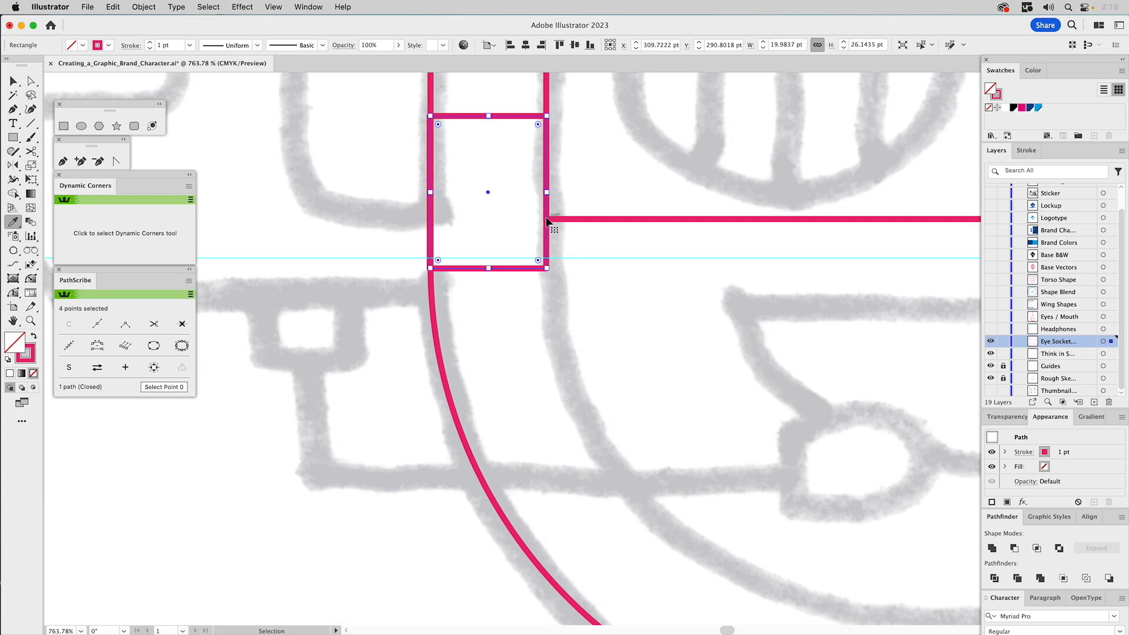
# - Check the spacer rectangle's fit against the paths in outline view and delete the rectangle
pyautogui.press('super+y')
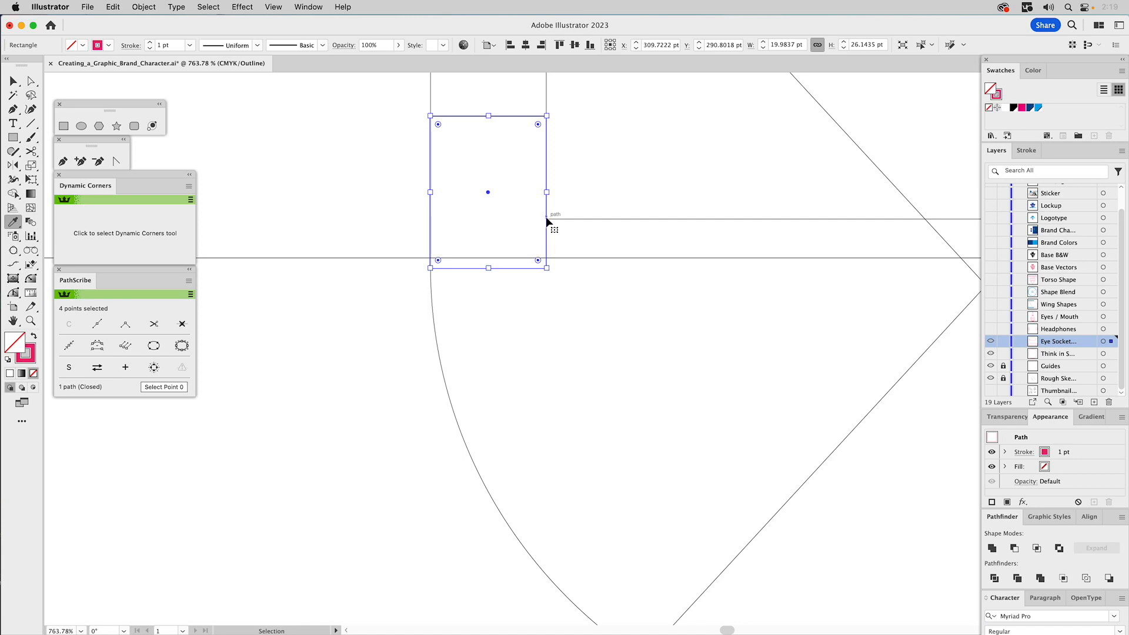
pyautogui.press('super+y')
pyautogui.moveTo(551, 159); pyautogui.dragTo(474, 410)
pyautogui.press('v')
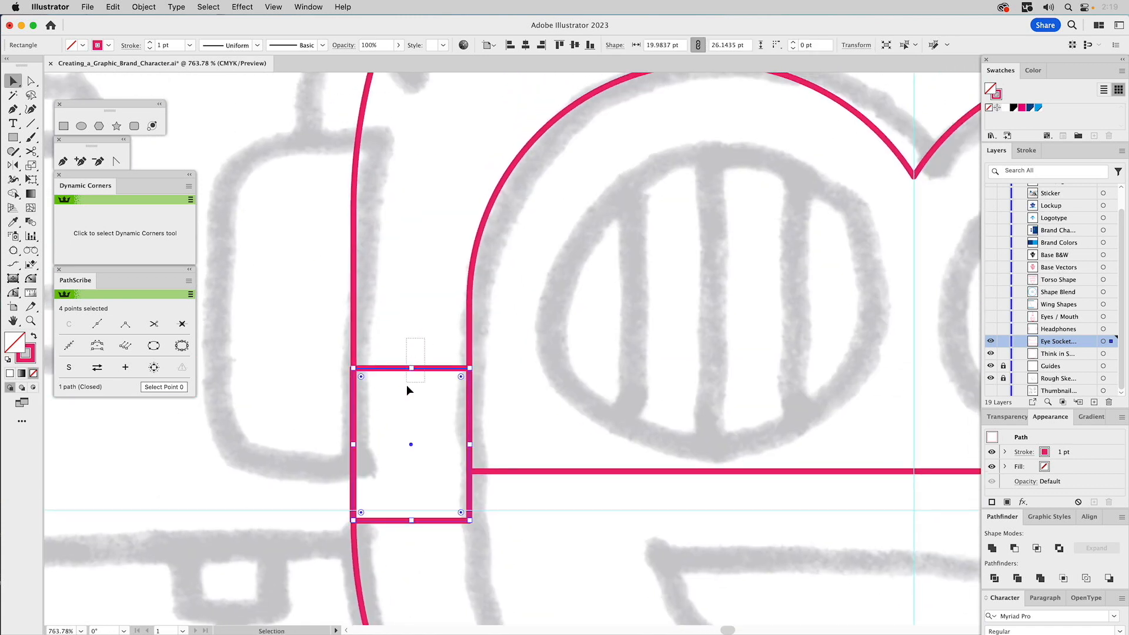
pyautogui.press('Delete')
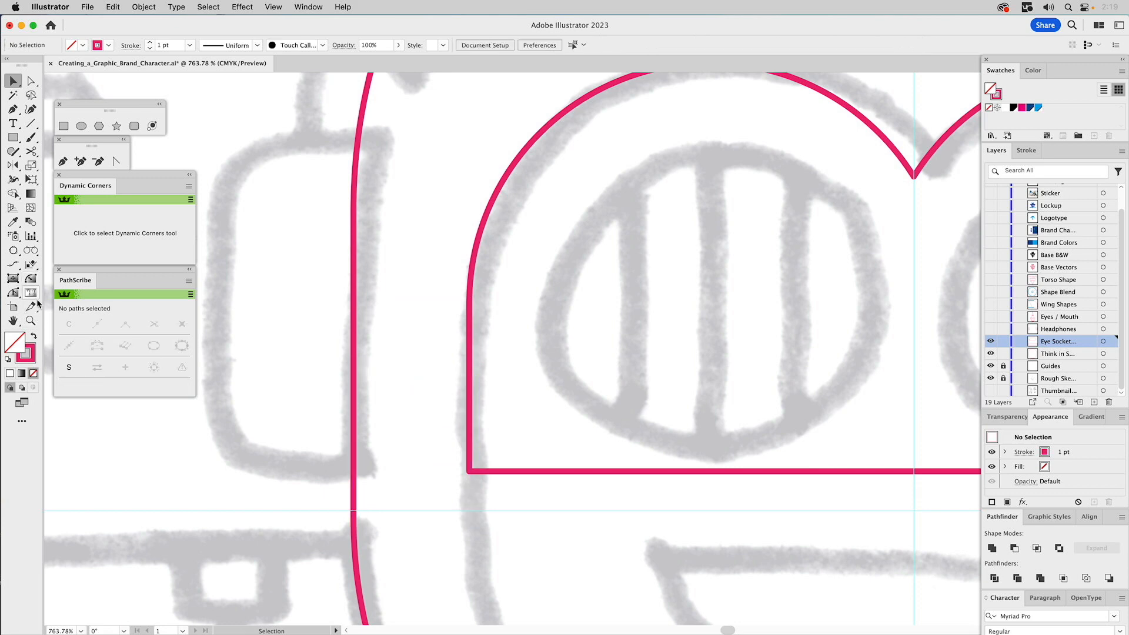
# - Center the eye socket shape horizontally on the head outline, using the head as the key object
pyautogui.click(31, 320)
pyautogui.keyDown('alt'); pyautogui.click(731, 295); pyautogui.keyUp('alt')
pyautogui.keyDown('alt'); pyautogui.click(731, 296); pyautogui.keyUp('alt')
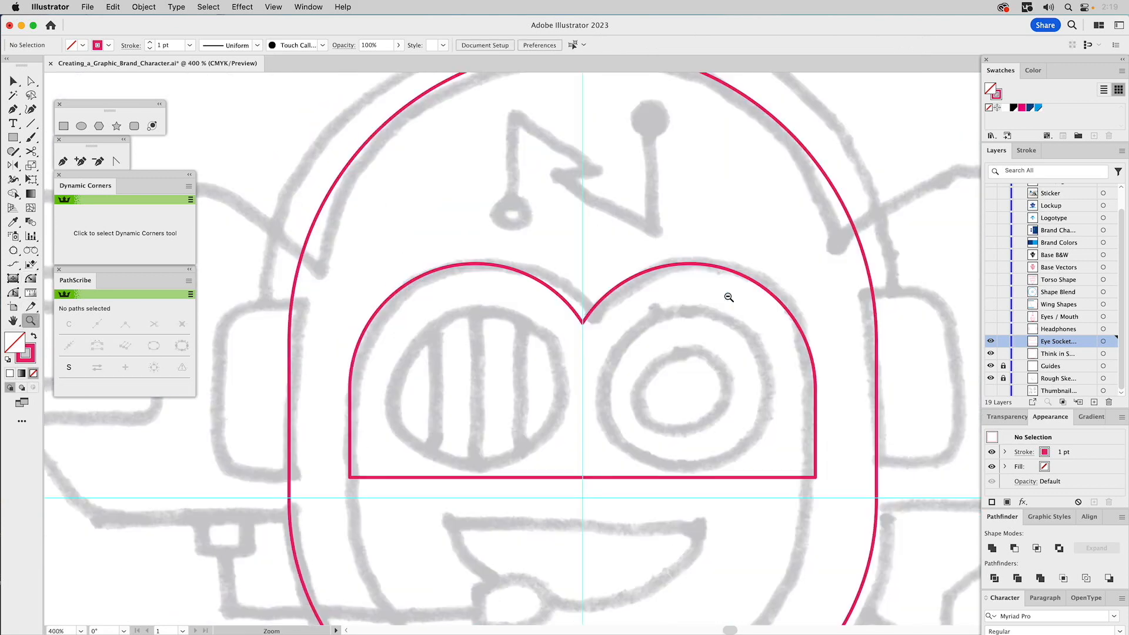
pyautogui.keyDown('alt'); pyautogui.click(726, 295); pyautogui.keyUp('alt')
pyautogui.press('v')
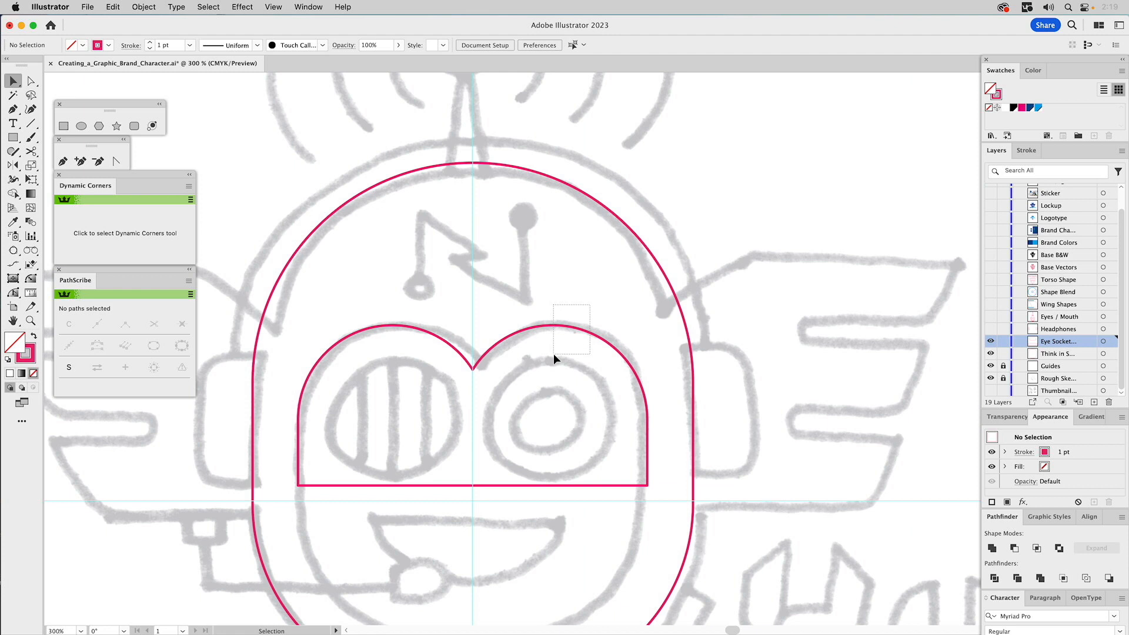
pyautogui.moveTo(554, 352); pyautogui.dragTo(554, 351)
pyautogui.keyDown('shift'); pyautogui.click(528, 172); pyautogui.keyUp('shift')
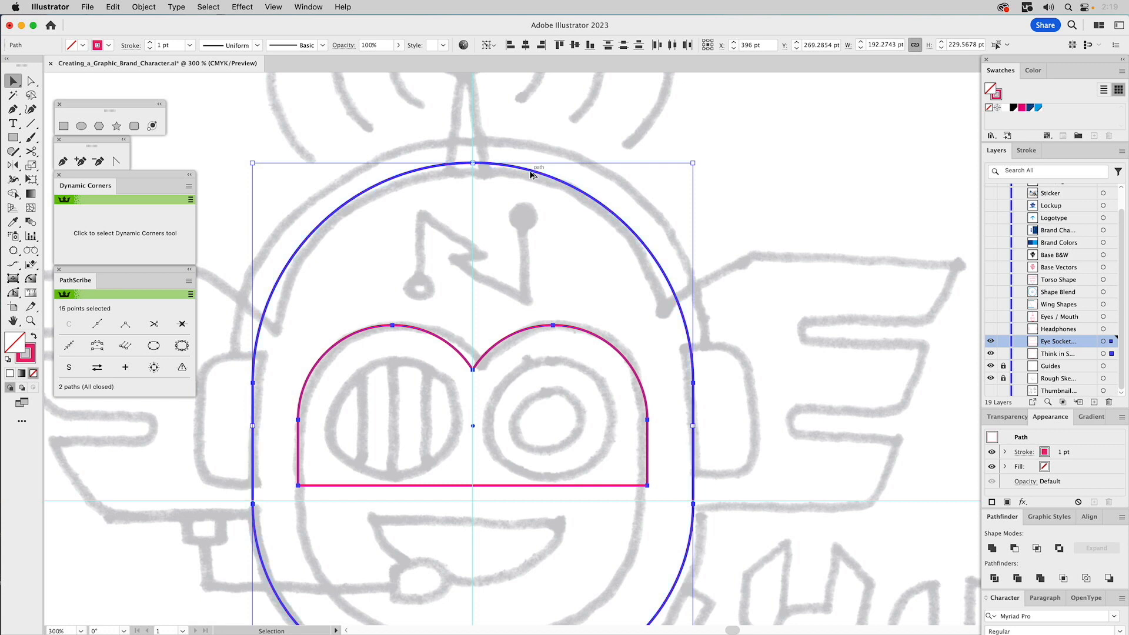
pyautogui.click(1090, 517)
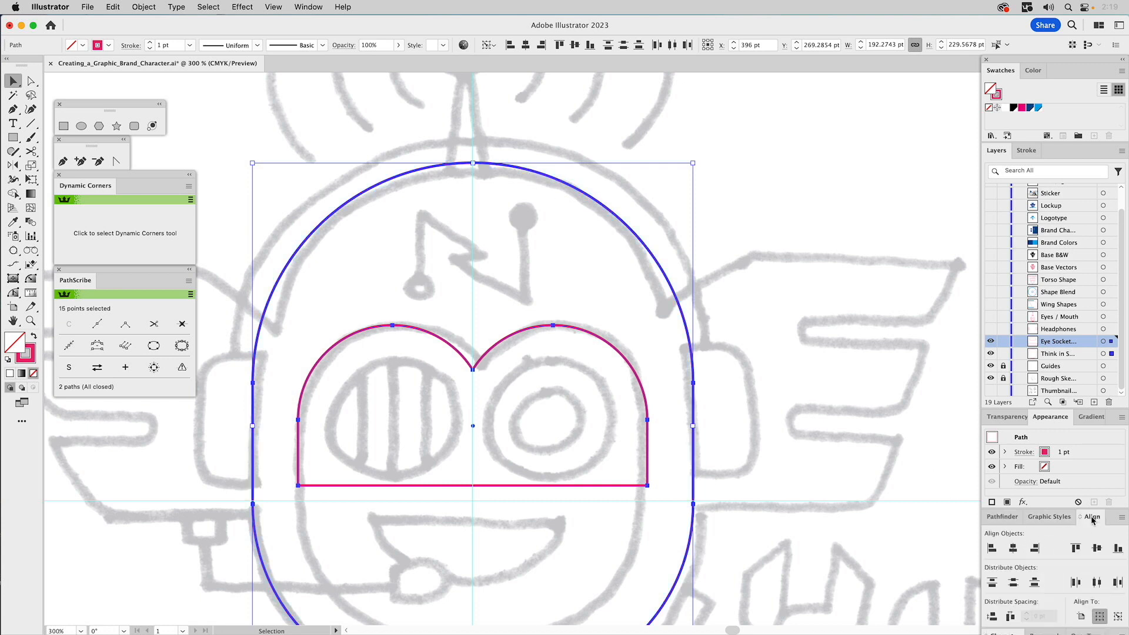
pyautogui.click(1012, 548)
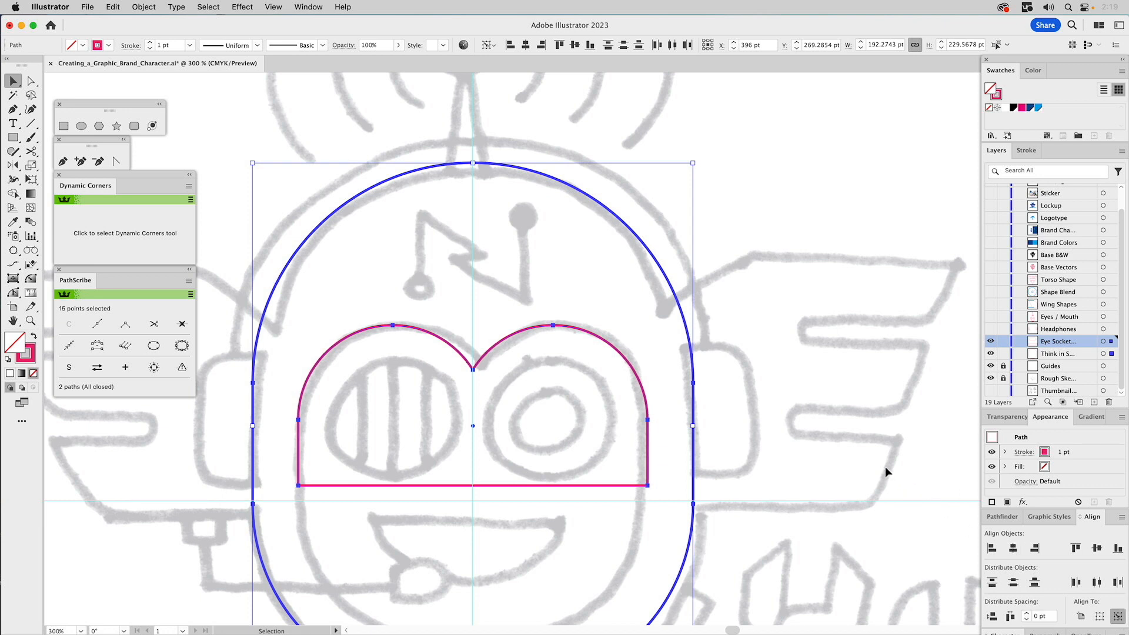
pyautogui.click(799, 432)
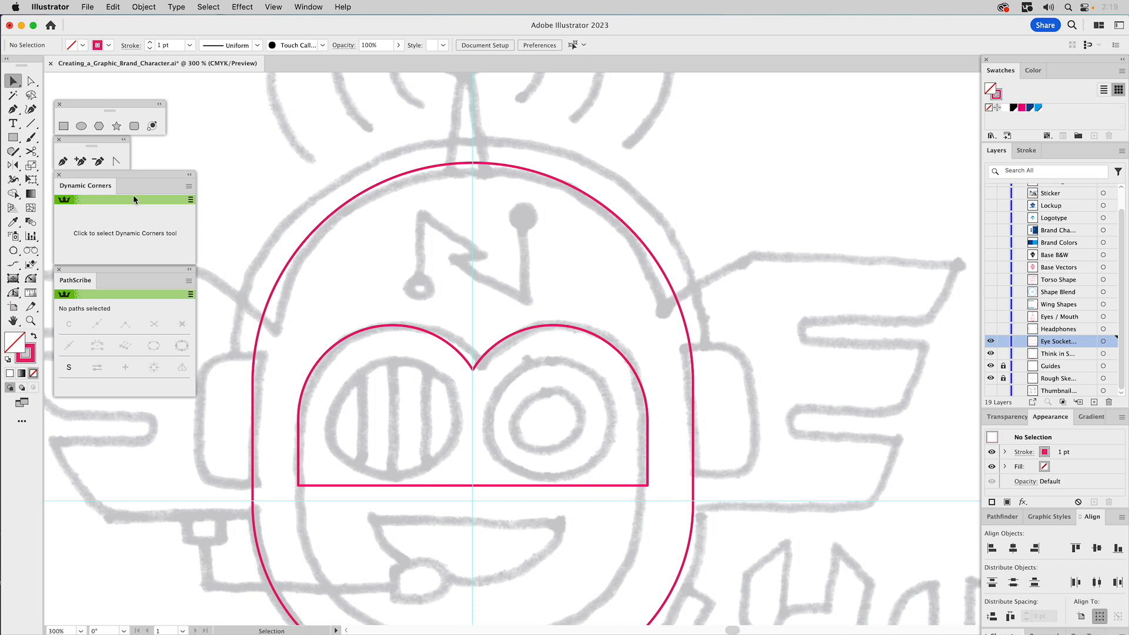
# - Draw a spacer rectangle about 19.92 × 35.31 pt from the eye socket's lower right corner to the head outline
pyautogui.click(62, 127)
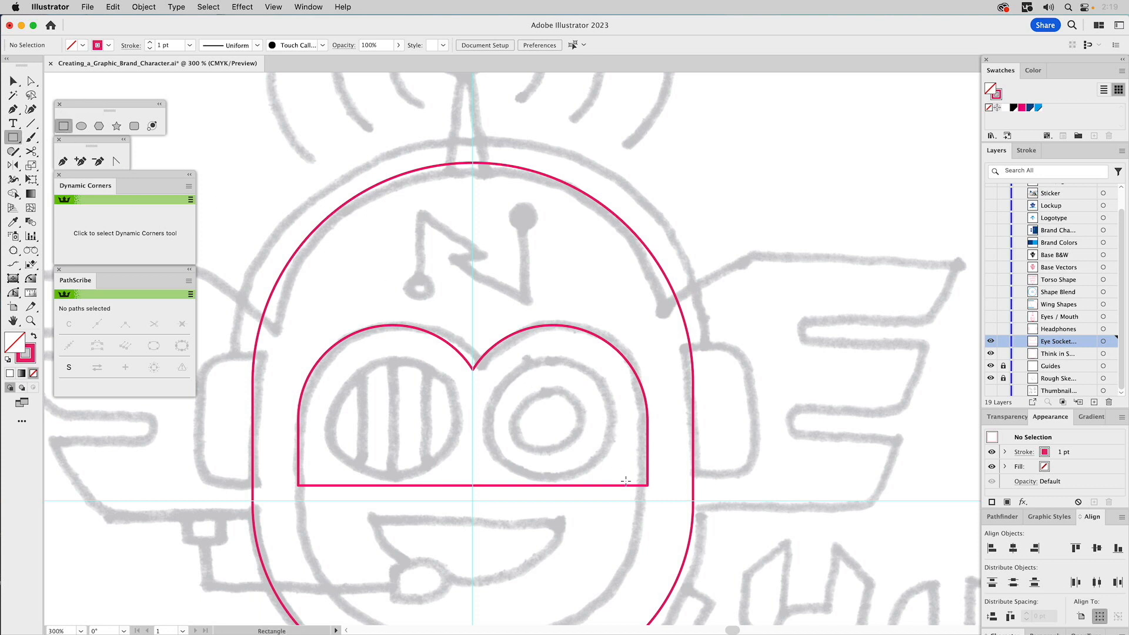
pyautogui.moveTo(647, 486); pyautogui.dragTo(693, 404)
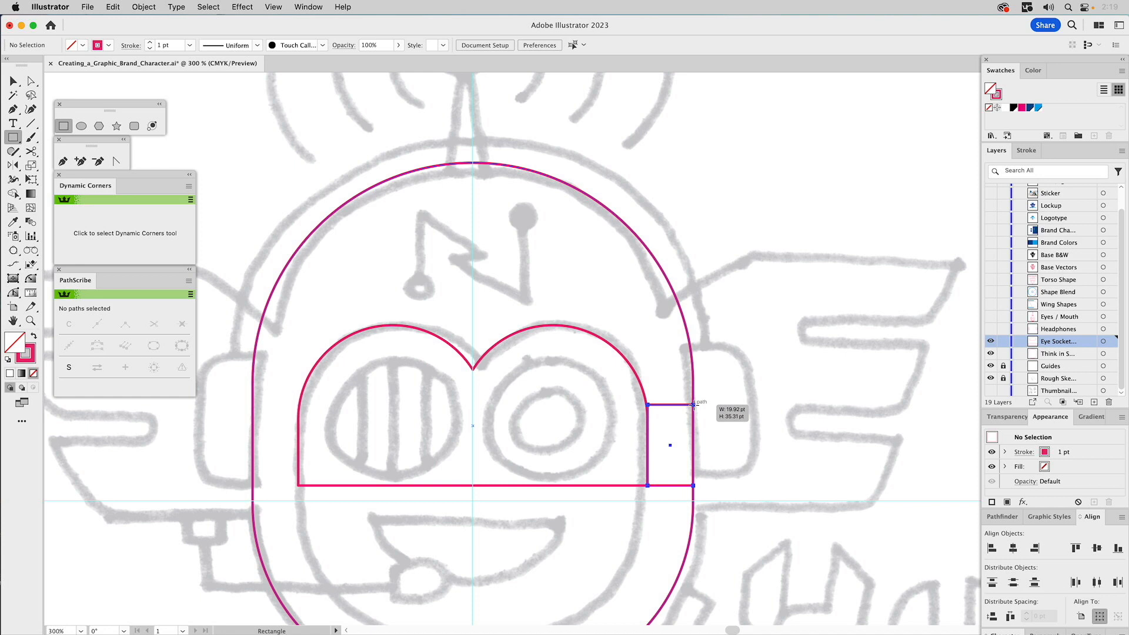
pyautogui.moveTo(693, 404); pyautogui.dragTo(693, 404)
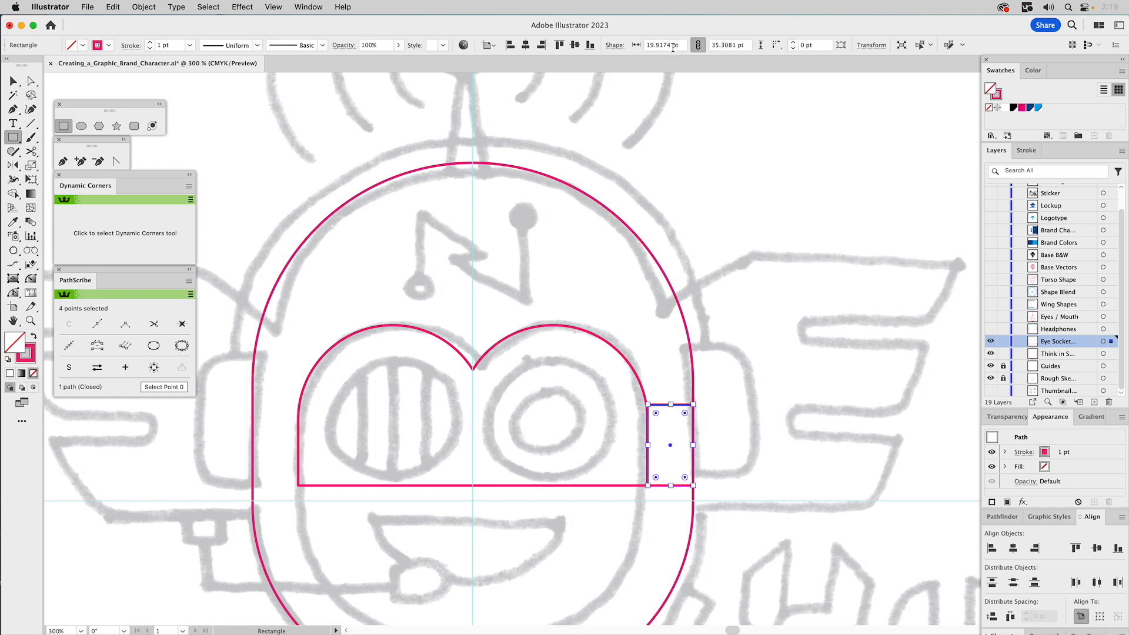
pyautogui.press('v')
pyautogui.click(786, 358)
# - Move the spacer rectangle into the left gap to compare it, and place it outside the head on the right
pyautogui.moveTo(676, 485); pyautogui.dragTo(299, 488)
pyautogui.click(363, 446)
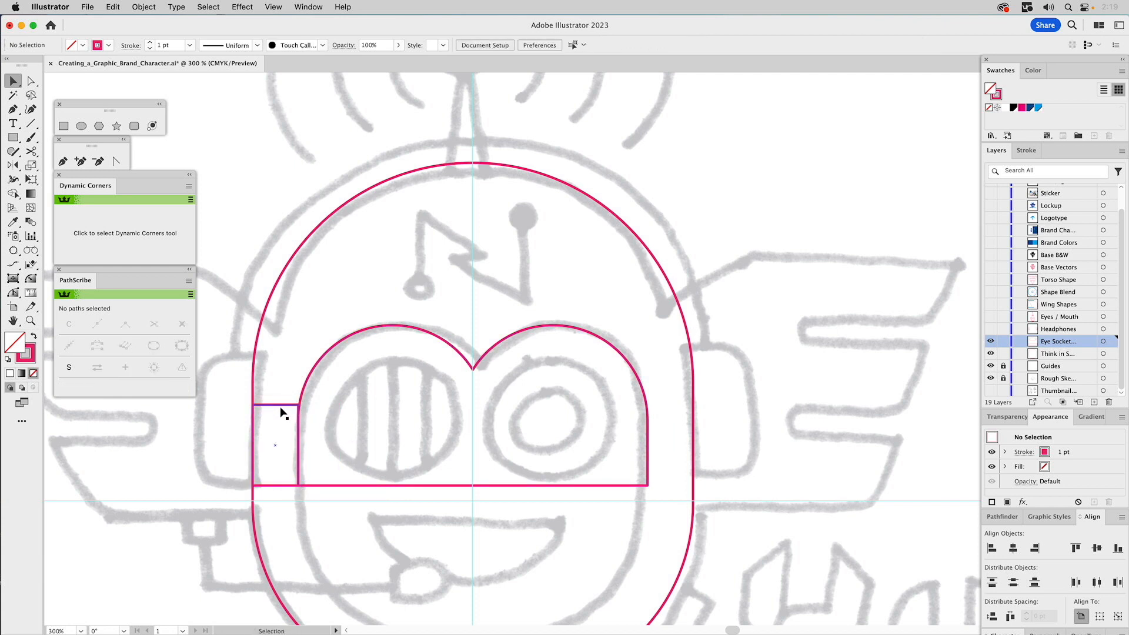
pyautogui.moveTo(281, 408); pyautogui.dragTo(771, 407)
pyautogui.moveTo(709, 375); pyautogui.dragTo(720, 280)
# - Copy the spacer rectangle's exact width for reuse and delete the rectangle
pyautogui.doubleClick(660, 45)
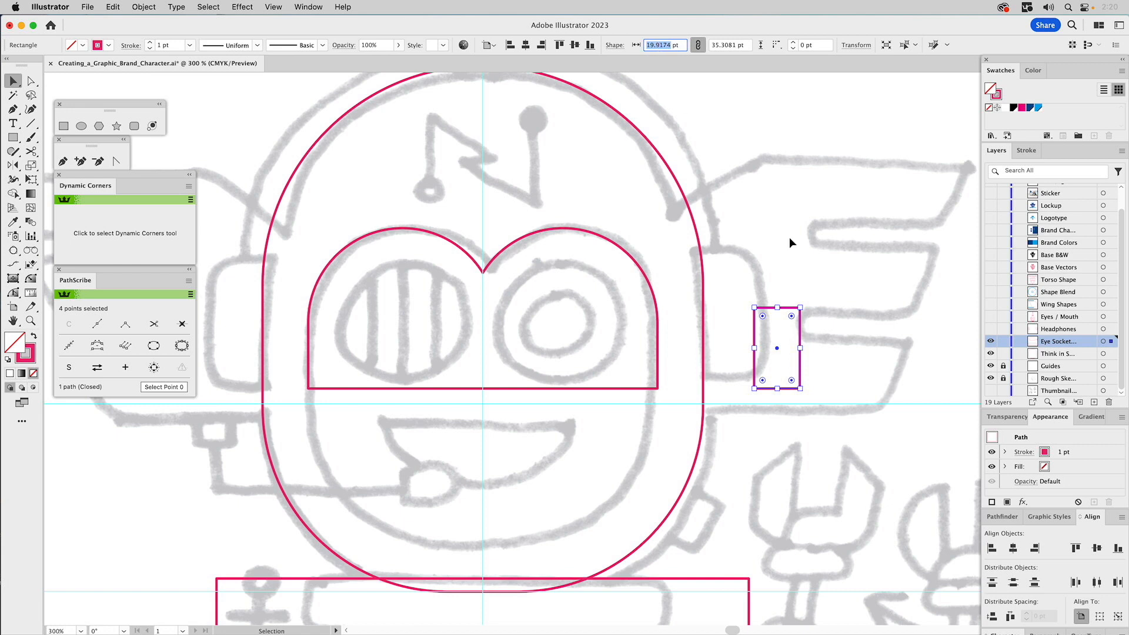
pyautogui.press('a')
pyautogui.press('v')
pyautogui.click(773, 246)
pyautogui.press('super+0')
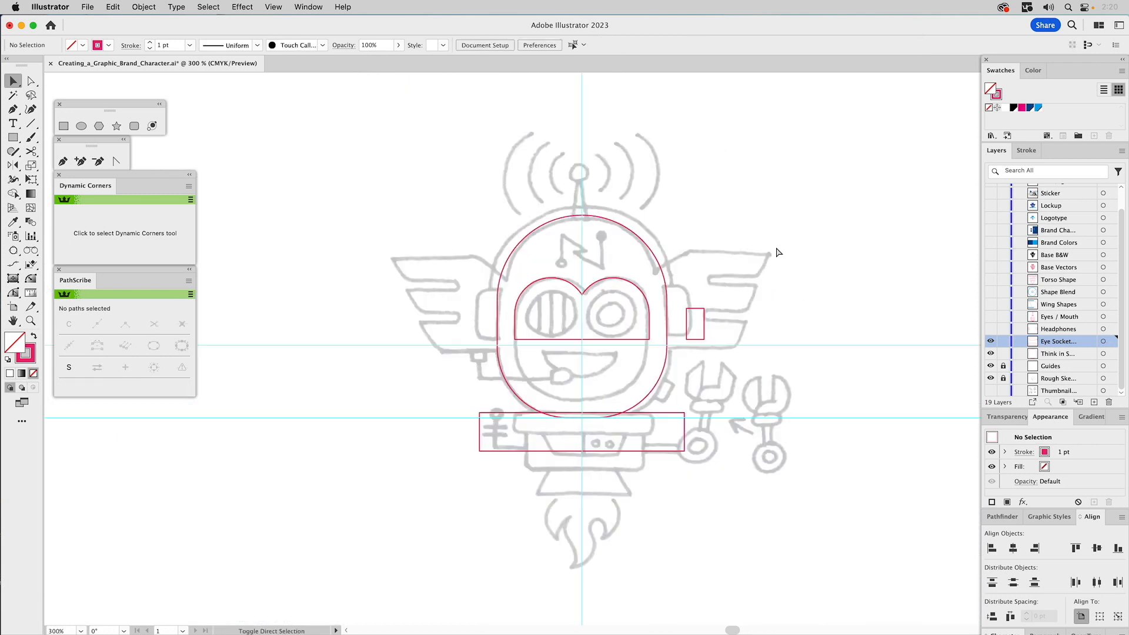
pyautogui.click(703, 321)
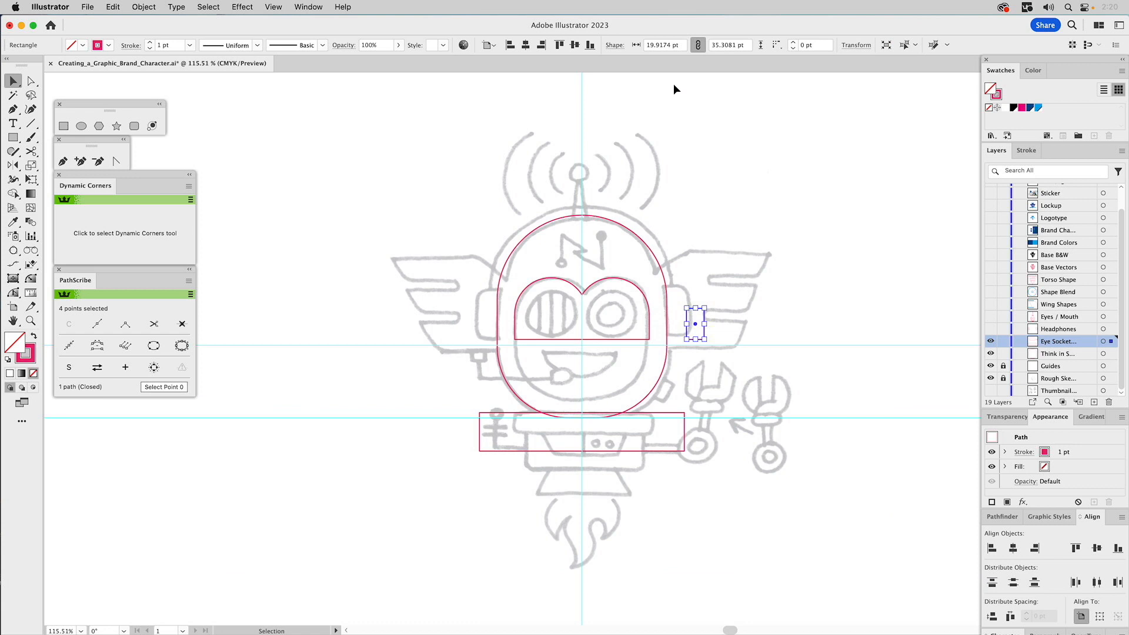
pyautogui.click(657, 46)
pyautogui.click(750, 259)
pyautogui.click(704, 314)
pyautogui.press('Delete')
# - Offset the head outline inward by -19.9174 pt with miter joins and a miter limit of 4
pyautogui.click(667, 309)
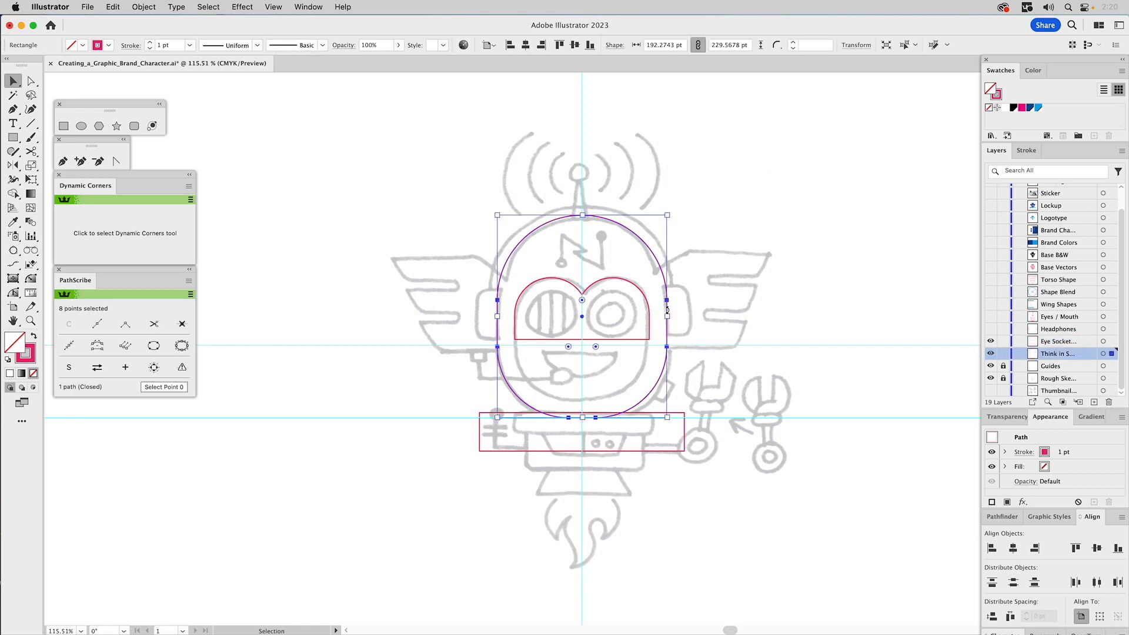
pyautogui.click(146, 7)
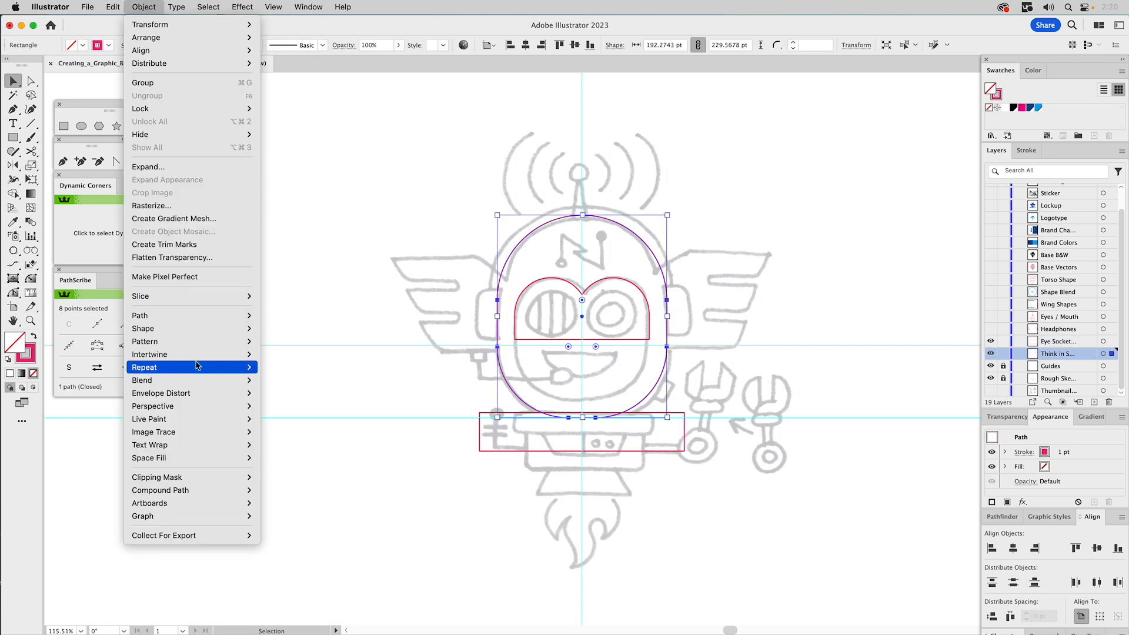
pyautogui.moveTo(194, 316)
pyautogui.click(289, 373)
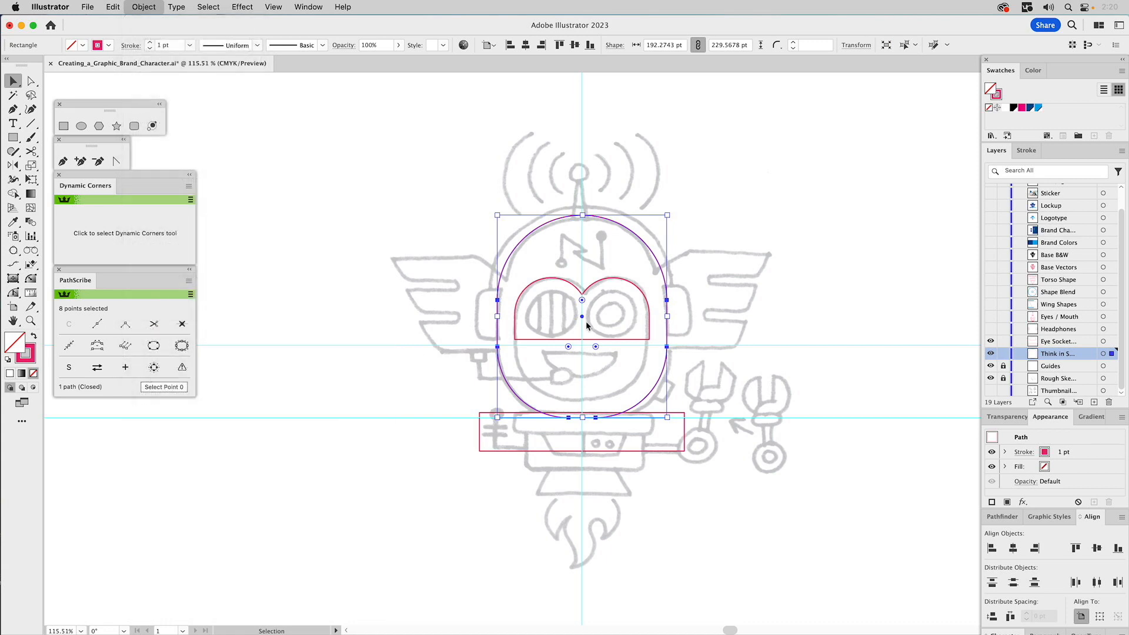
pyautogui.write('-')
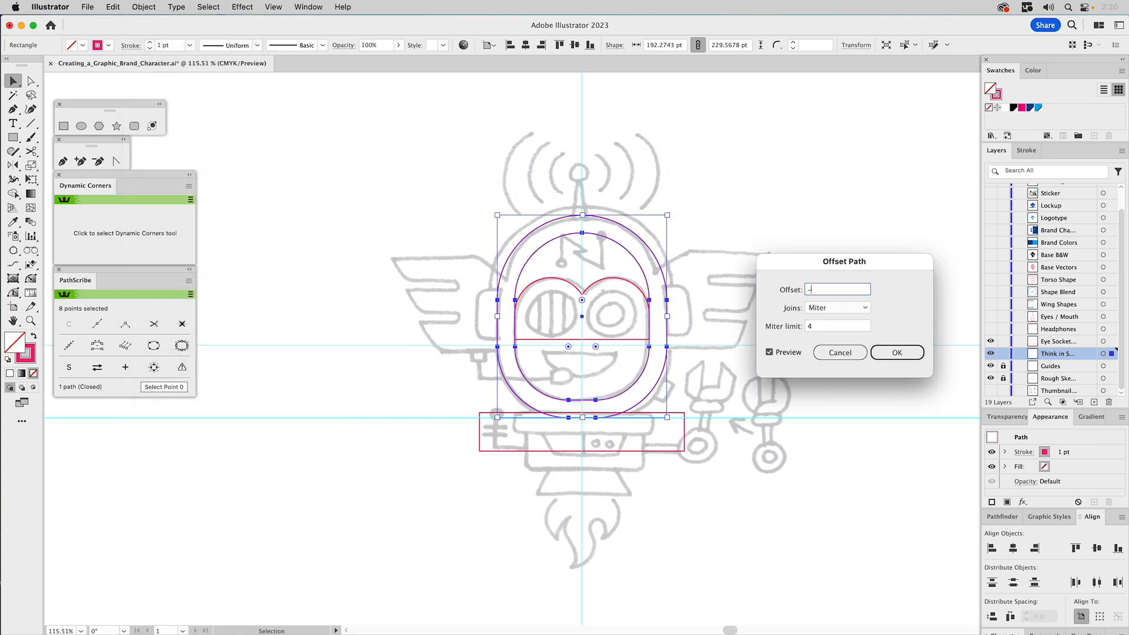
pyautogui.write('19.9174')
pyautogui.click(785, 352)
pyautogui.click(785, 351)
pyautogui.click(896, 352)
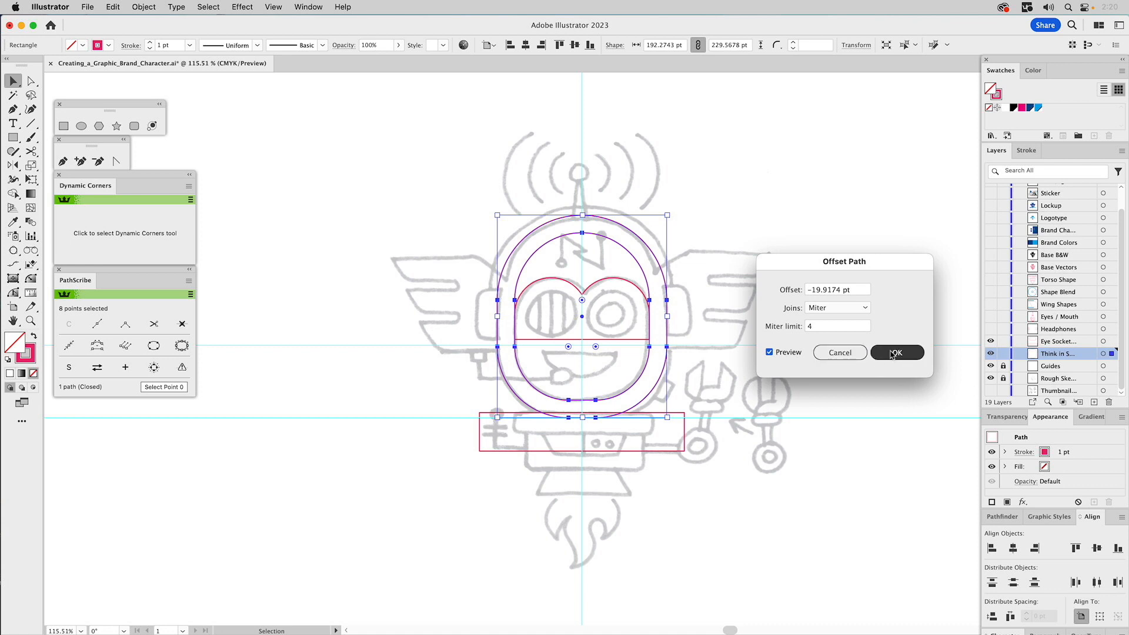
# - Draw a rectangle about 298 pt wide over the upper part of the inset head path and subtract it with Minus Front
pyautogui.click(64, 126)
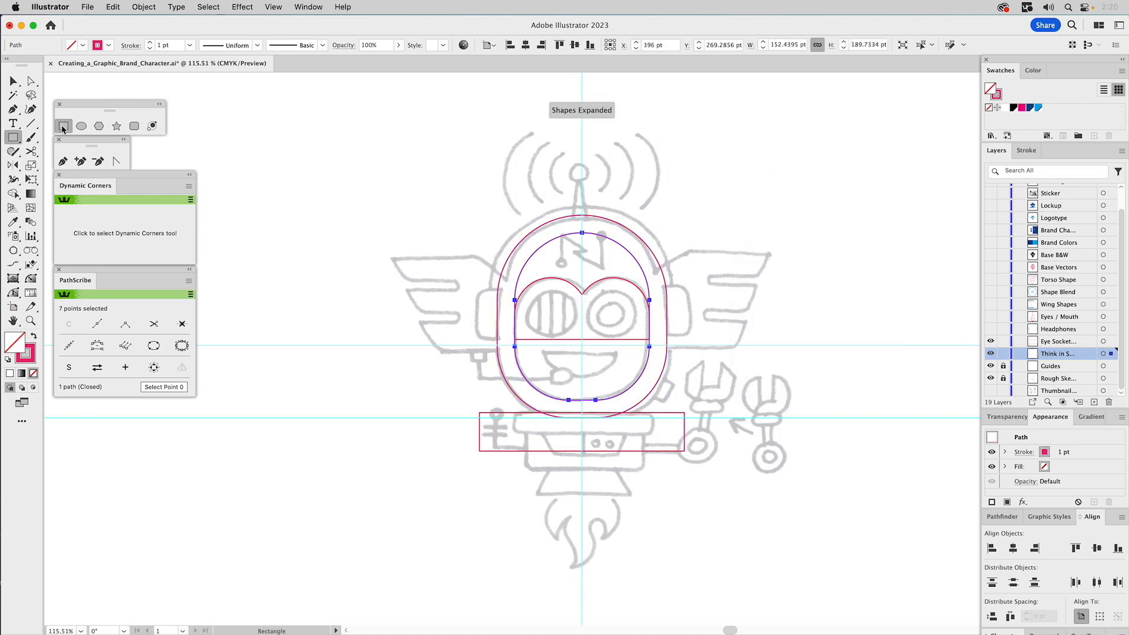
pyautogui.moveTo(435, 207); pyautogui.dragTo(698, 330)
pyautogui.press('v')
pyautogui.keyDown('shift'); pyautogui.click(627, 251); pyautogui.keyUp('shift')
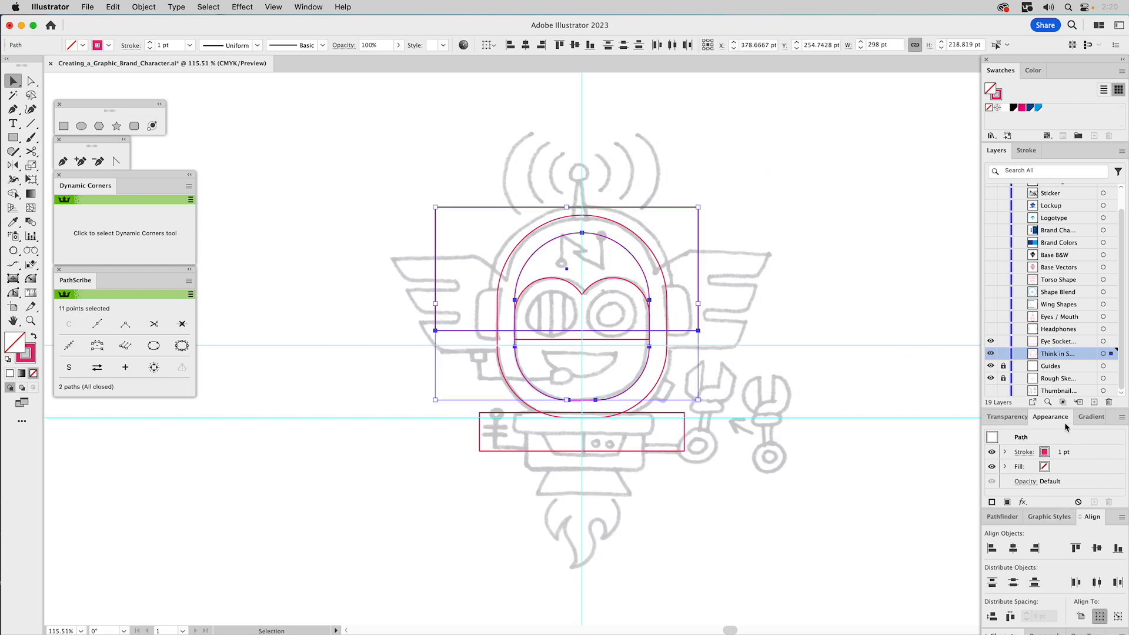
pyautogui.click(1001, 517)
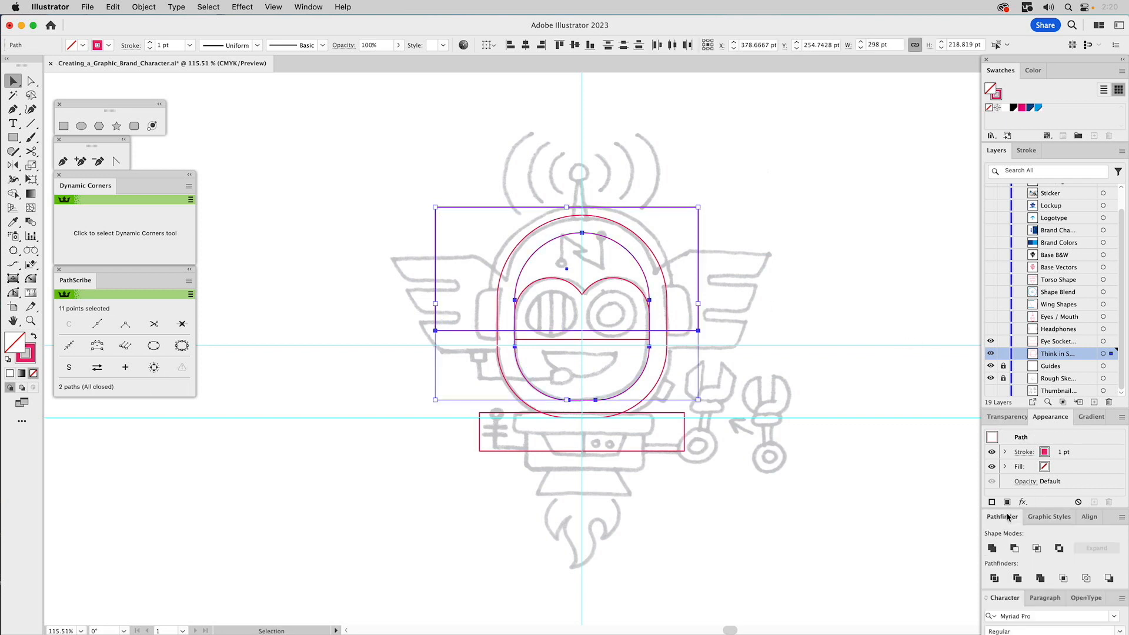
pyautogui.click(1014, 548)
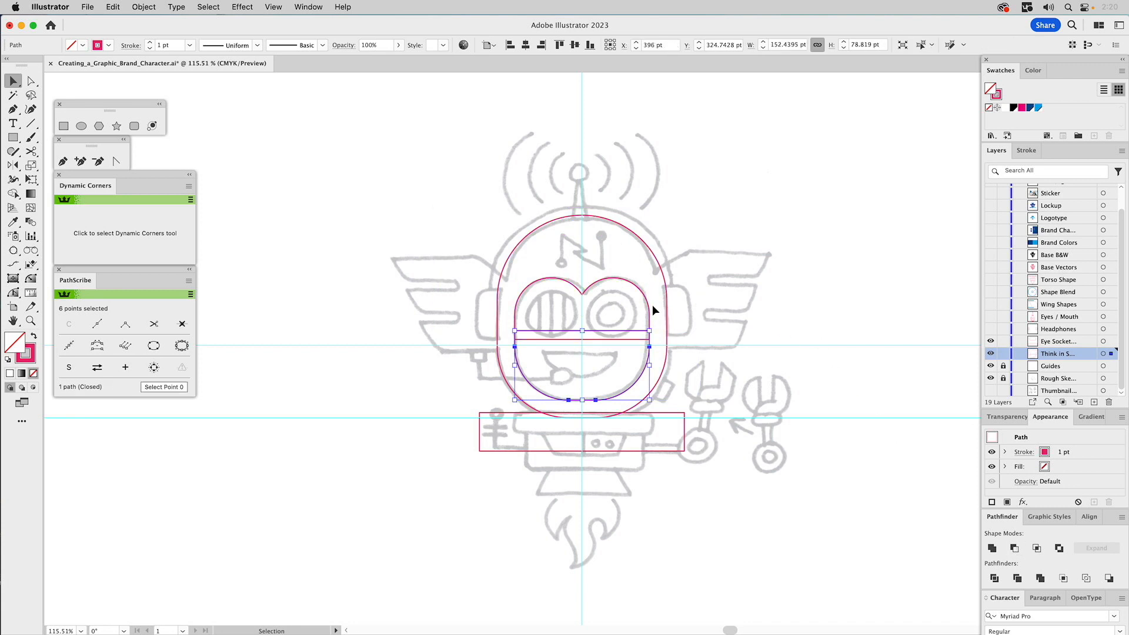
# - Merge the heart-topped eye socket shape and the rounded jaw shape into a single face outline with Unite
pyautogui.press('z')
pyautogui.moveTo(487, 243); pyautogui.dragTo(709, 424)
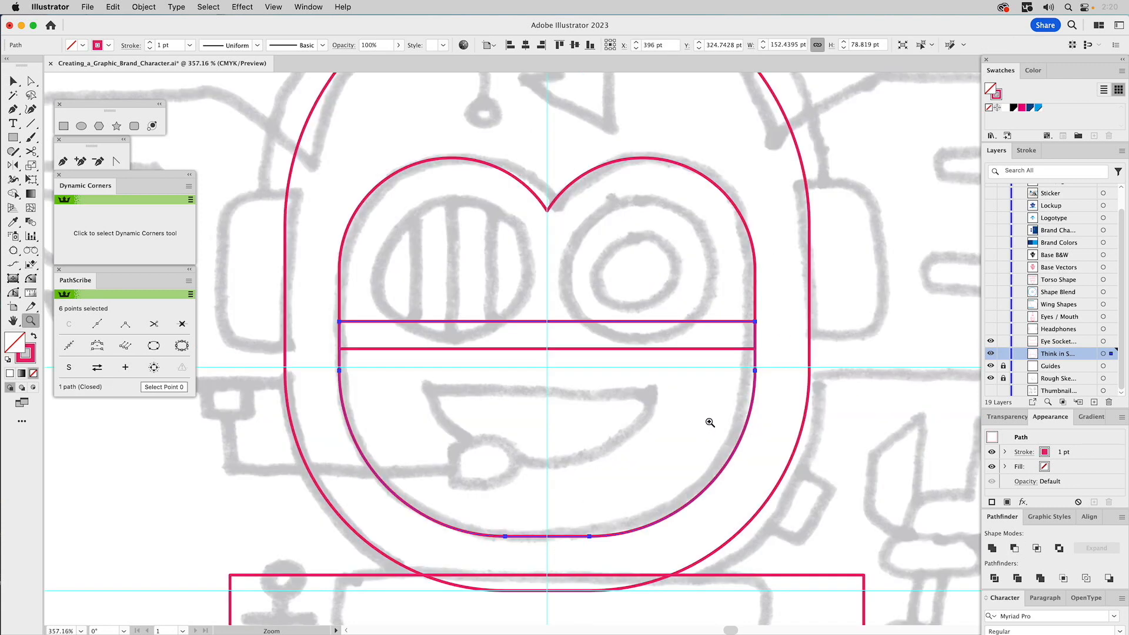
pyautogui.press('v')
pyautogui.click(772, 312)
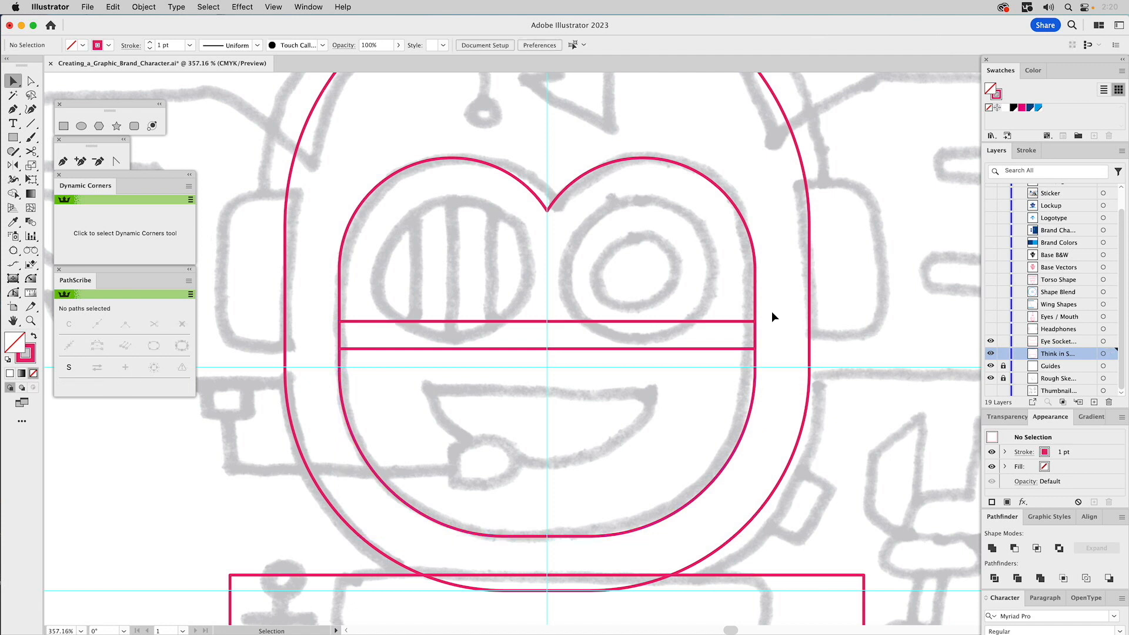
pyautogui.click(352, 350)
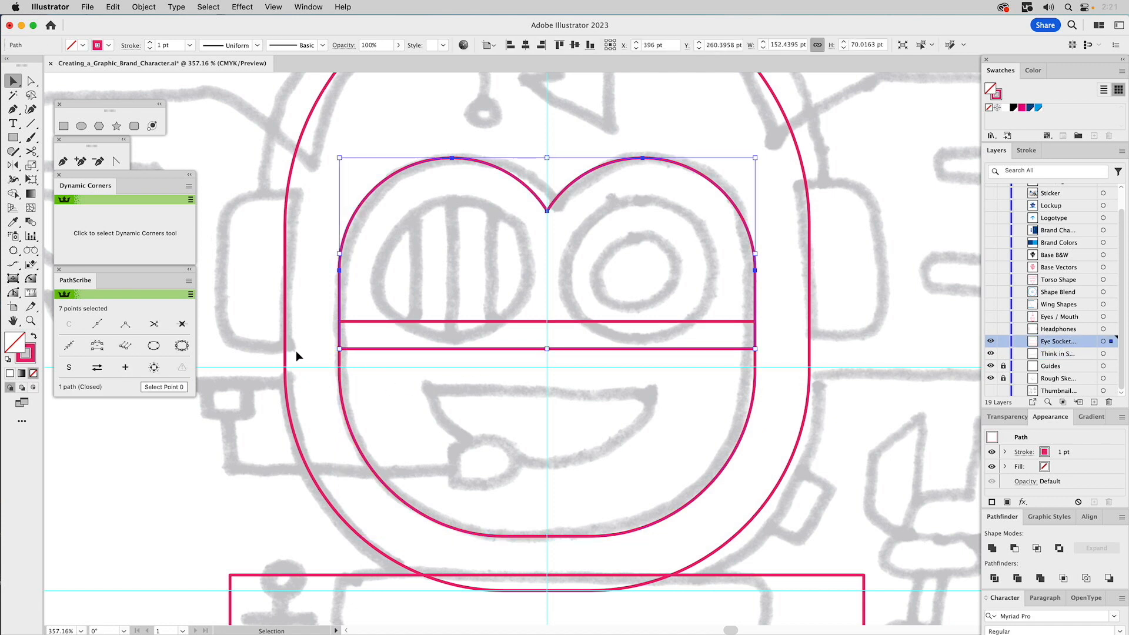
pyautogui.keyDown('shift'); pyautogui.click(350, 352); pyautogui.keyUp('shift')
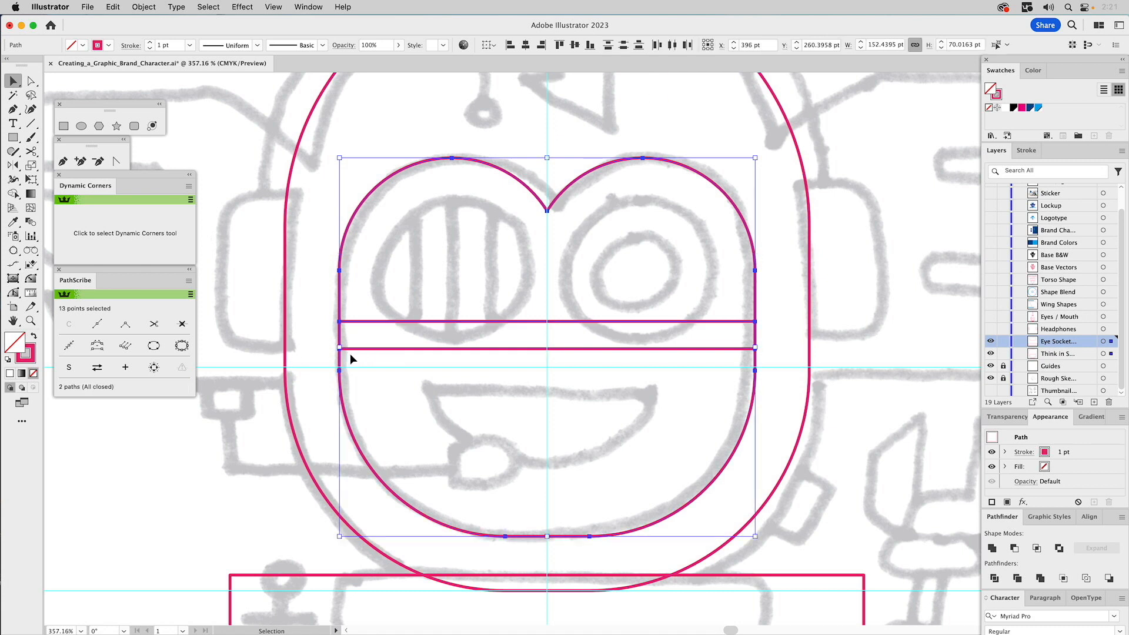
pyautogui.click(992, 548)
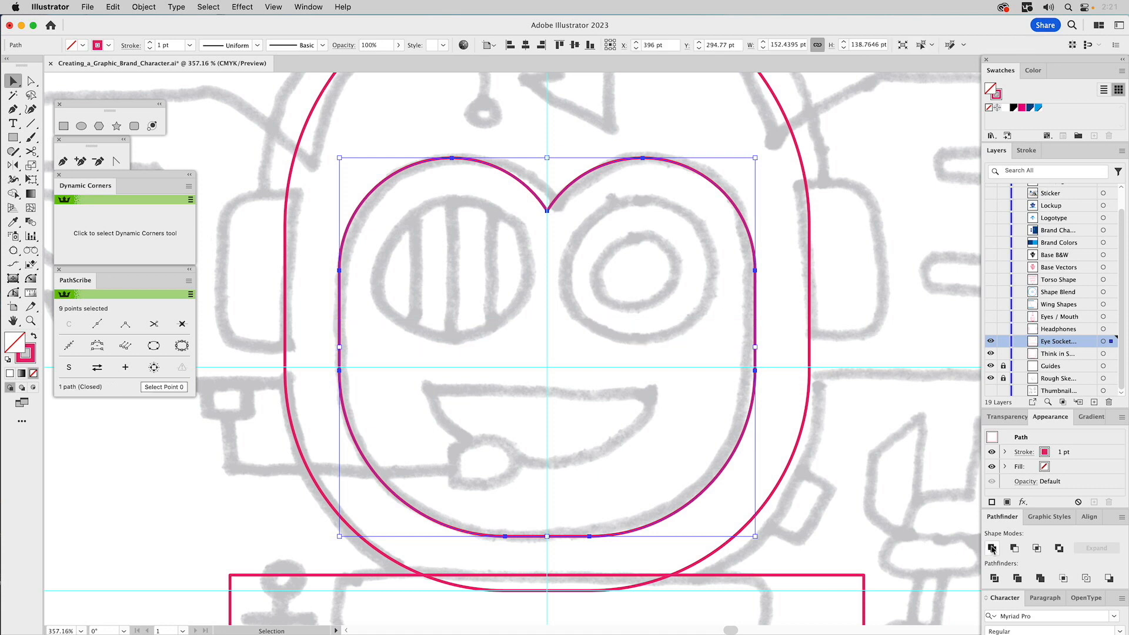
pyautogui.click(906, 281)
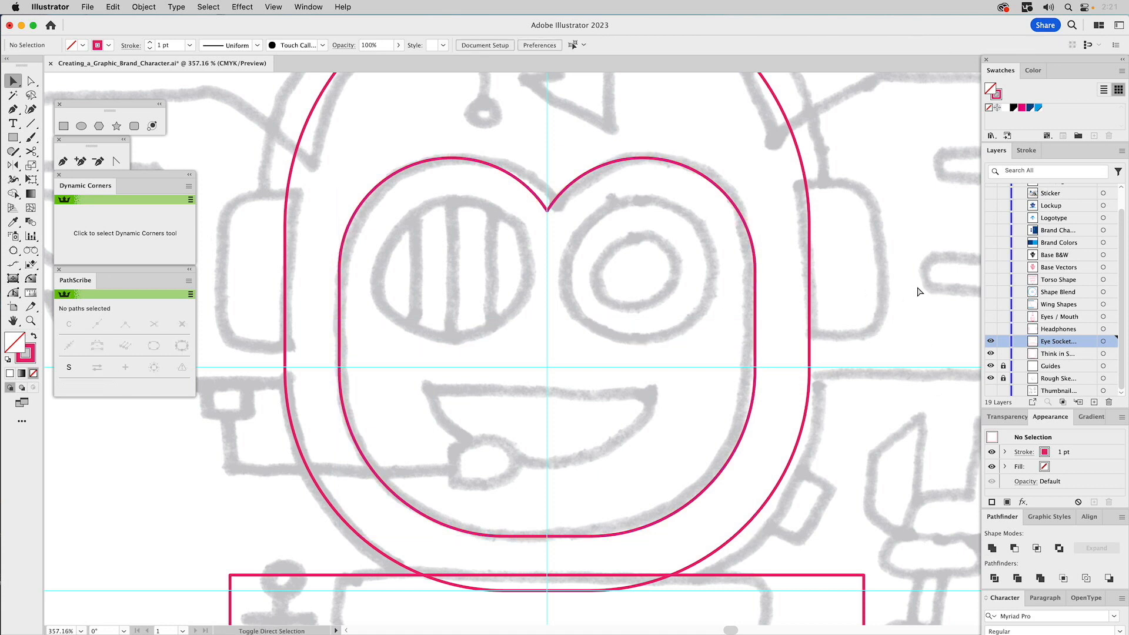
# - Fill the rectangle across the neck with light blue and subtract it from the head outline with Minus Front to flatten the chin
pyautogui.press('super+0')
pyautogui.click(670, 414)
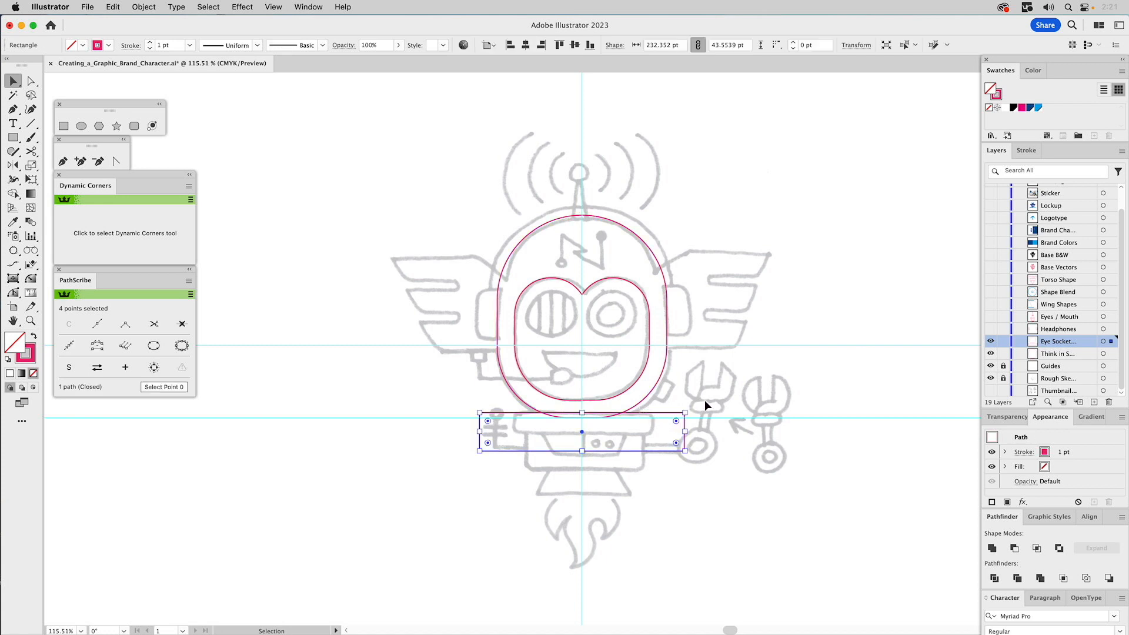
pyautogui.click(1038, 107)
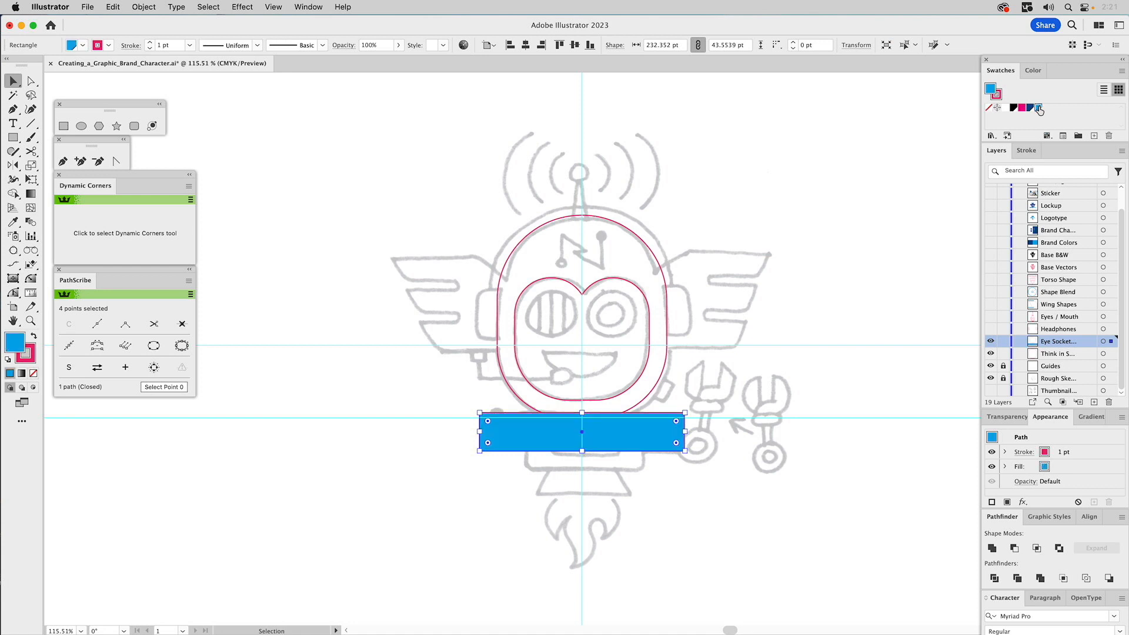
pyautogui.keyDown('shift'); pyautogui.click(645, 397); pyautogui.keyUp('shift')
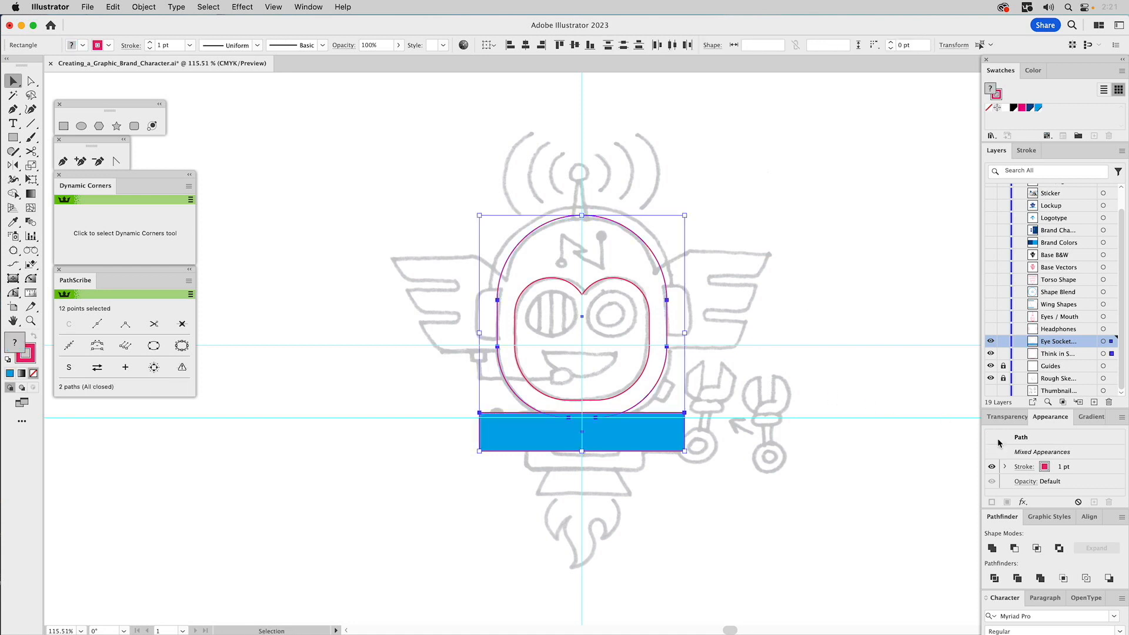
pyautogui.click(1012, 548)
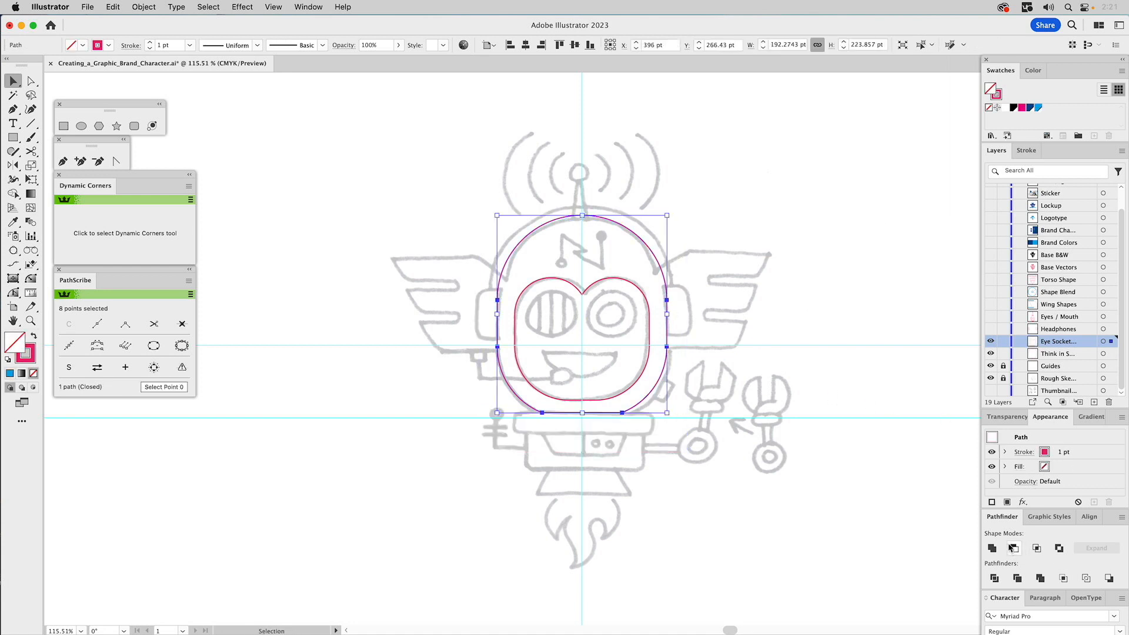
pyautogui.click(856, 381)
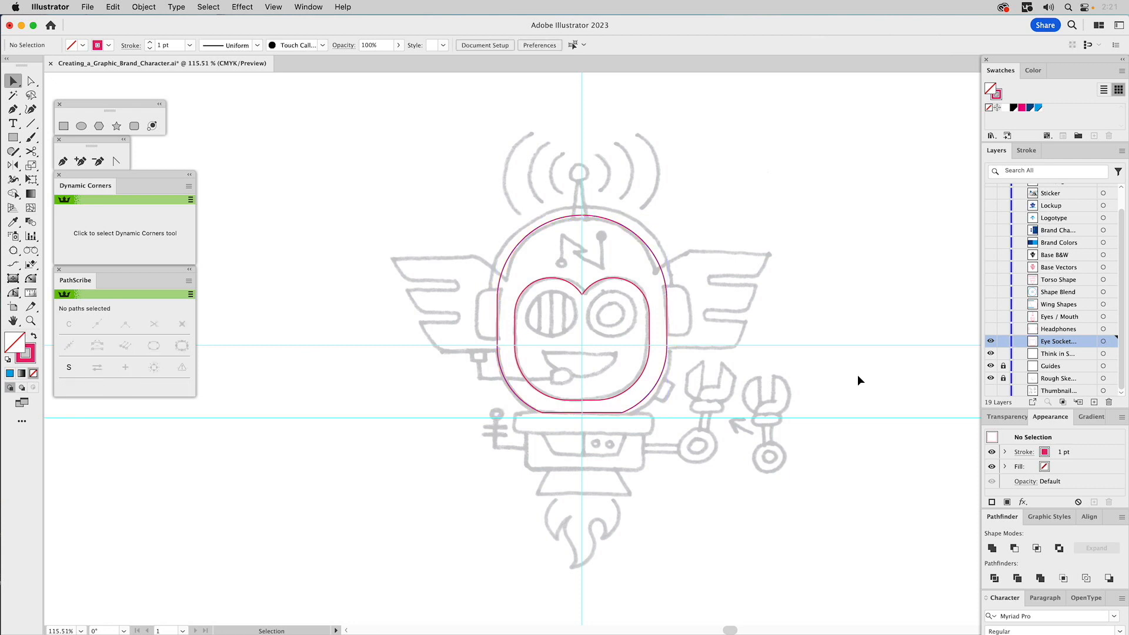
# - Show the Headphones layer and round the outer corners of both ear cup rectangles
pyautogui.click(990, 329)
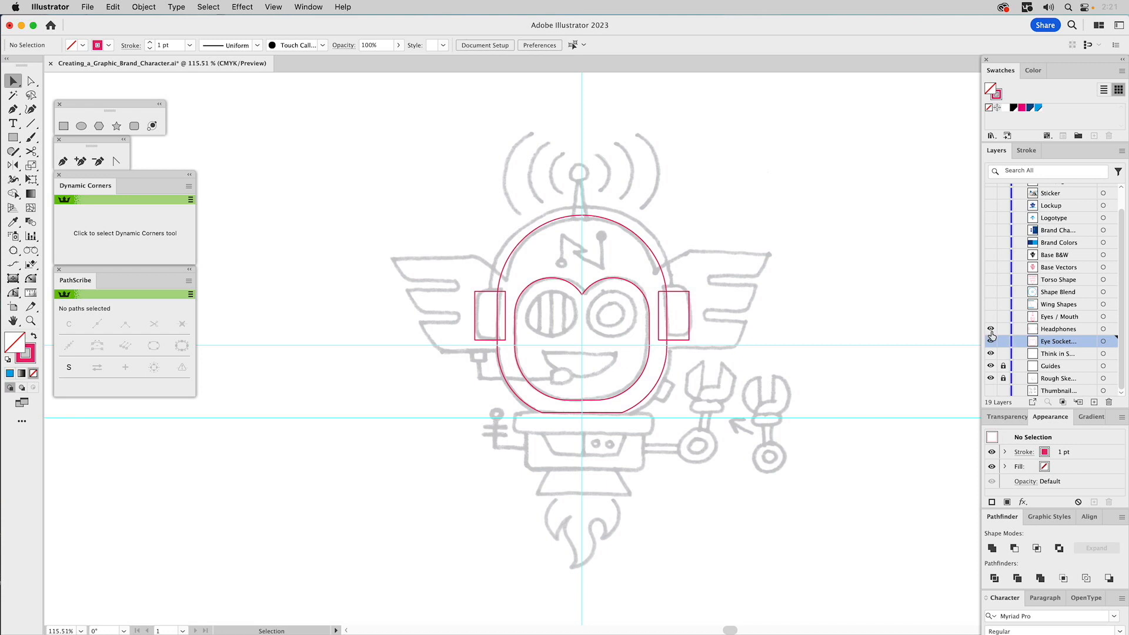
pyautogui.press('a')
pyautogui.moveTo(698, 281); pyautogui.dragTo(685, 348)
pyautogui.moveTo(460, 272); pyautogui.dragTo(482, 368)
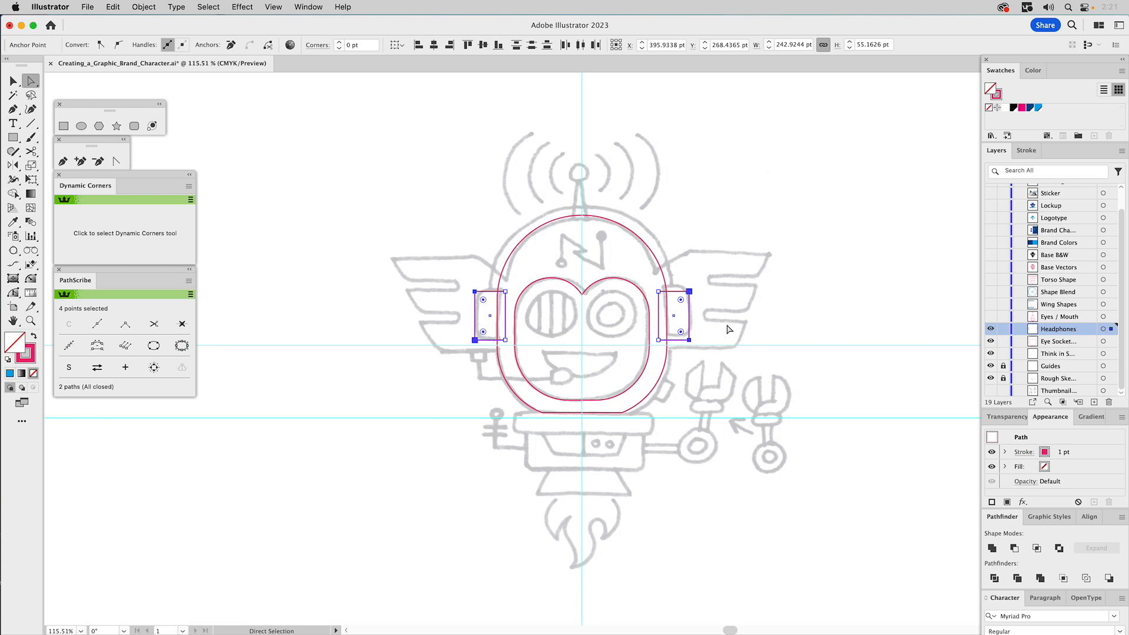
pyautogui.moveTo(483, 334); pyautogui.dragTo(487, 334)
pyautogui.press('v')
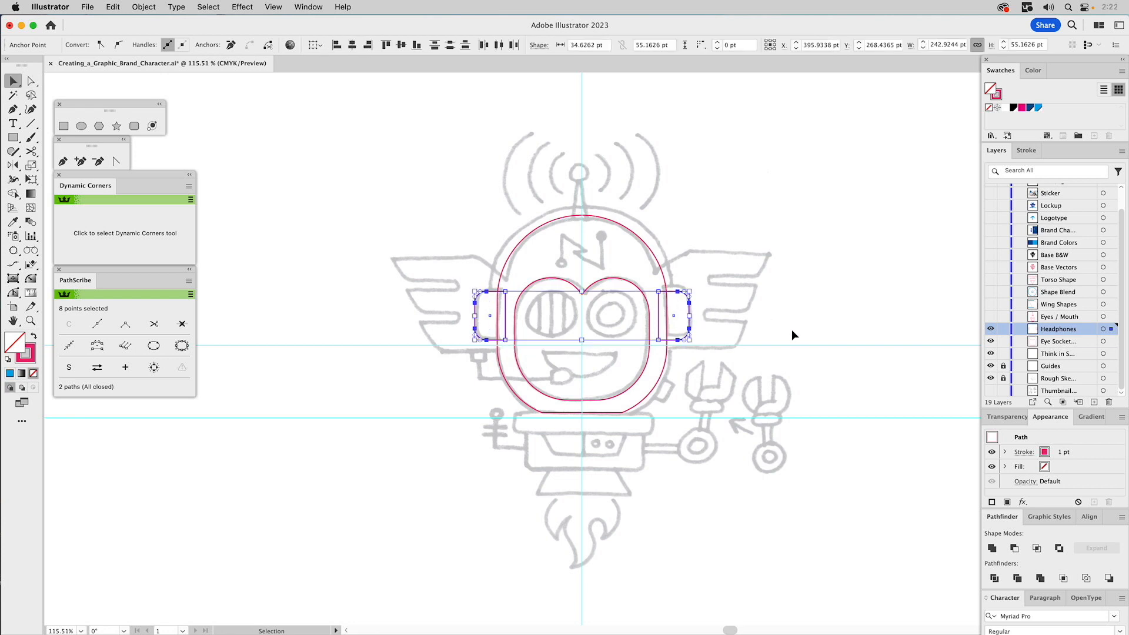
# - Combine the ear cups into a compound path and subtract a blue-filled head shape, placed on the Headphones layer, with Minus Front
pyautogui.click(992, 548)
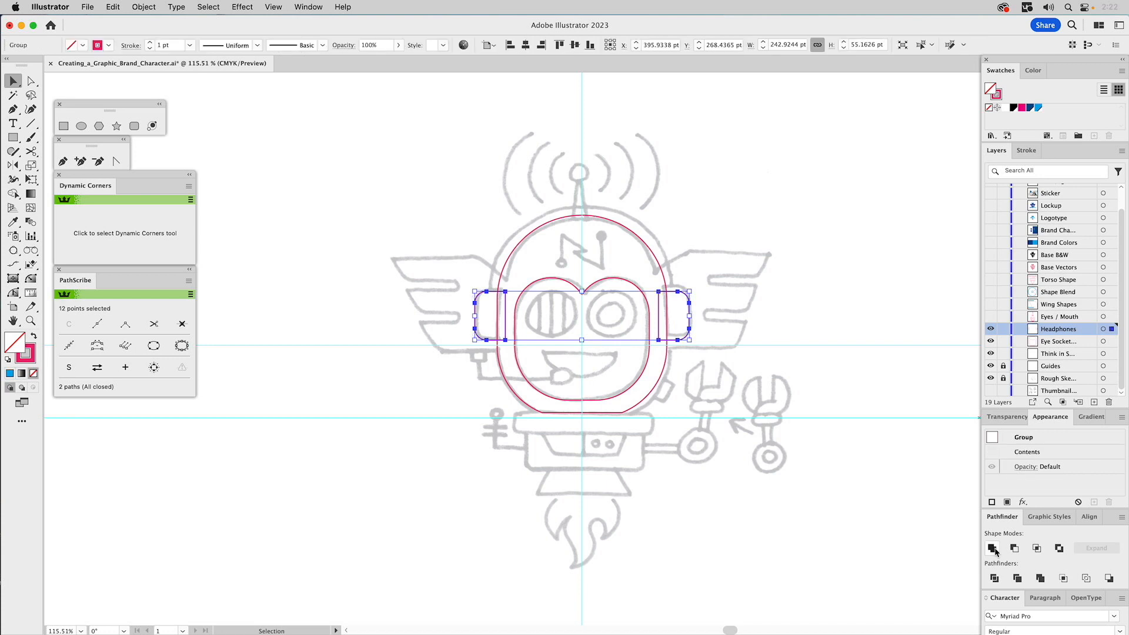
pyautogui.press('super+8')
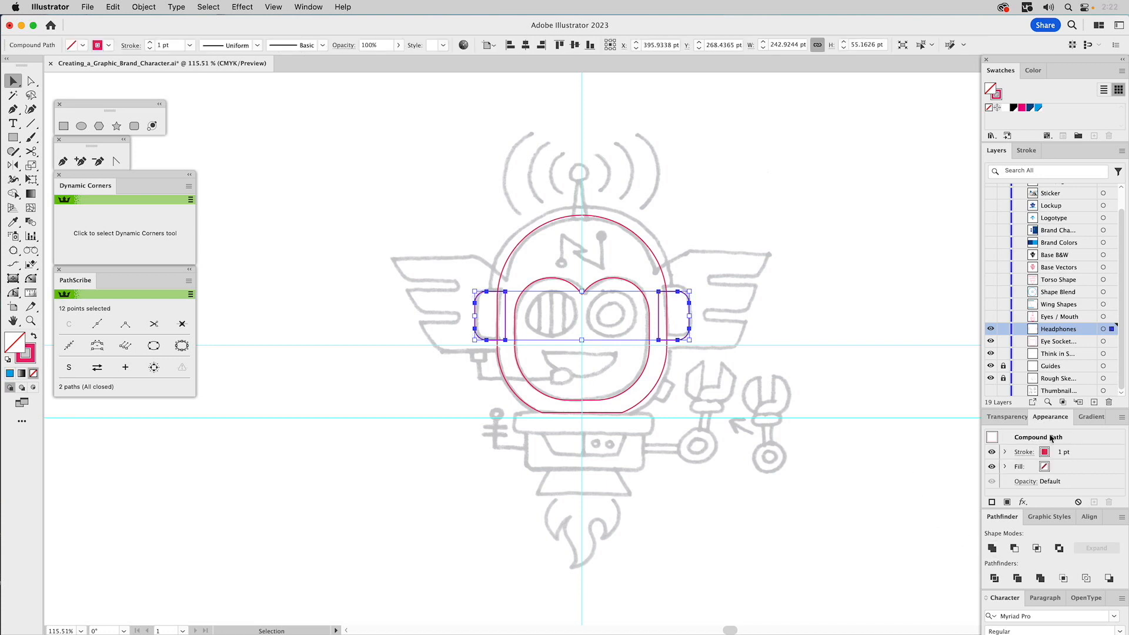
pyautogui.click(652, 250)
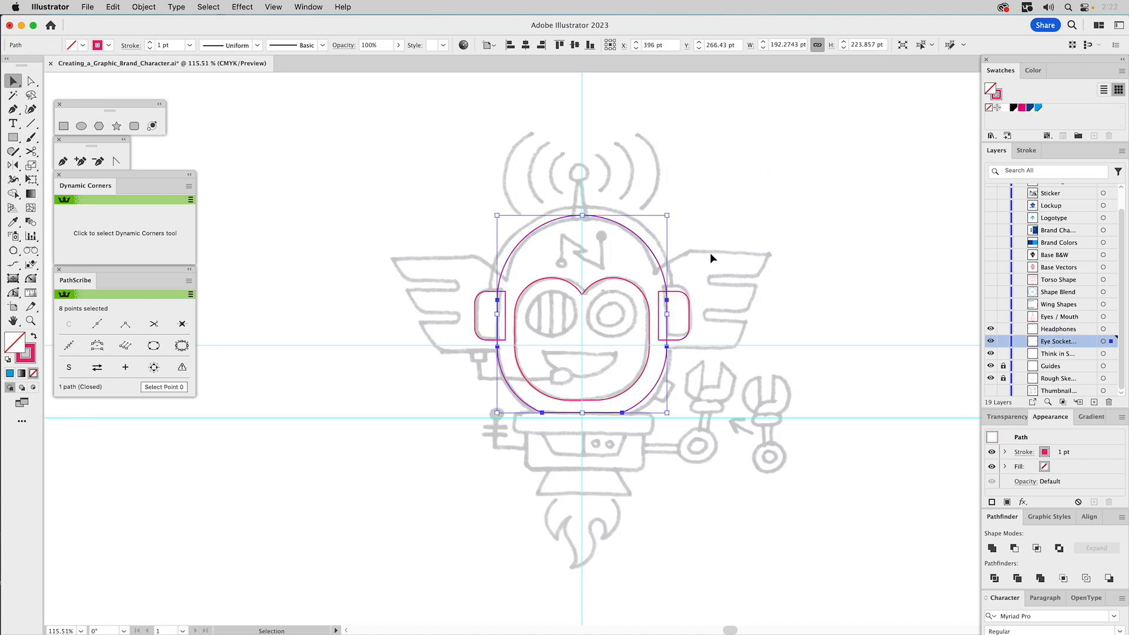
pyautogui.click(1038, 107)
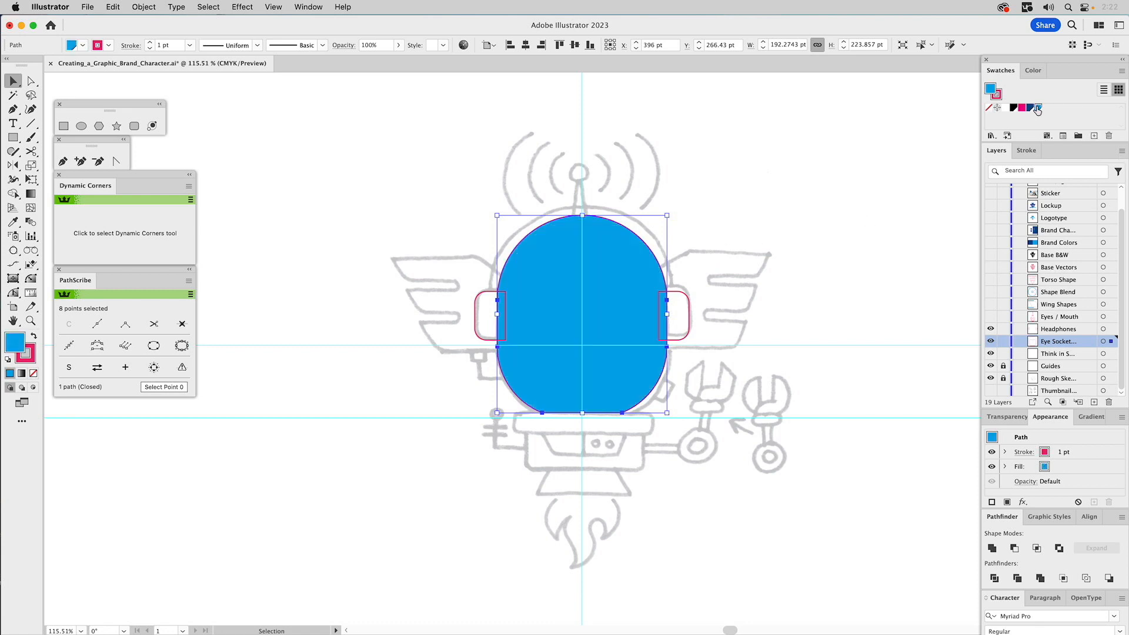
pyautogui.moveTo(1110, 342); pyautogui.dragTo(1111, 331)
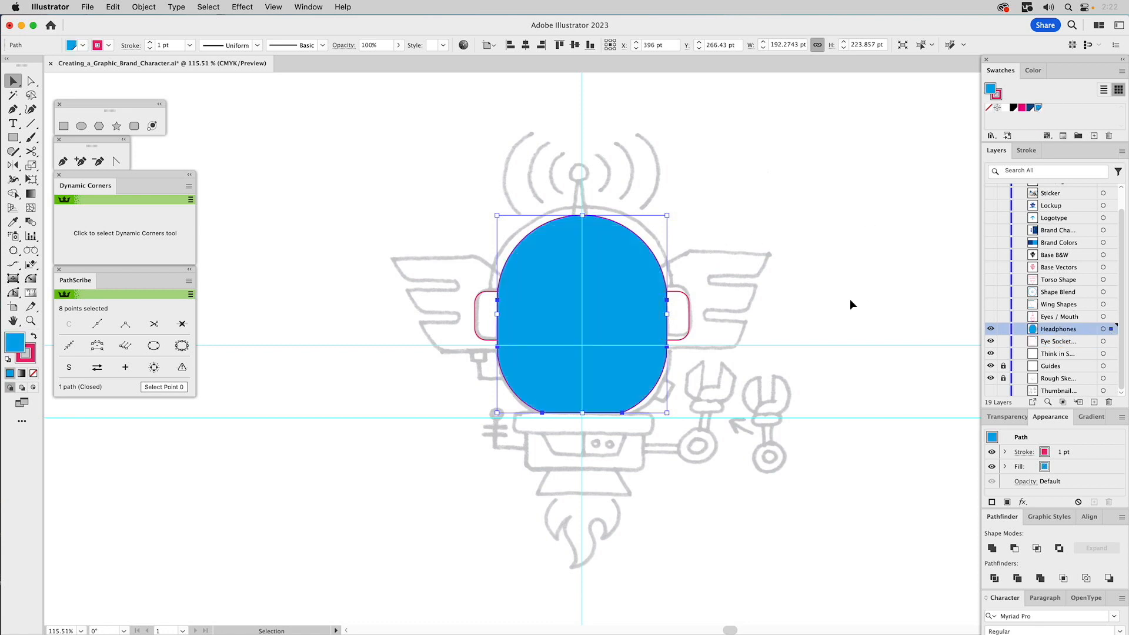
pyautogui.keyDown('shift'); pyautogui.click(684, 300); pyautogui.keyUp('shift')
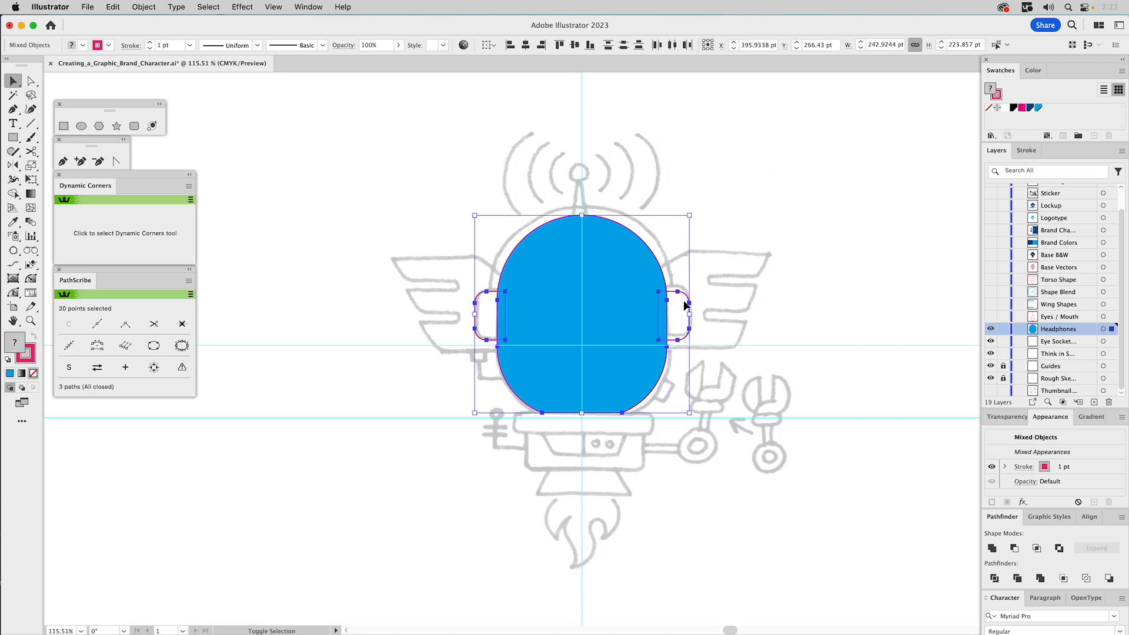
pyautogui.click(1014, 548)
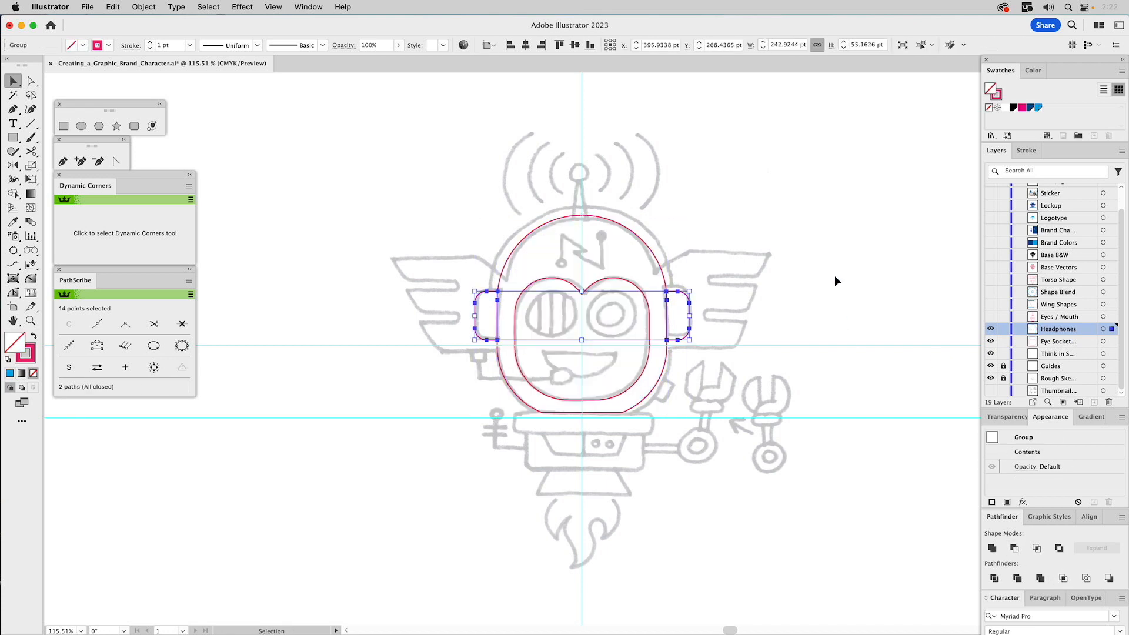
pyautogui.click(807, 271)
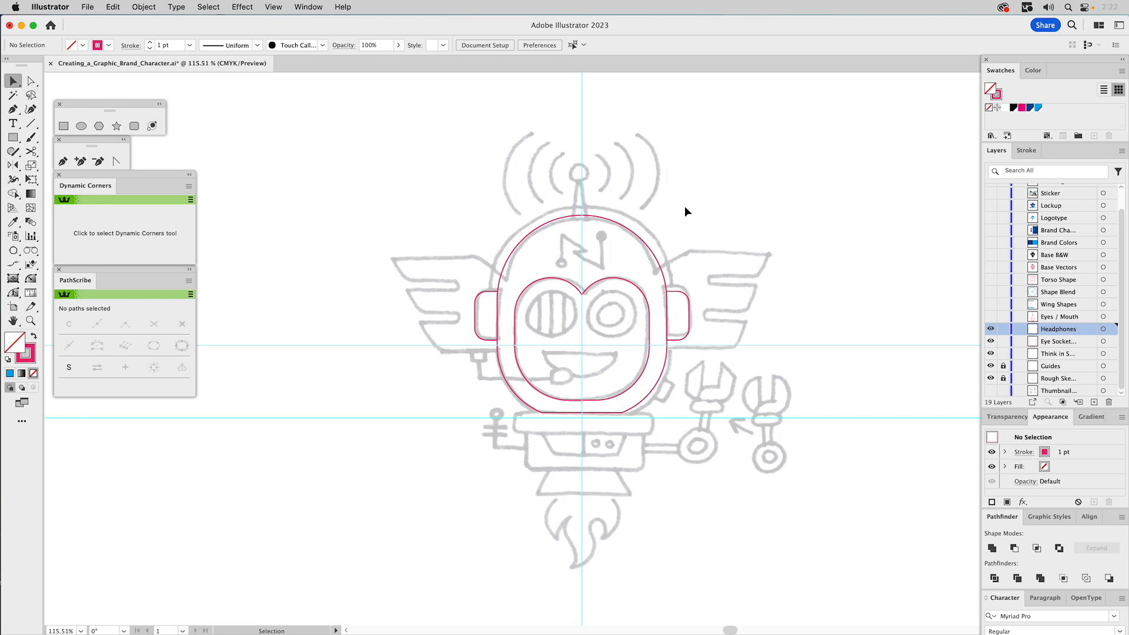
# - Offset the head outline outward by 12.5 pt with miter joins and a miter limit of 4
pyautogui.click(627, 221)
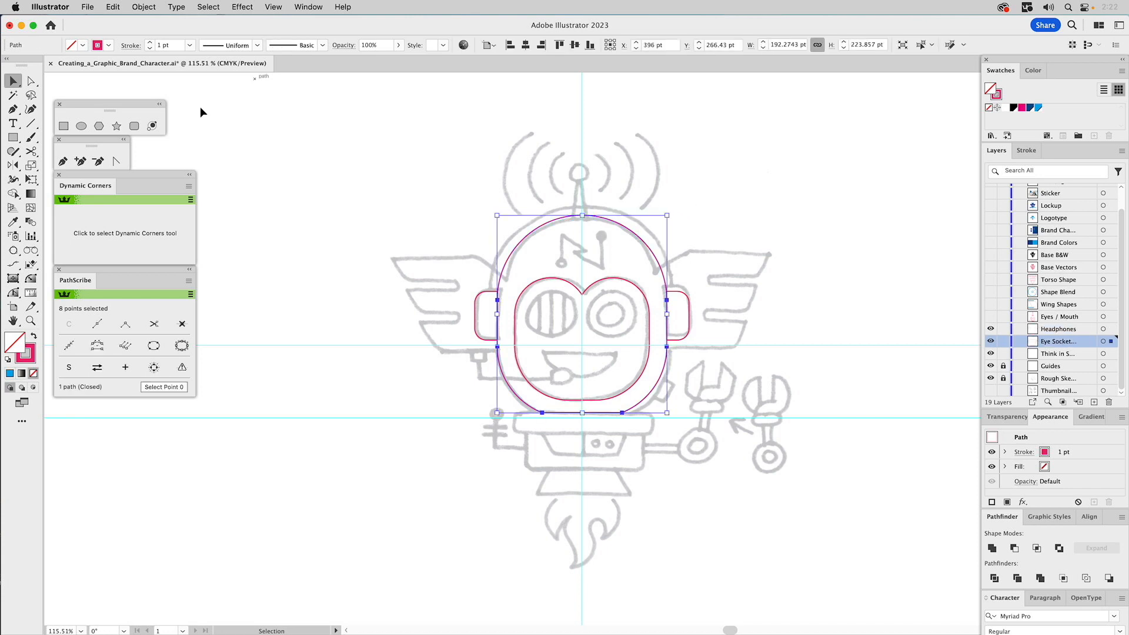
pyautogui.click(144, 6)
pyautogui.moveTo(203, 315)
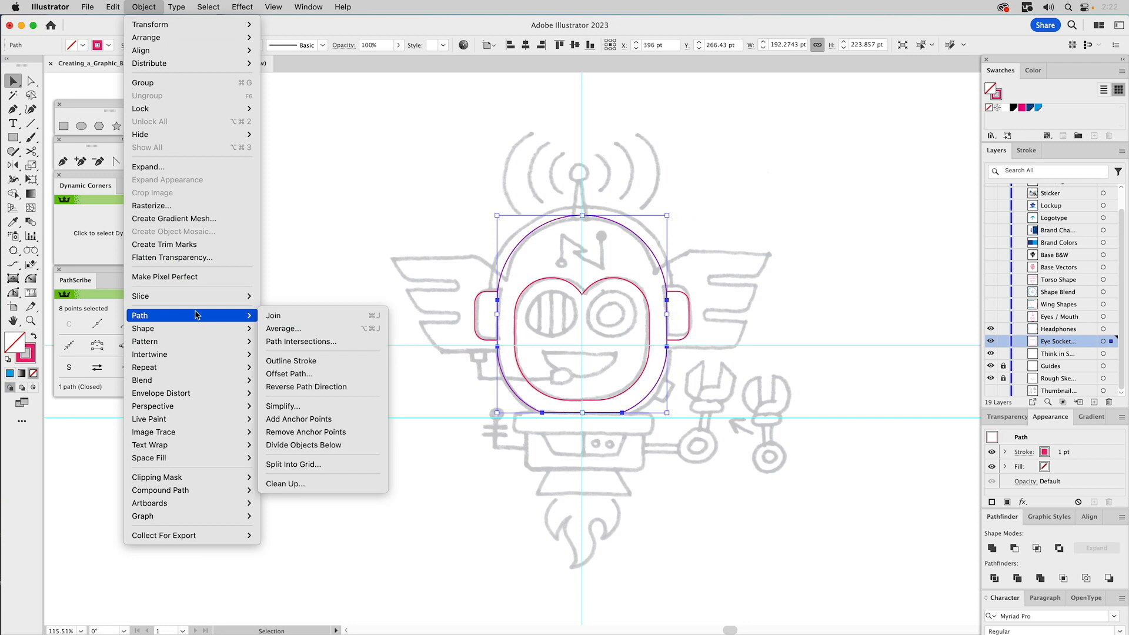
pyautogui.click(312, 375)
pyautogui.write('12.5')
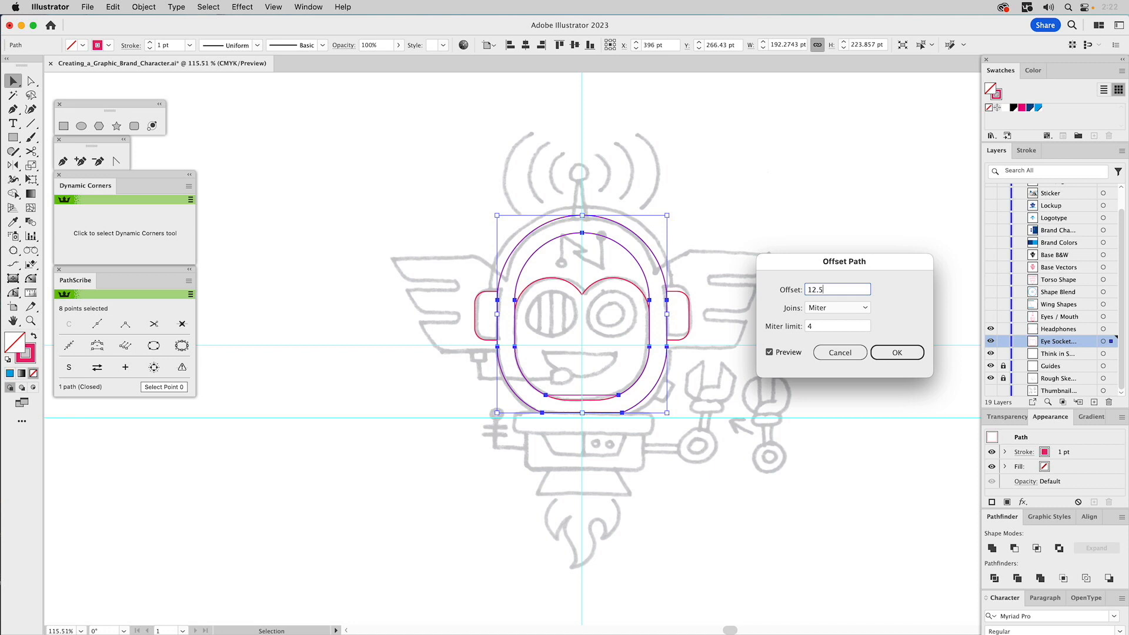
pyautogui.click(898, 348)
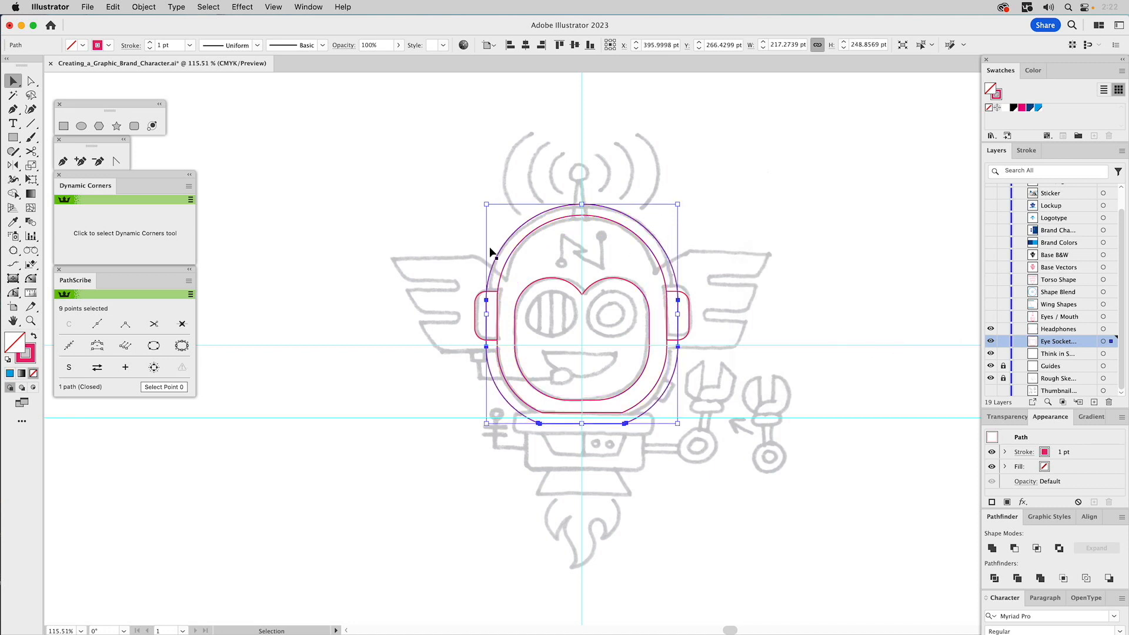
# - Cut the offset head path at its upper side anchor points and delete the lower part, leaving the headband arc
pyautogui.click(31, 151)
pyautogui.click(485, 300)
pyautogui.click(678, 300)
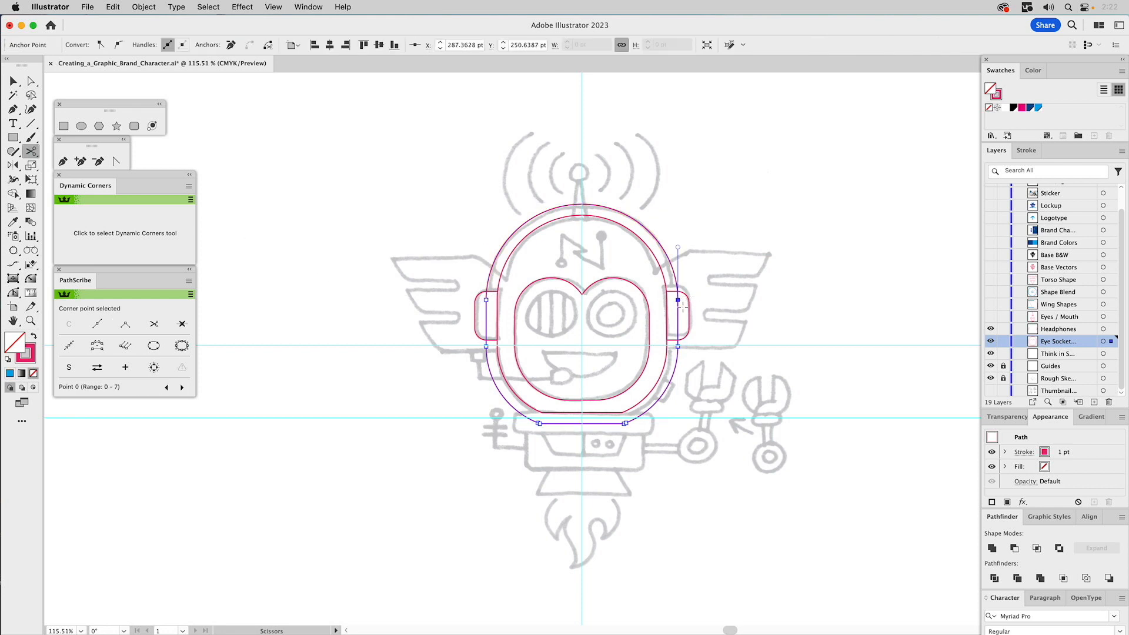
pyautogui.press('a')
pyautogui.click(681, 382)
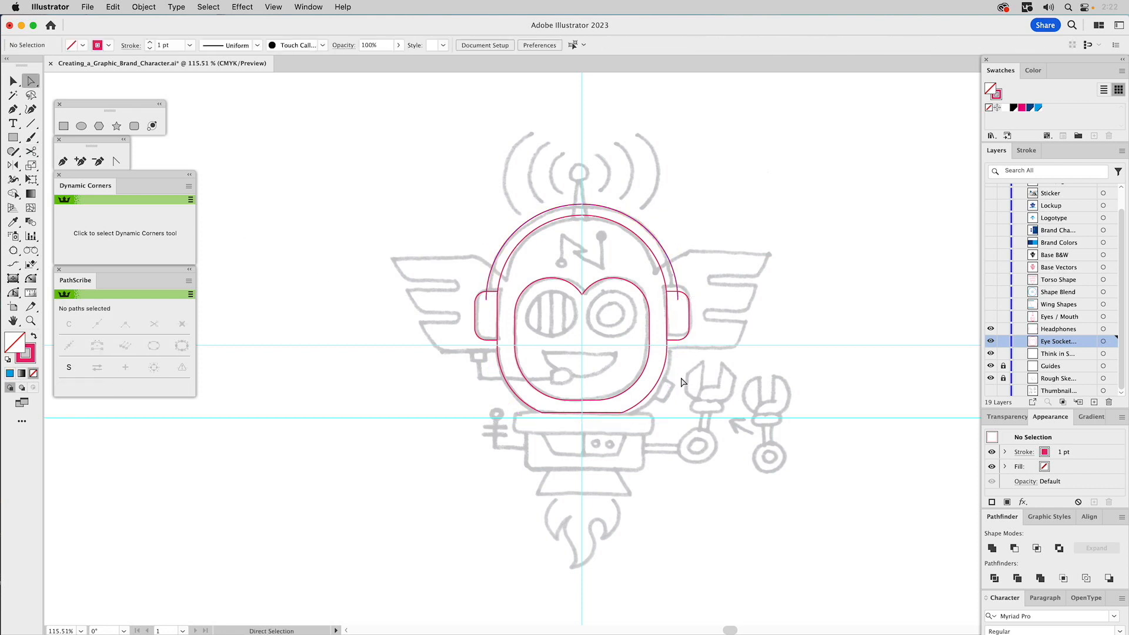
pyautogui.press('v')
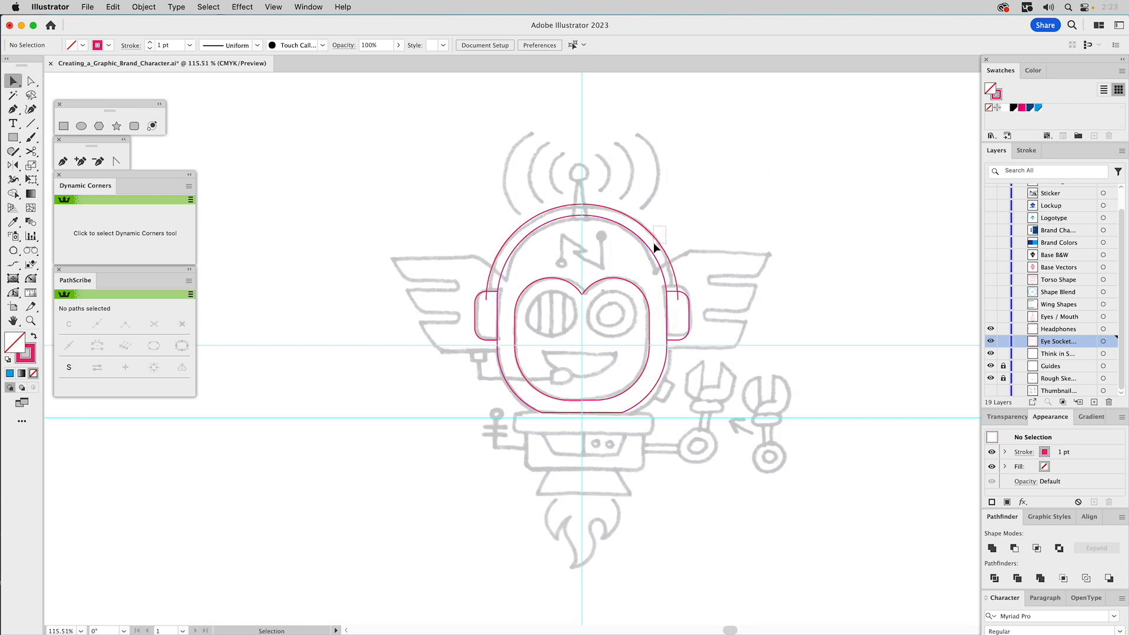
# - Set the headband arc's stroke weight to 5 pt
pyautogui.click(655, 242)
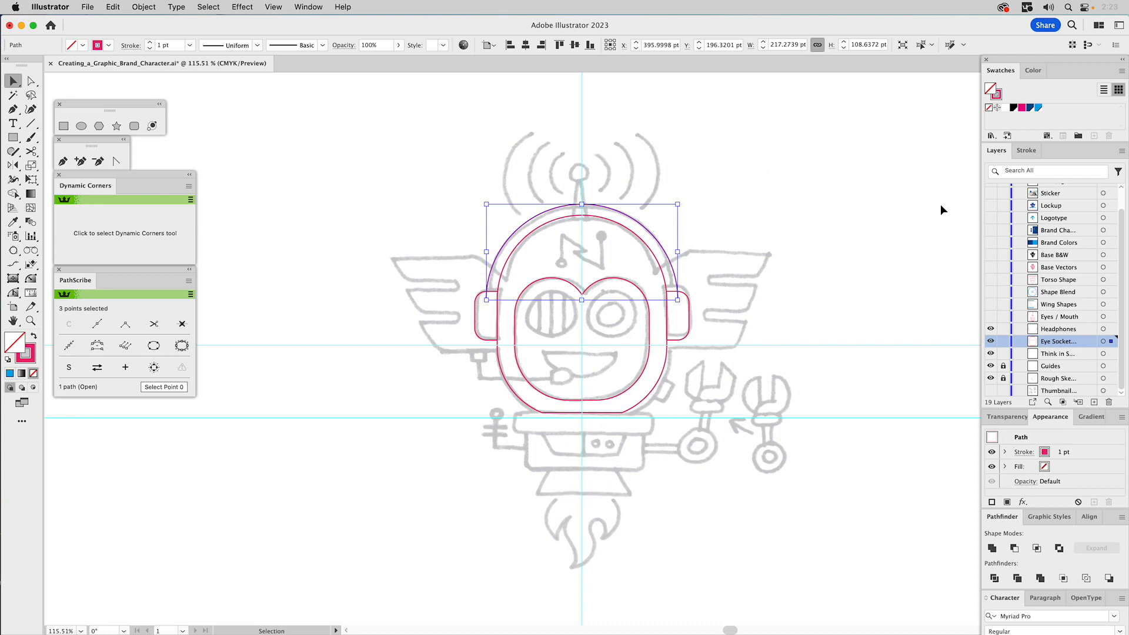
pyautogui.click(1026, 151)
pyautogui.doubleClick(1040, 168)
pyautogui.write('5')
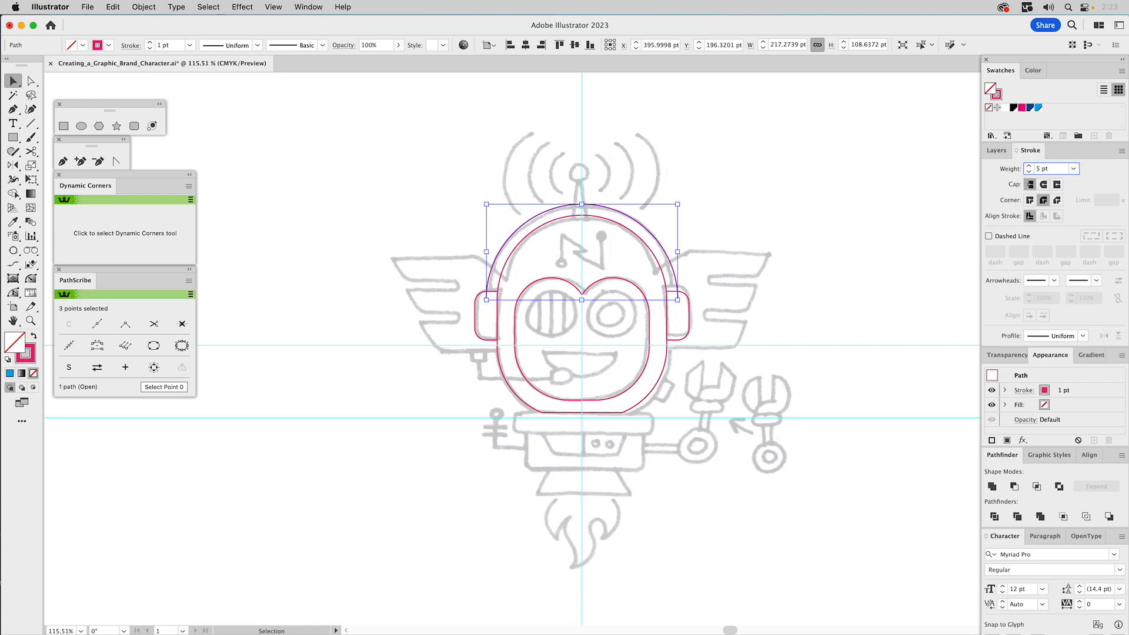
pyautogui.press('Return')
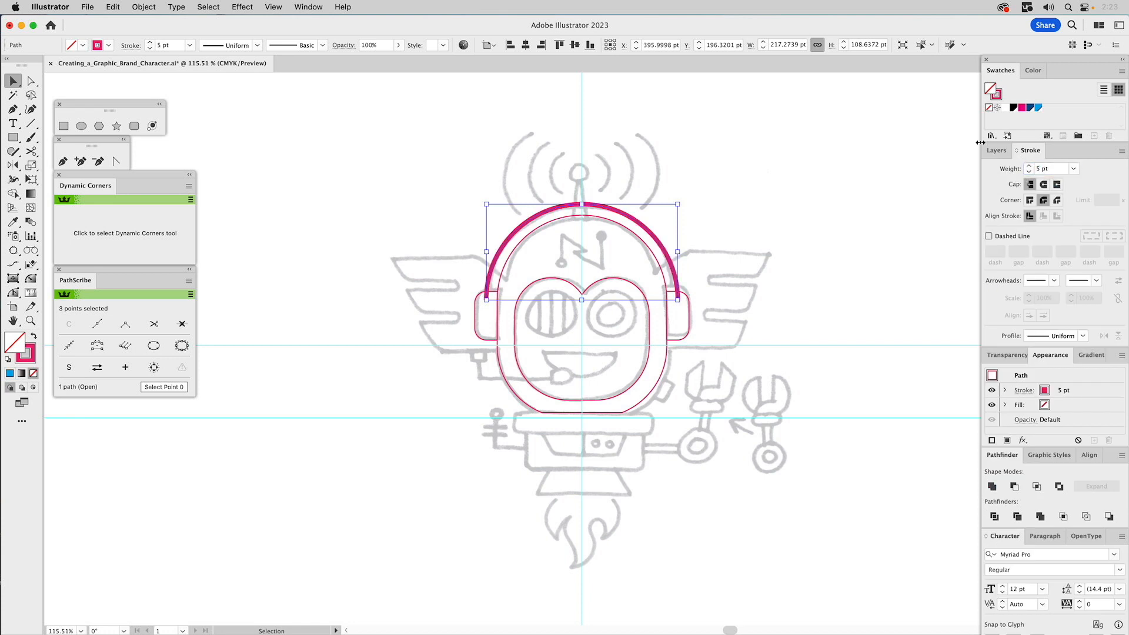
# - Outline the headband arc's stroke and give the resulting shape the head outline's 1 pt magenta stroke with no fill
pyautogui.click(145, 6)
pyautogui.moveTo(159, 318)
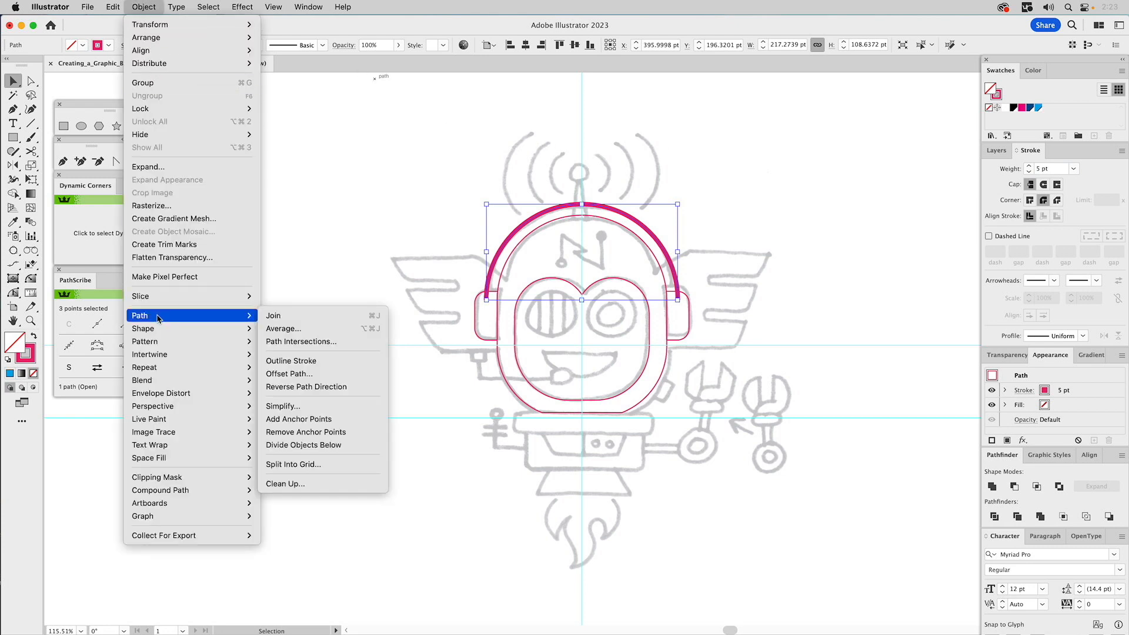
pyautogui.click(306, 361)
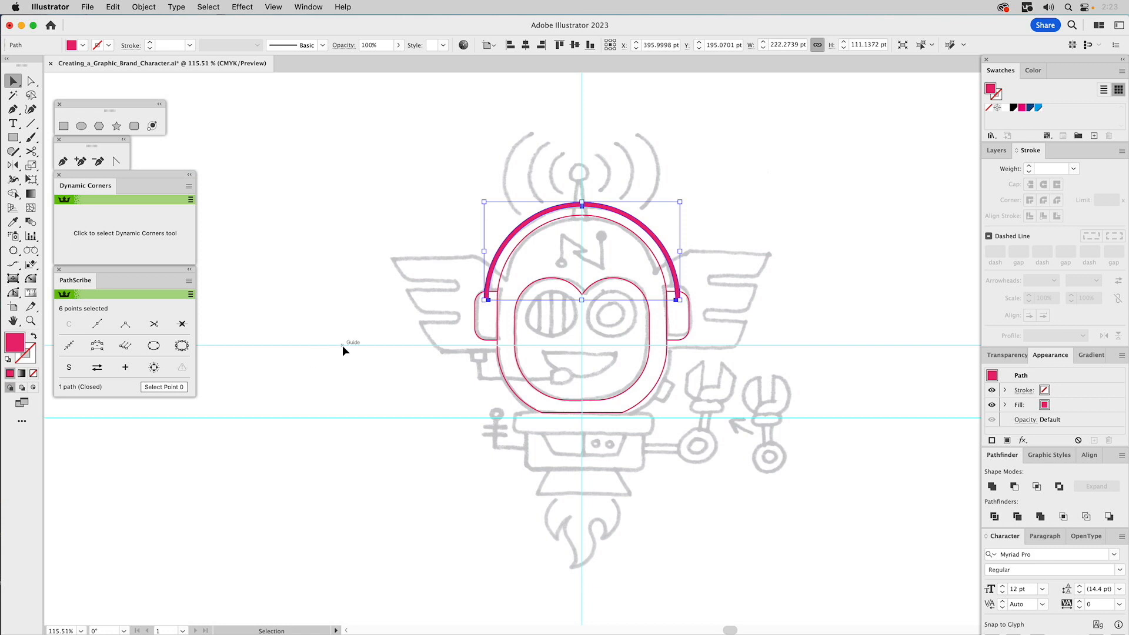
pyautogui.press('i')
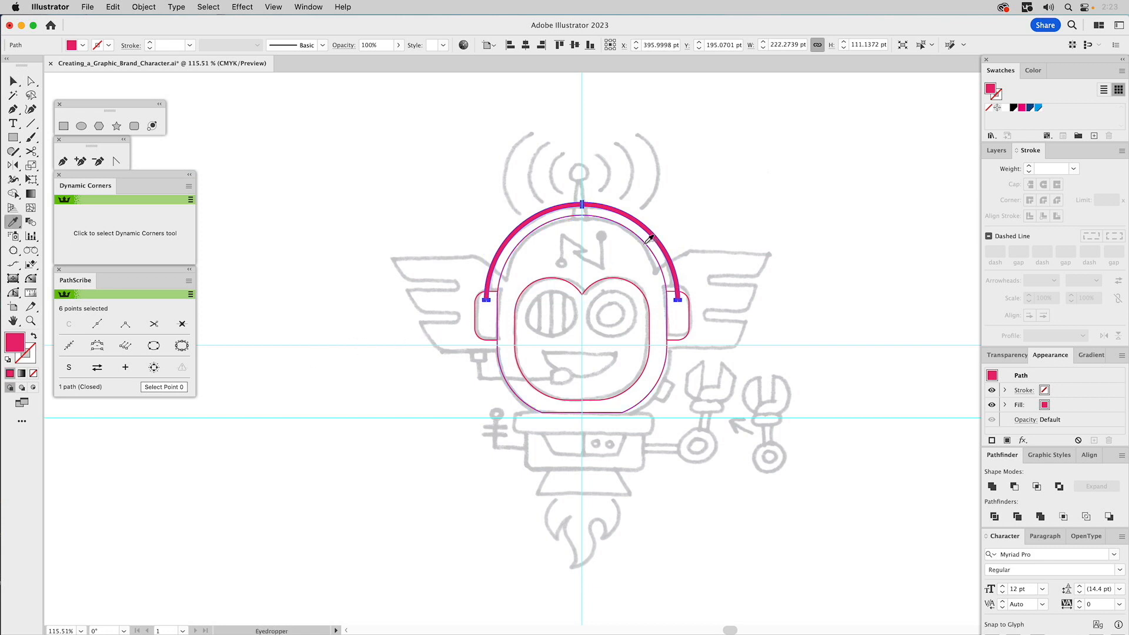
pyautogui.click(650, 238)
pyautogui.keyDown('super'); pyautogui.click(712, 233); pyautogui.keyUp('super')
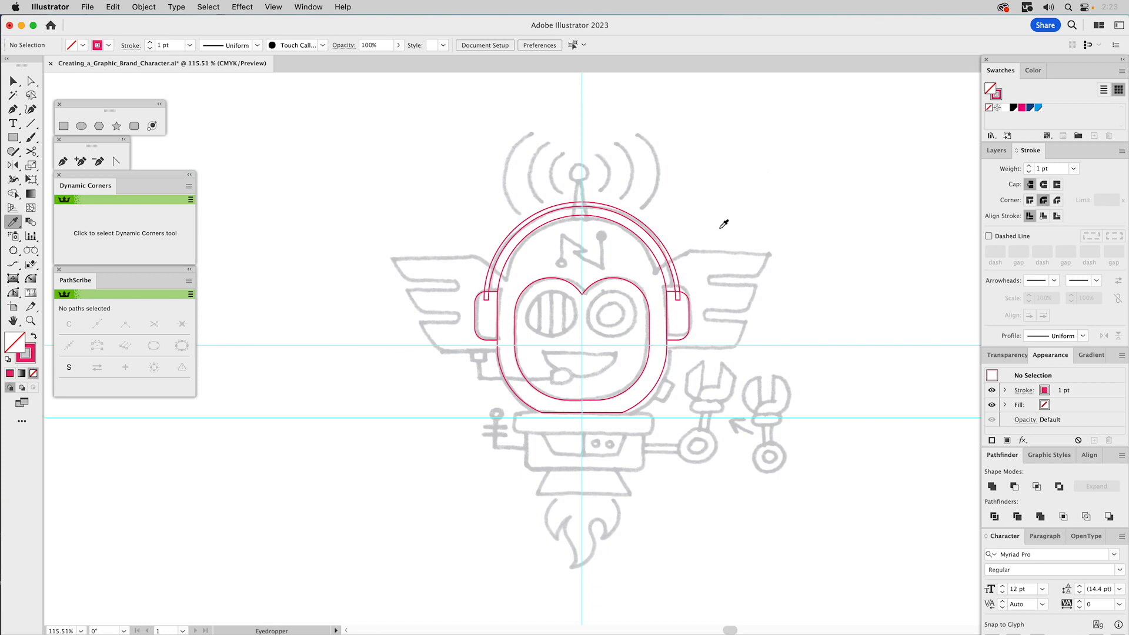
pyautogui.press('v')
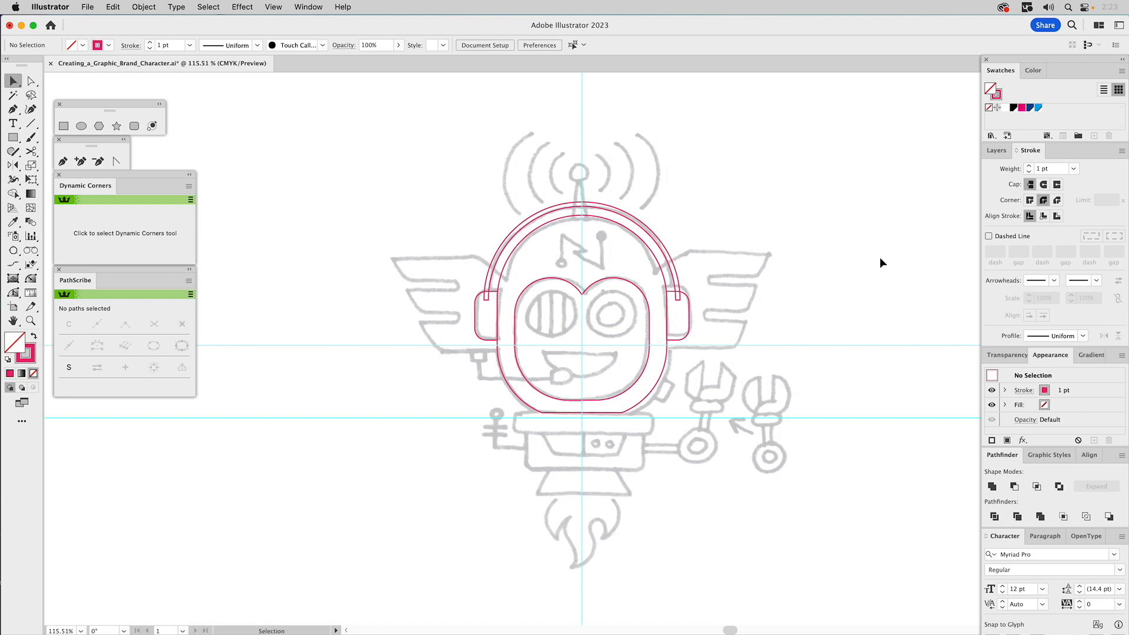
# - Show the Eyes / Mouth layer and set the stroke of the left eye's vertical bars and the right eye's inner circle to 5 pt
pyautogui.click(997, 150)
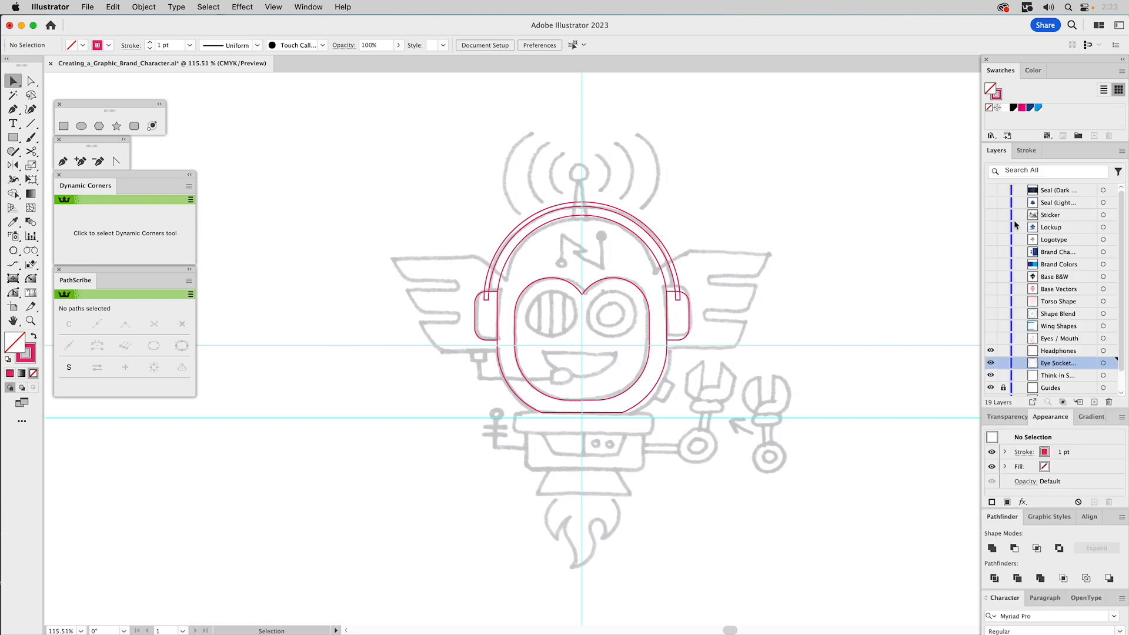
pyautogui.click(990, 339)
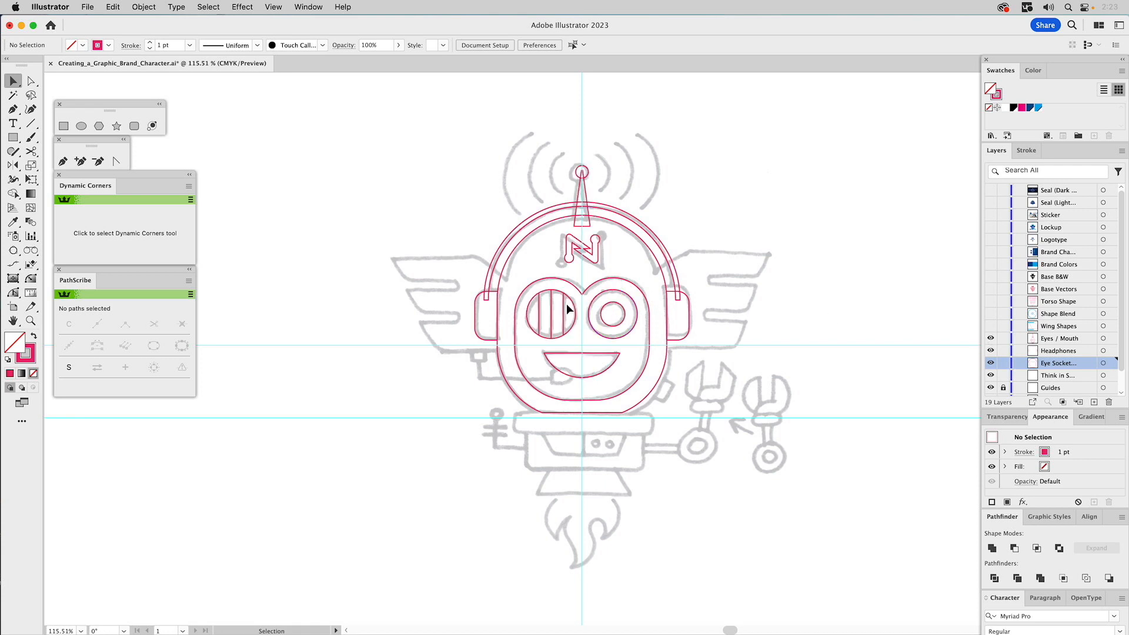
pyautogui.click(535, 317)
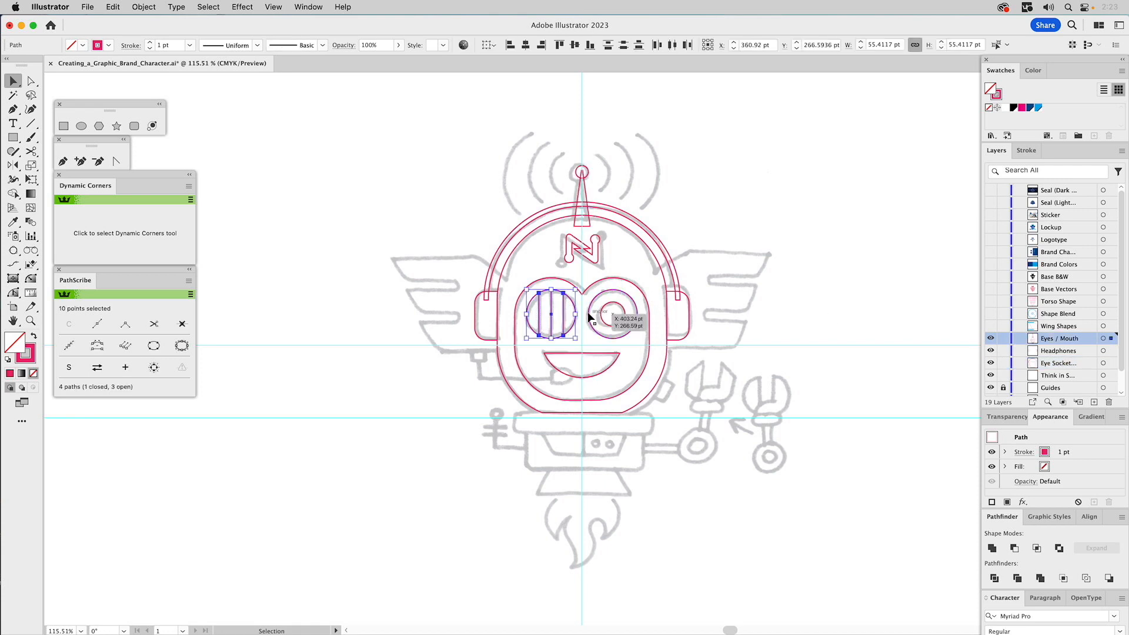
pyautogui.keyDown('shift'); pyautogui.click(570, 301); pyautogui.keyUp('shift')
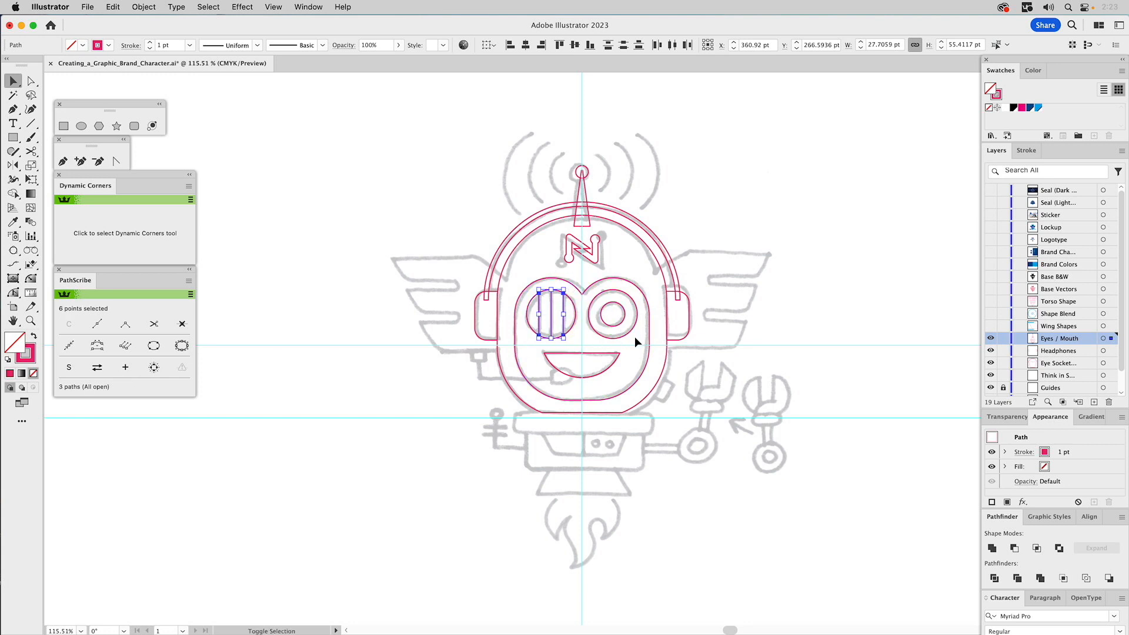
pyautogui.keyDown('shift'); pyautogui.click(623, 307); pyautogui.keyUp('shift')
pyautogui.click(1036, 150)
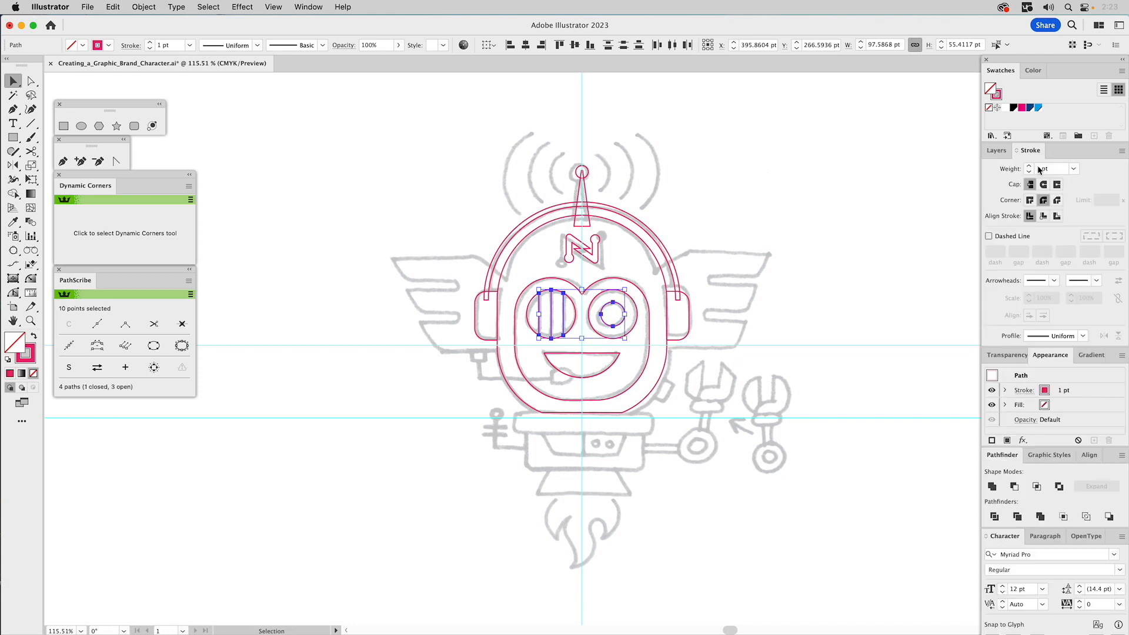
pyautogui.doubleClick(1040, 170)
pyautogui.write('5')
pyautogui.press('Return')
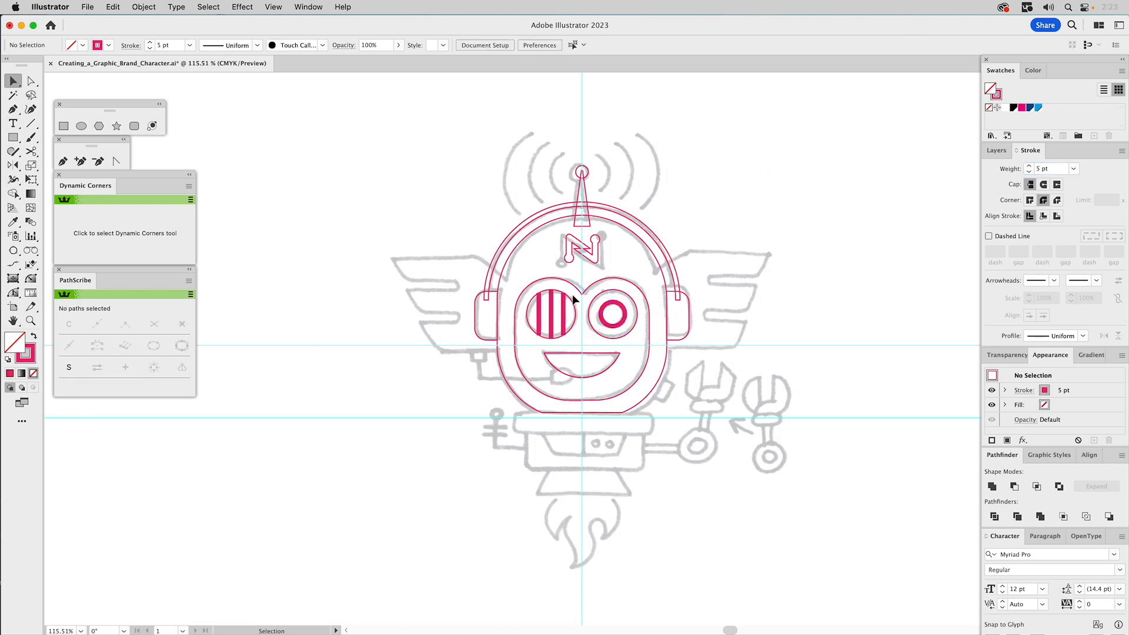
# - Set the stroke weight of both outer eye circles to 7 pt
pyautogui.click(574, 302)
pyautogui.keyDown('shift'); pyautogui.click(615, 294); pyautogui.keyUp('shift')
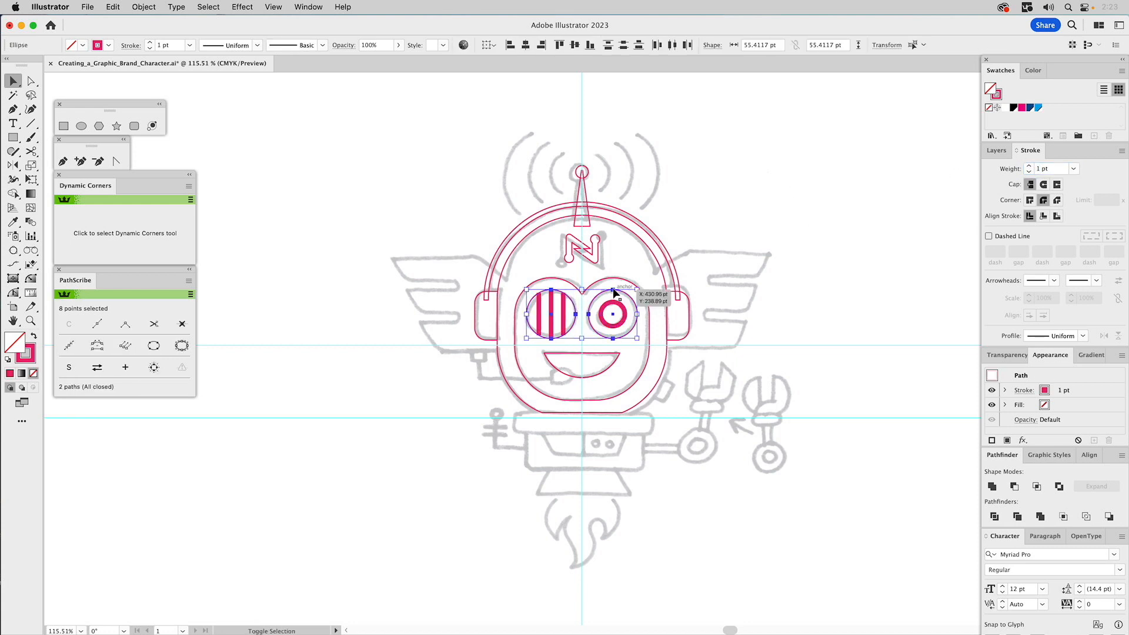
pyautogui.doubleClick(1038, 169)
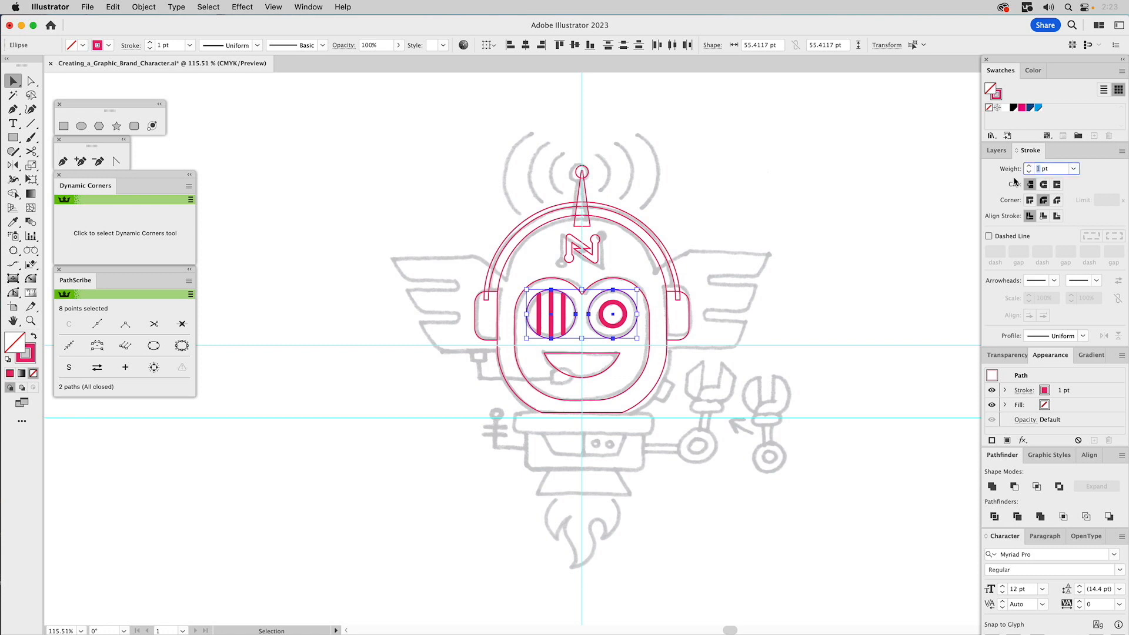
pyautogui.write('7')
pyautogui.press('Return')
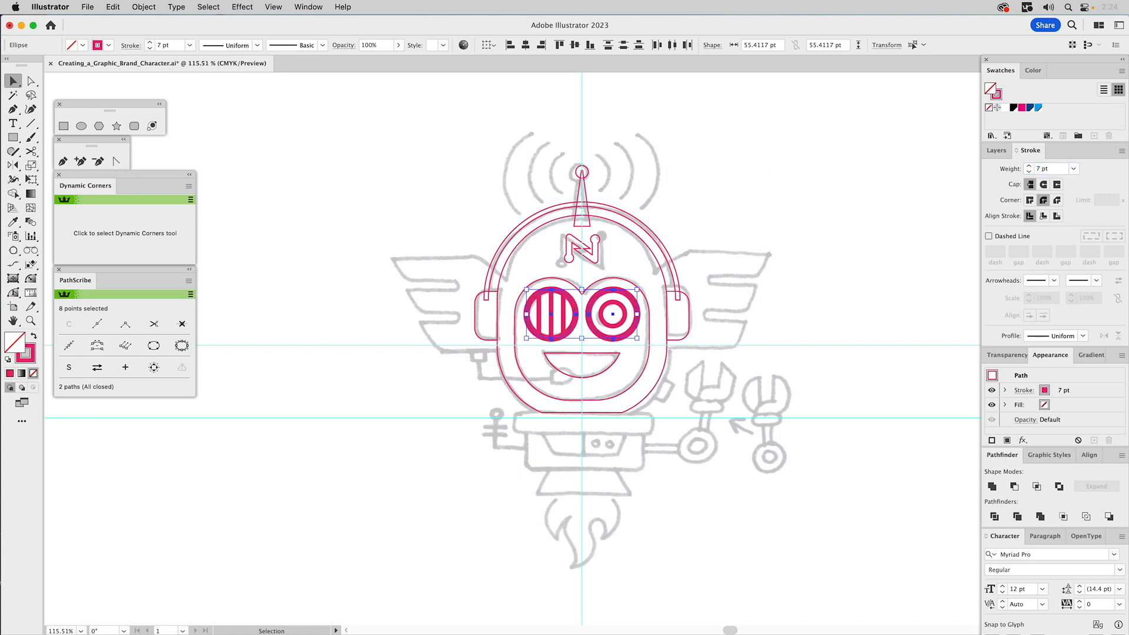
pyautogui.click(714, 197)
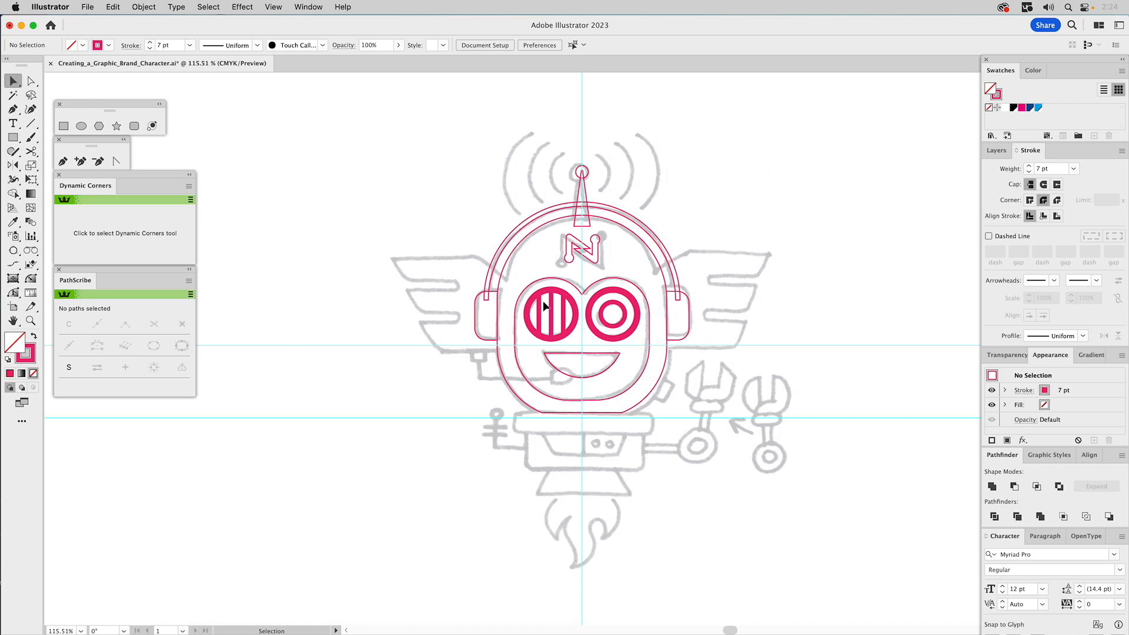
# - Show the Wing Shapes layer and check the left wing's outline path
pyautogui.click(511, 238)
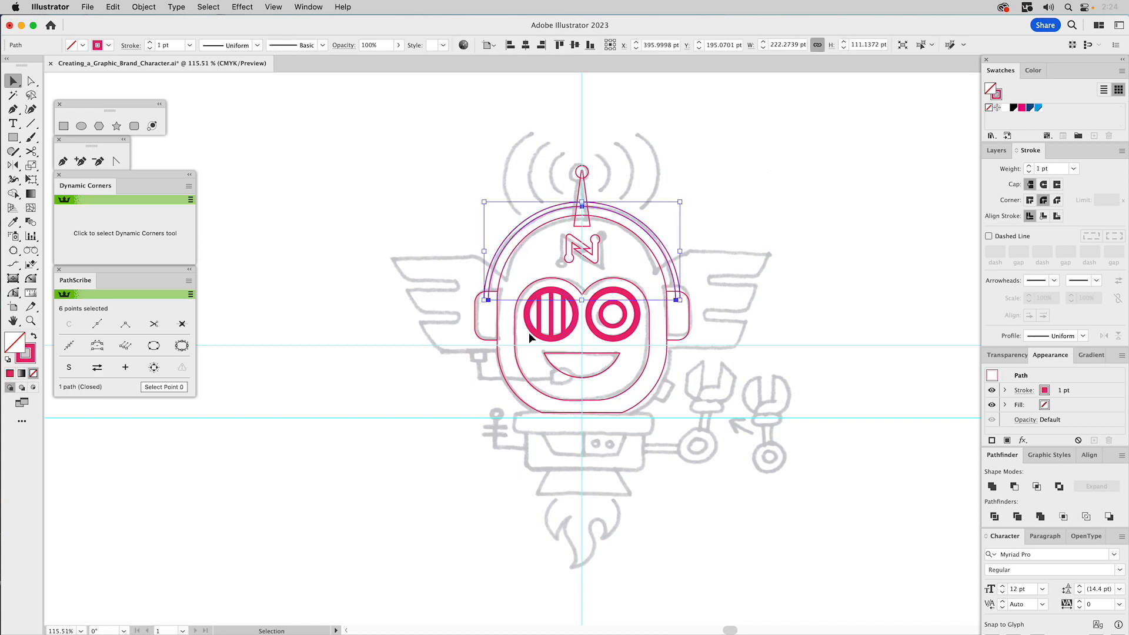
pyautogui.click(728, 223)
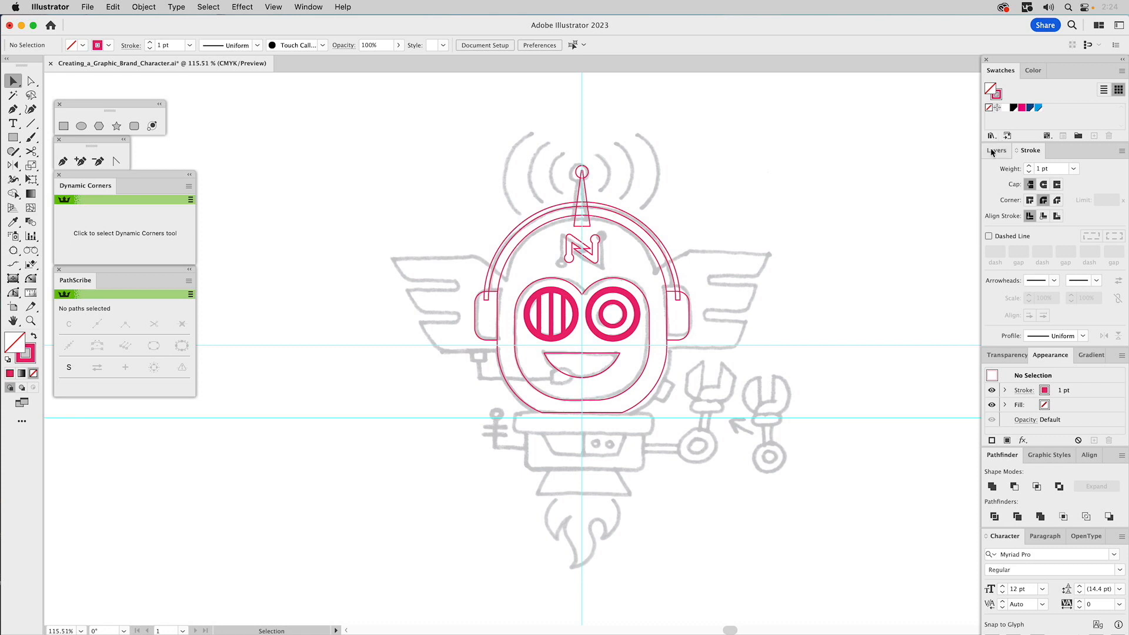
pyautogui.click(993, 152)
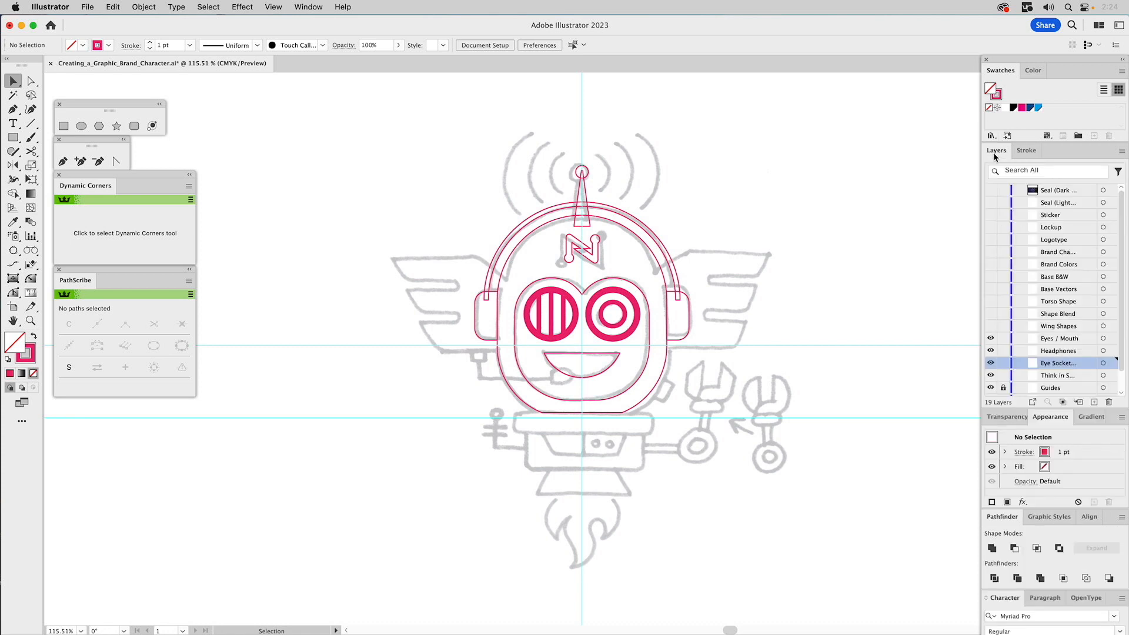
pyautogui.click(991, 327)
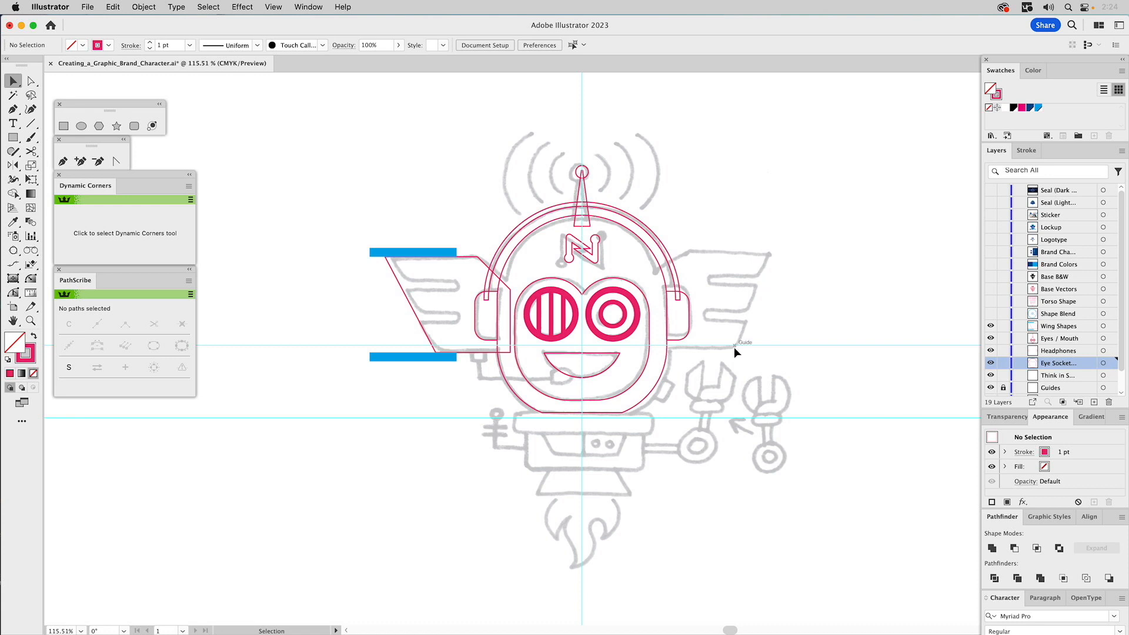
pyautogui.click(409, 302)
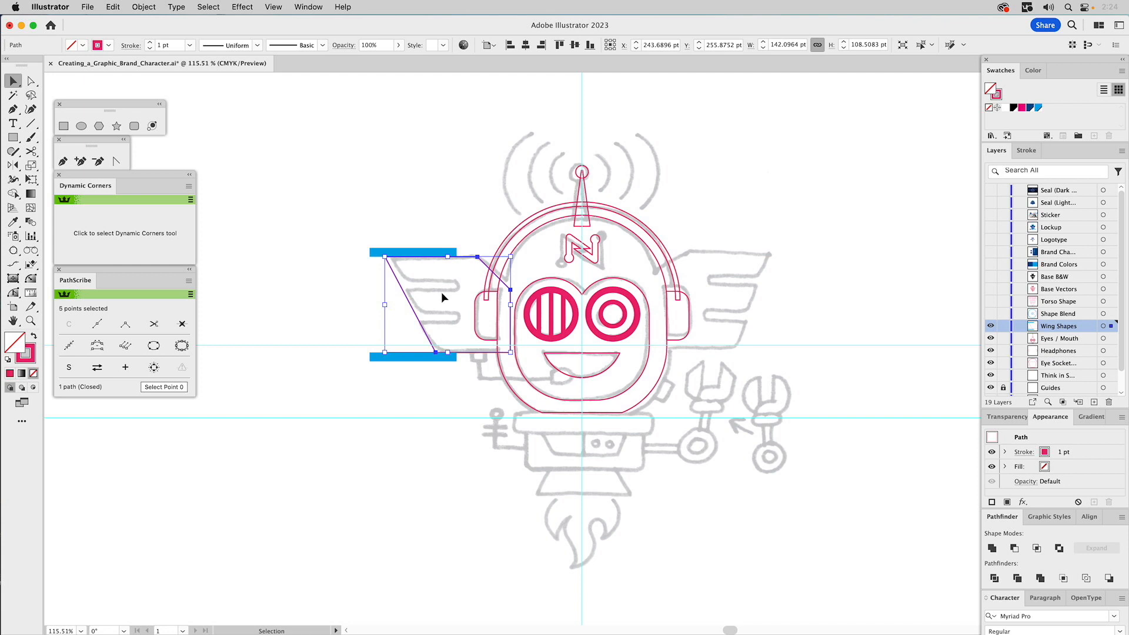
pyautogui.click(383, 232)
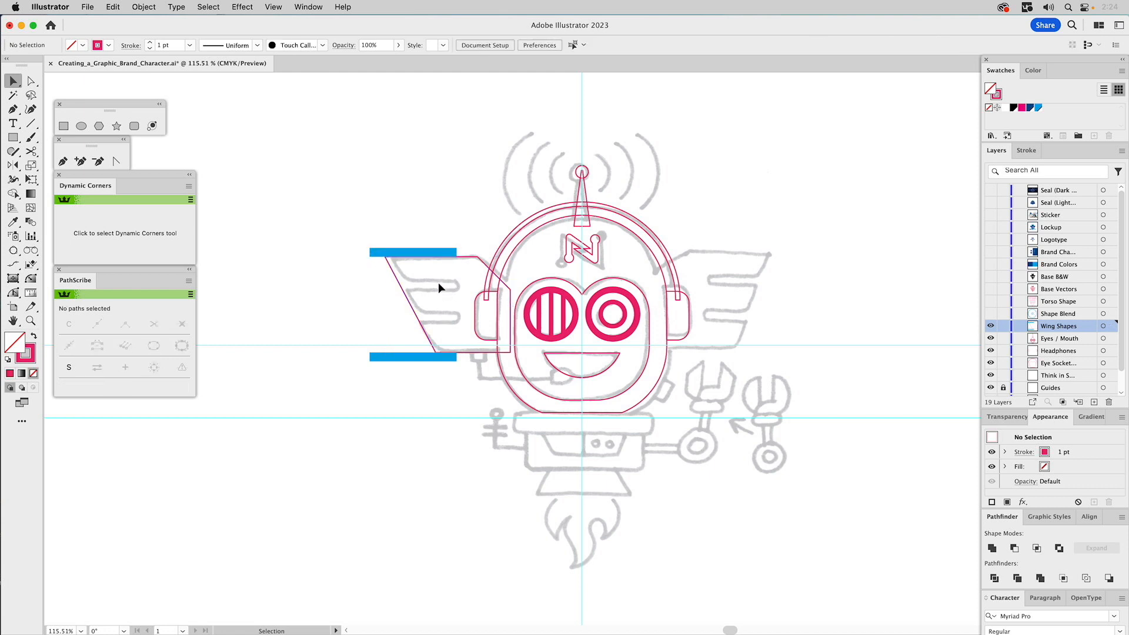
# - Blend the two blue bars above and below the left wing, with spacing set to 2 specified steps
pyautogui.click(403, 253)
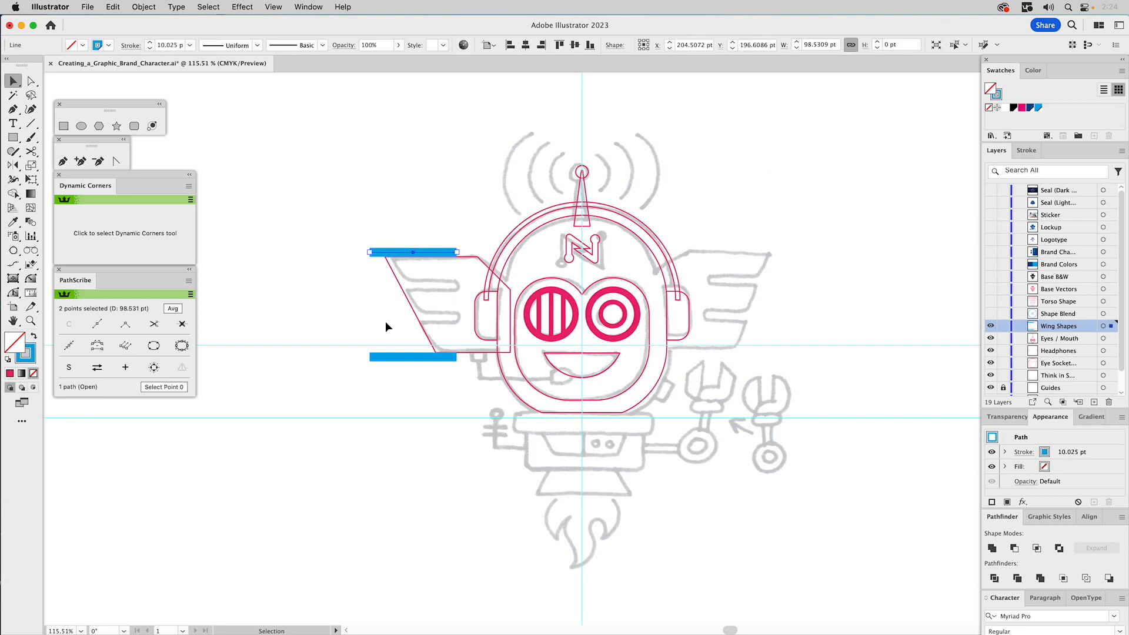
pyautogui.keyDown('shift'); pyautogui.click(381, 357); pyautogui.keyUp('shift')
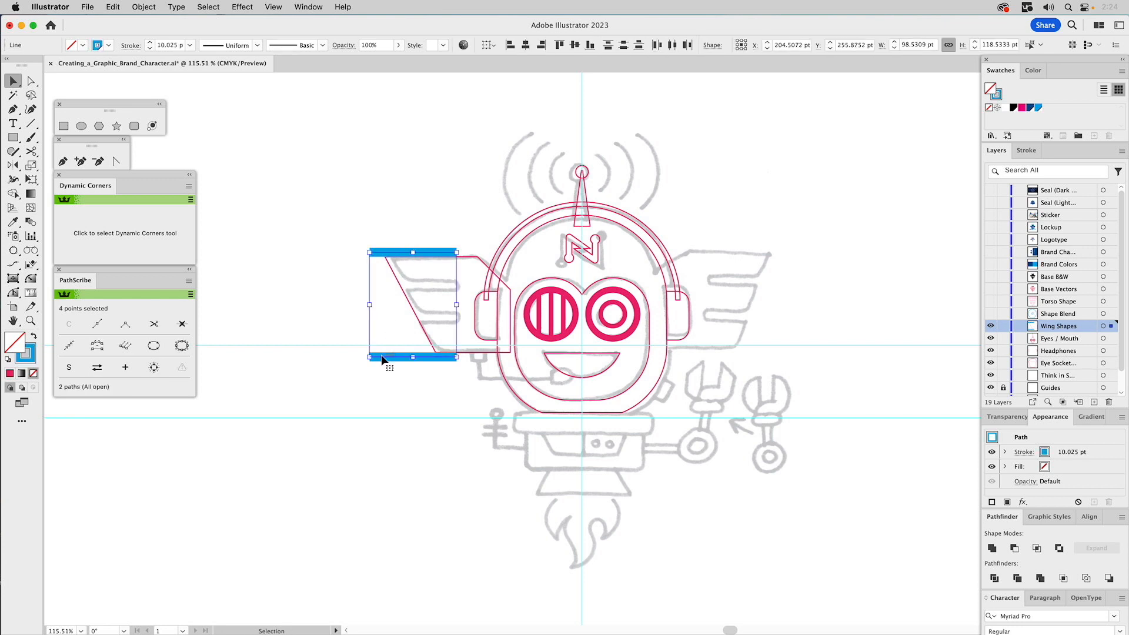
pyautogui.press('super+alt+b')
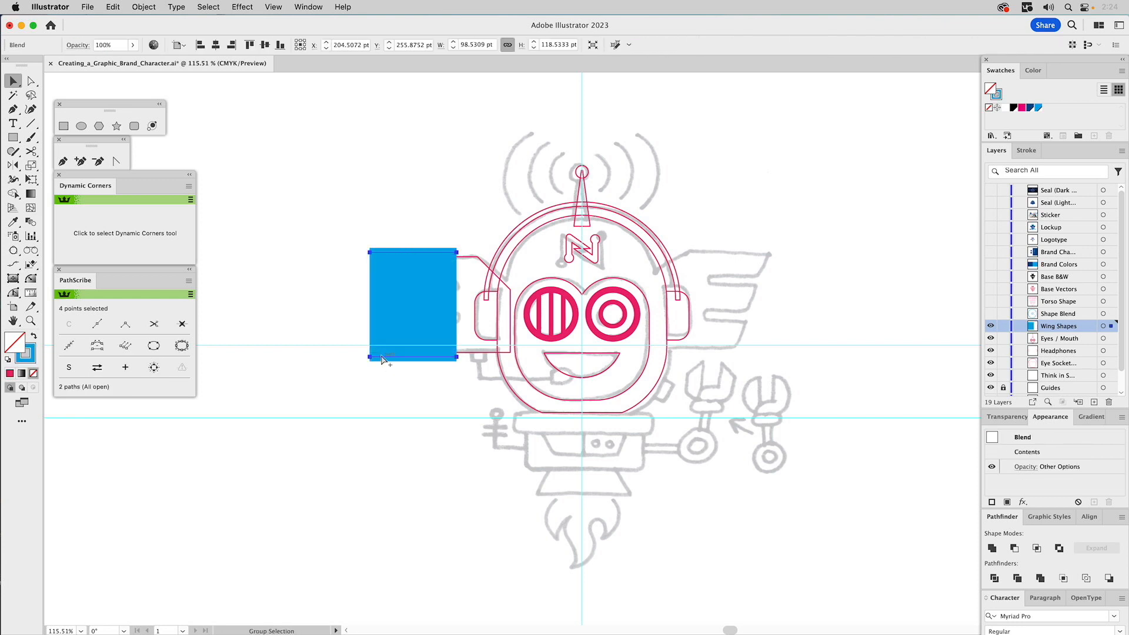
pyautogui.doubleClick(32, 225)
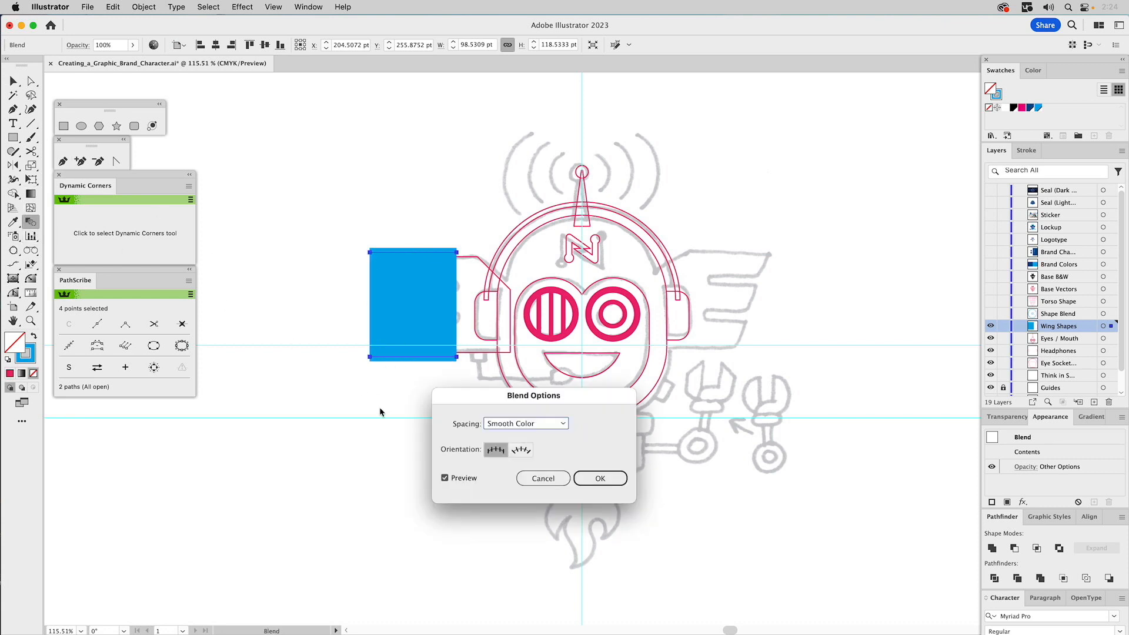
pyautogui.click(520, 425)
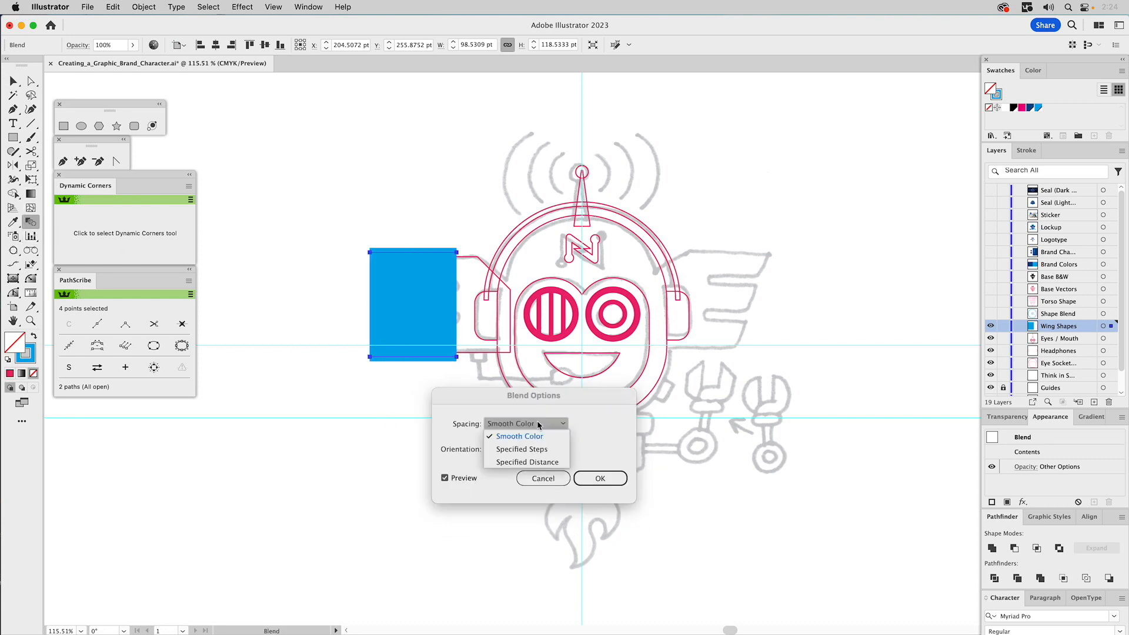
pyautogui.click(530, 449)
pyautogui.write('11')
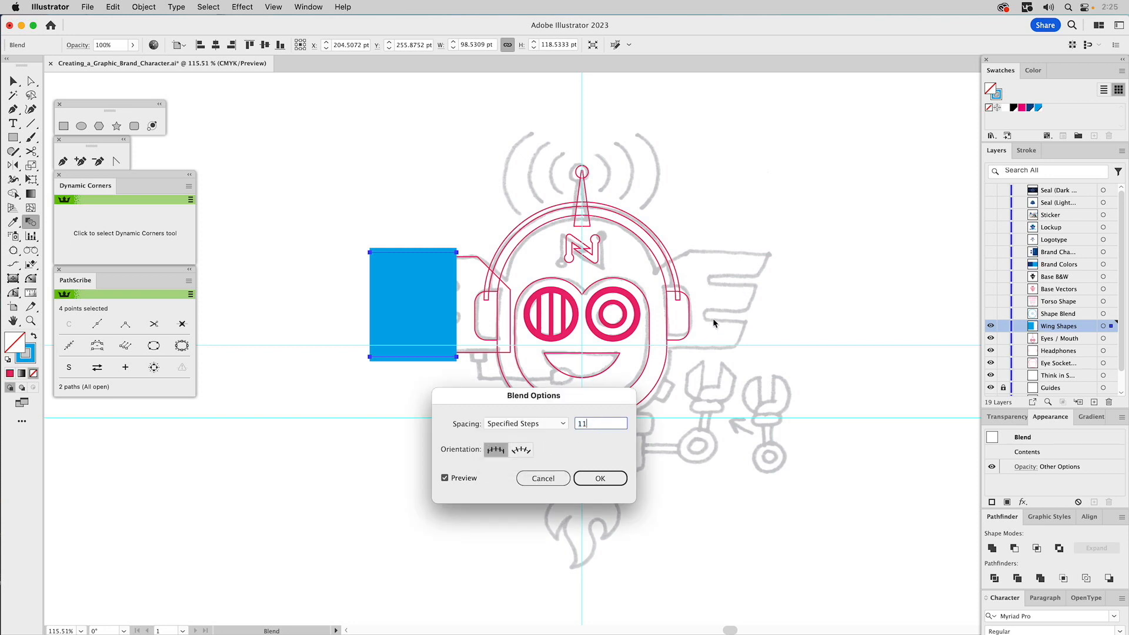
pyautogui.moveTo(590, 422); pyautogui.dragTo(570, 421)
pyautogui.write('2')
pyautogui.click(467, 478)
pyautogui.click(470, 477)
pyautogui.click(599, 477)
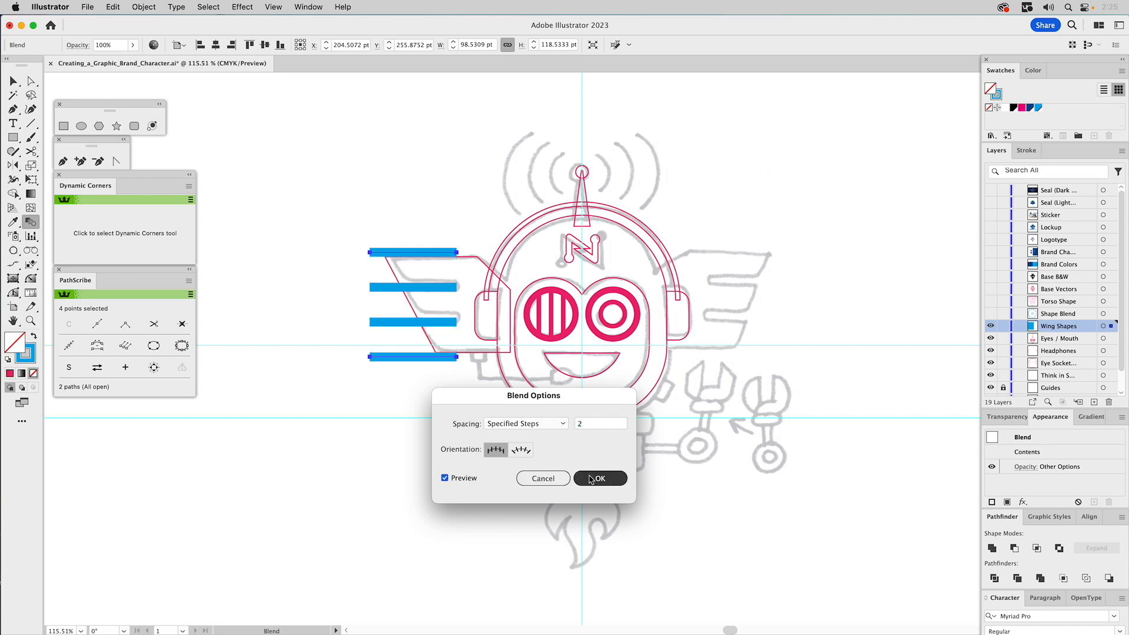
# - Expand the bar blend with Object, Fill and Stroke enabled, and ungroup the resulting bars
pyautogui.click(133, 6)
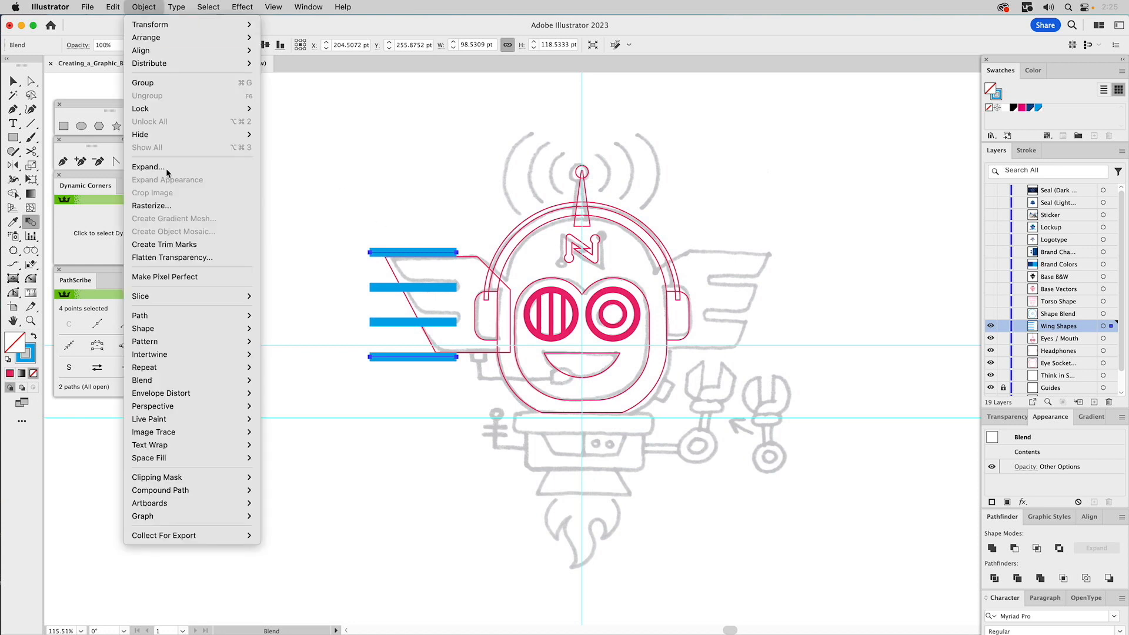
pyautogui.click(168, 167)
pyautogui.click(629, 394)
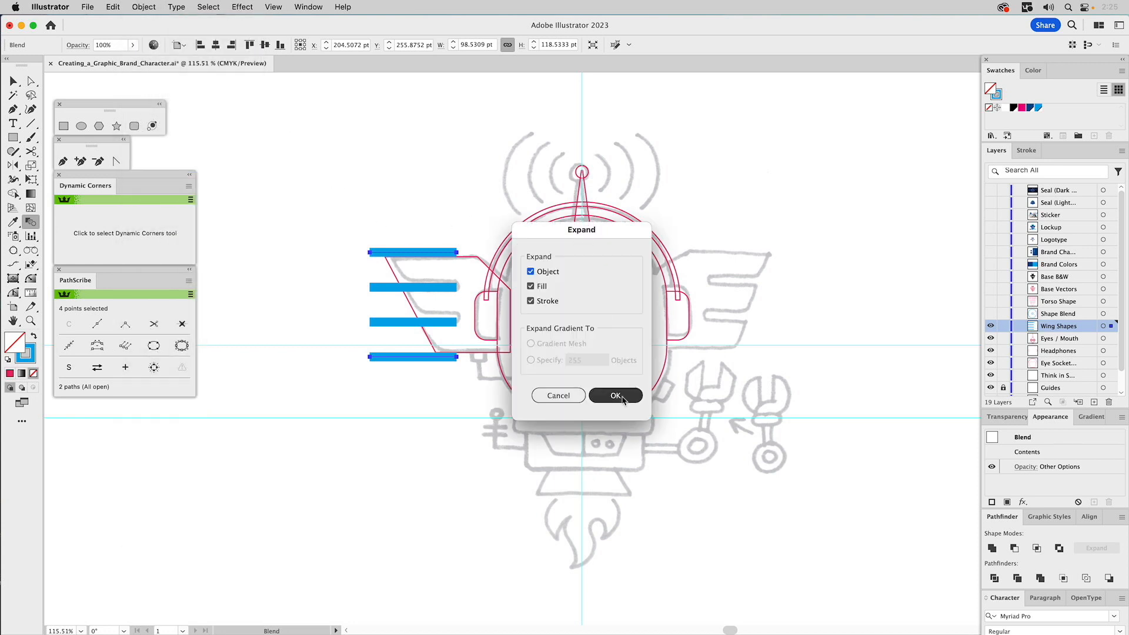
pyautogui.press('super+shift+g')
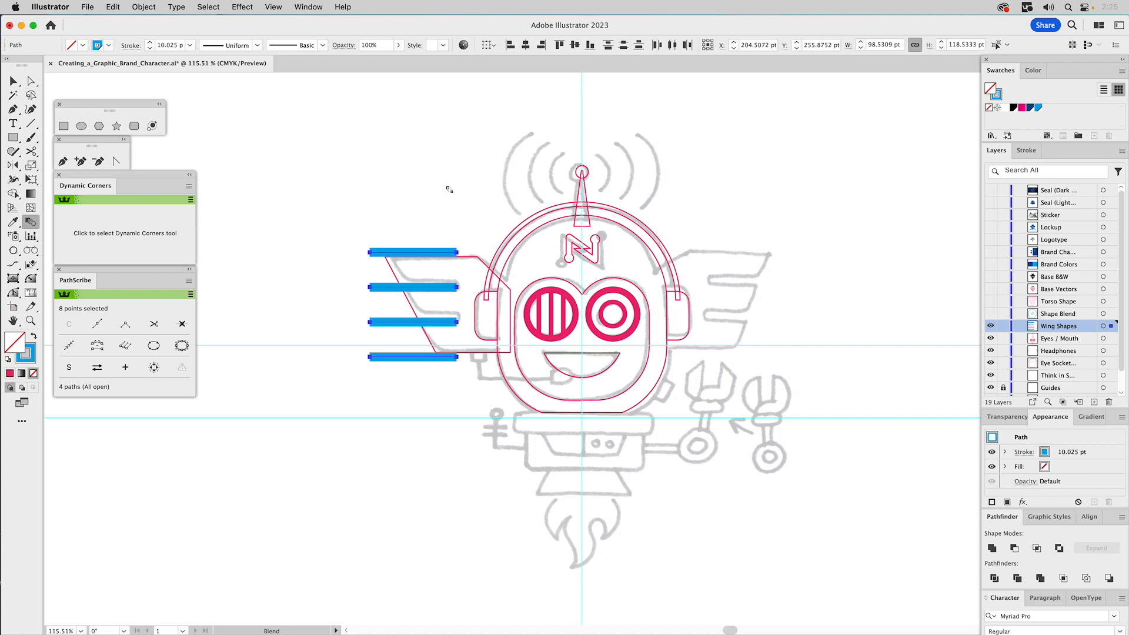
# - Delete the uppermost and lowermost blue bars, keeping the two middle bars across the left wing
pyautogui.press('v')
pyautogui.click(376, 252)
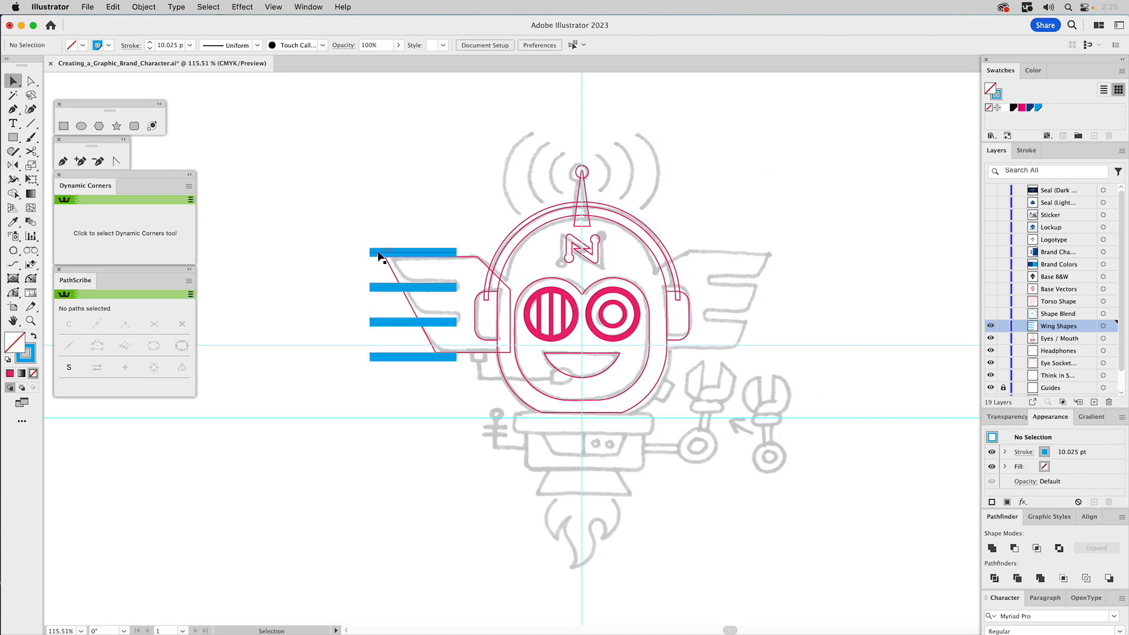
pyautogui.keyDown('shift'); pyautogui.click(391, 357); pyautogui.keyUp('shift')
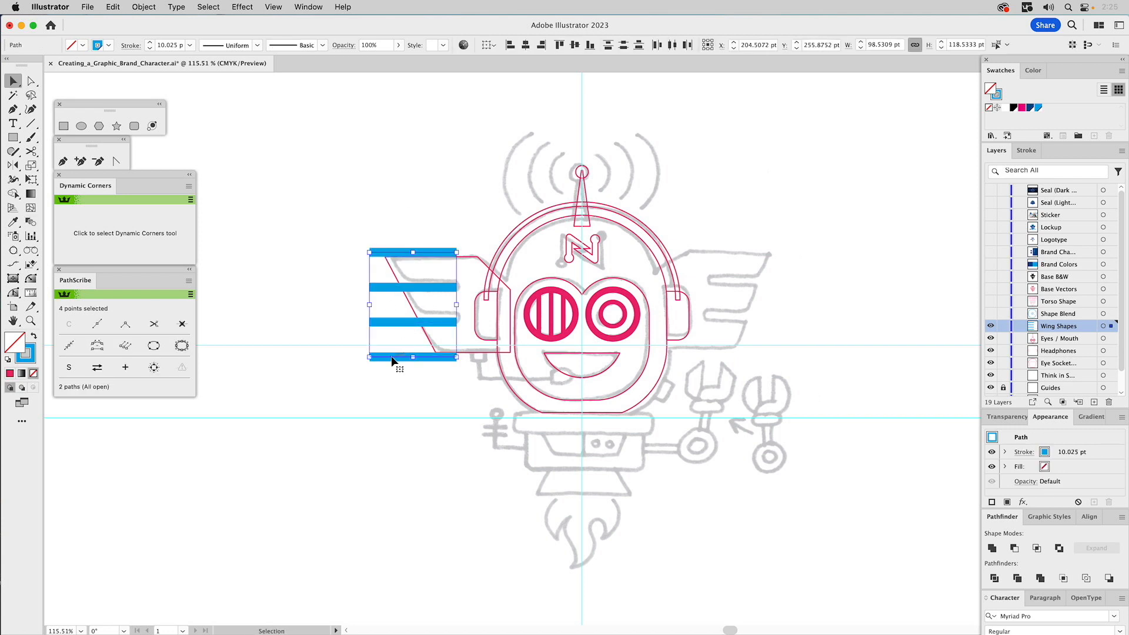
pyautogui.press('Delete')
# - Apply round caps to the strokes of the two remaining blue bars
pyautogui.moveTo(435, 276); pyautogui.dragTo(446, 326)
pyautogui.click(1027, 152)
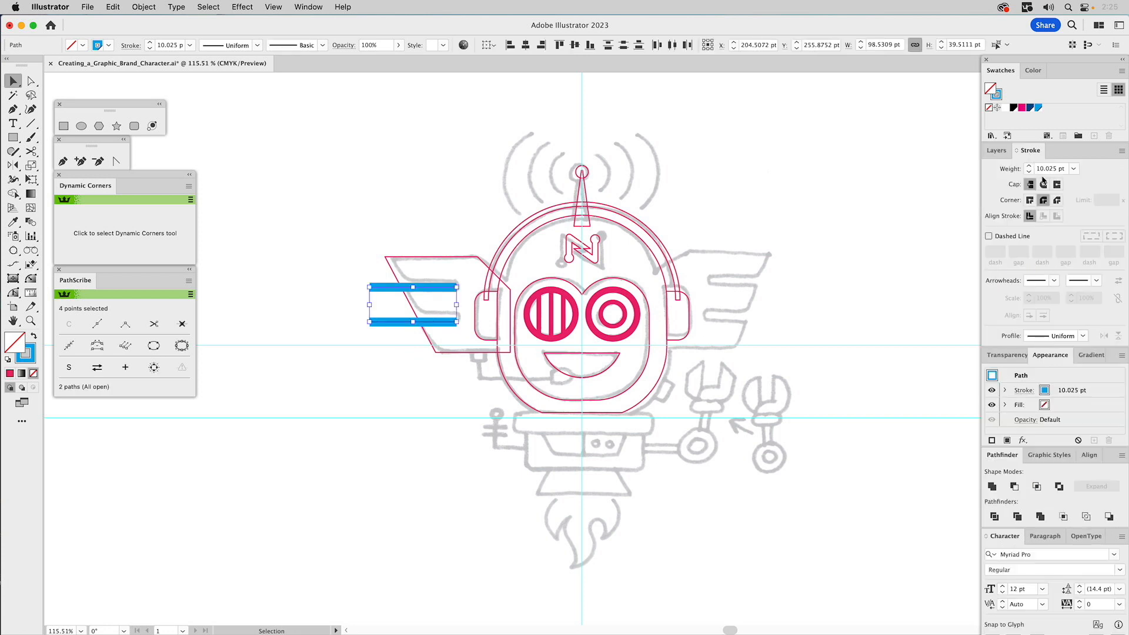
pyautogui.click(1043, 185)
pyautogui.click(717, 300)
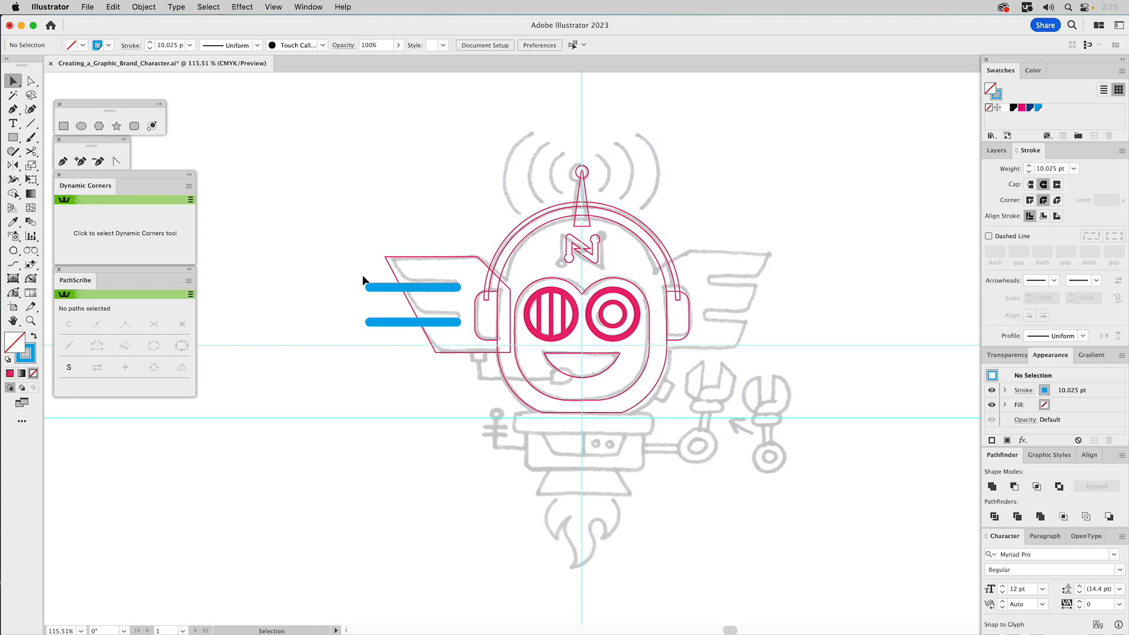
# - Convert the strokes of the two round-capped blue bars across the left wing into outlined shapes
pyautogui.moveTo(382, 336); pyautogui.dragTo(383, 327)
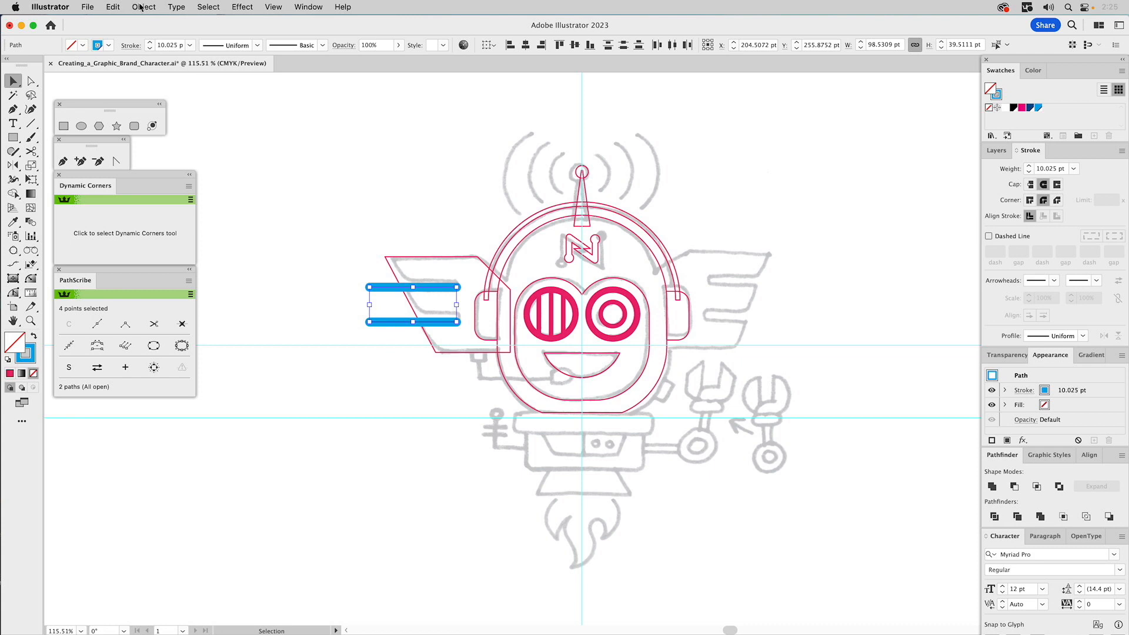
pyautogui.click(143, 7)
pyautogui.moveTo(162, 316)
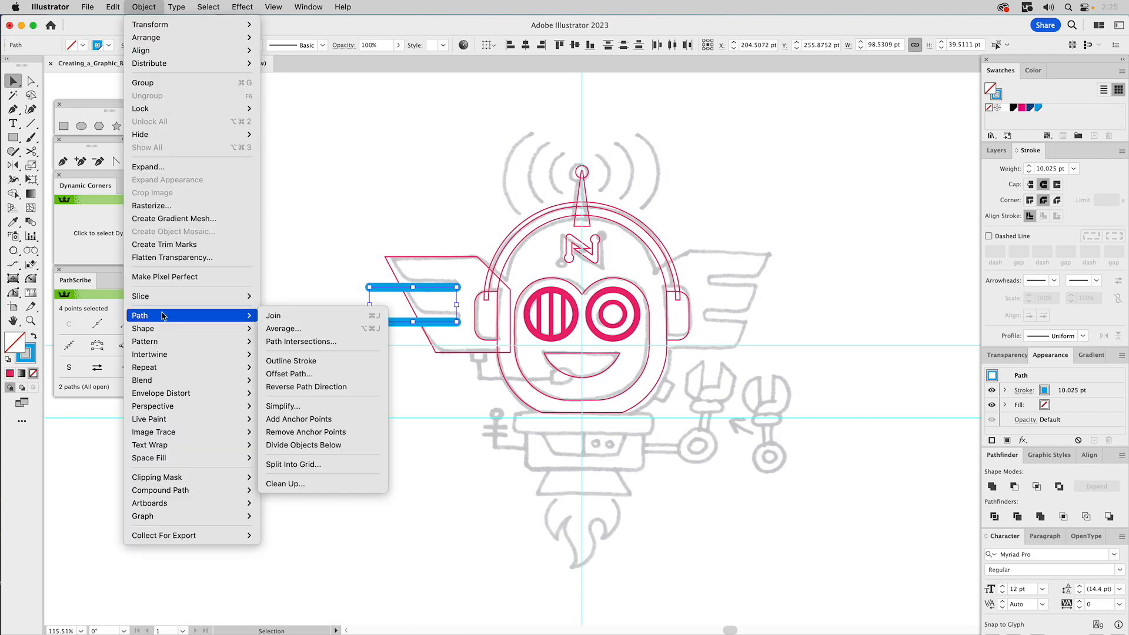
pyautogui.click(293, 361)
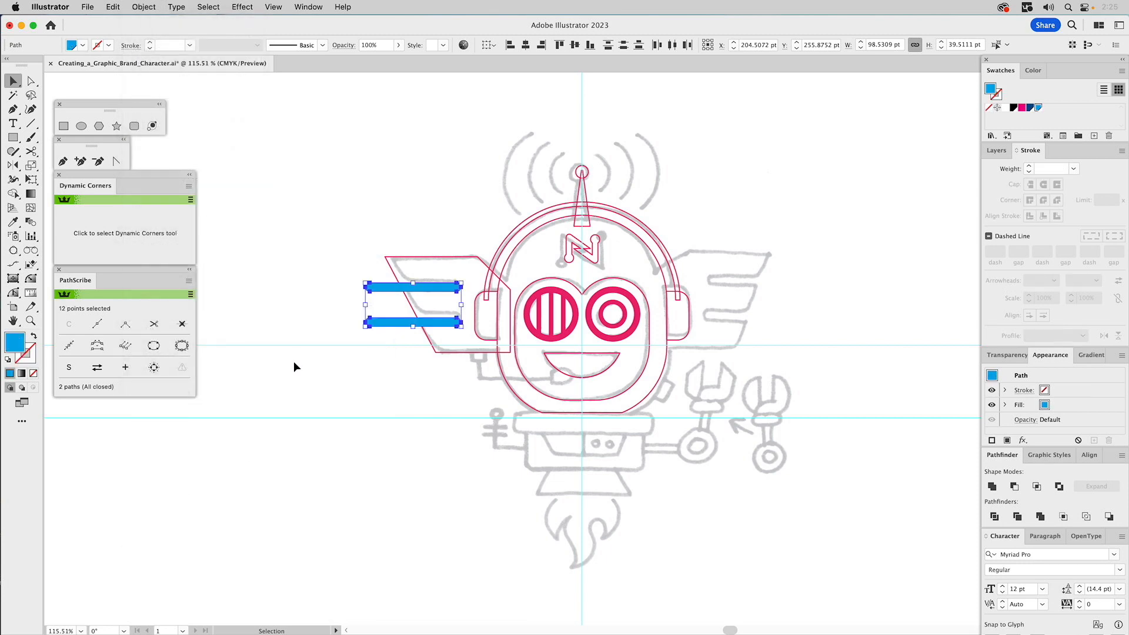
# - Sample the left wing's appearance onto the outlined bars so they take its 1 pt magenta stroke without fill
pyautogui.press('i')
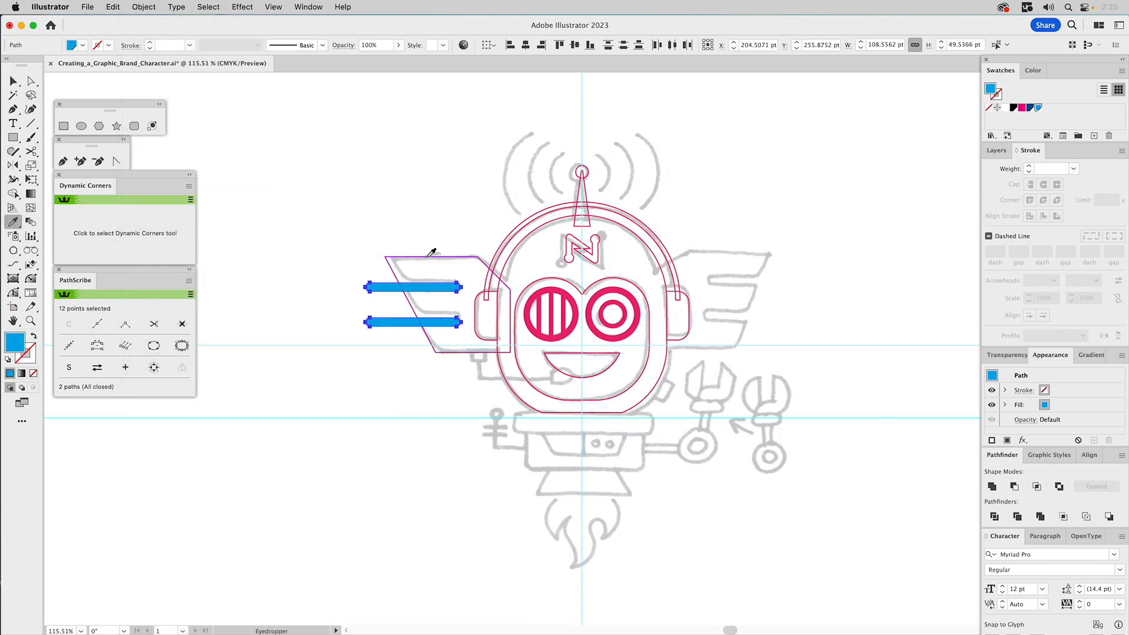
pyautogui.click(429, 257)
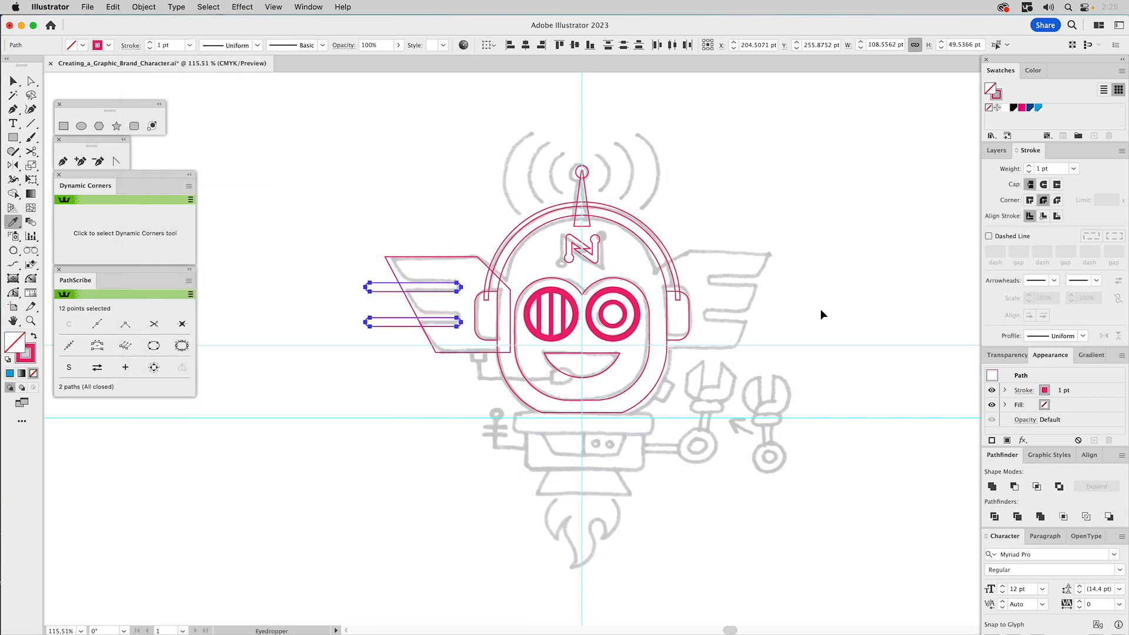
pyautogui.press('v')
# - Unite the two bars into one blue-filled shape and subtract it from the left wing with Minus Front
pyautogui.click(993, 488)
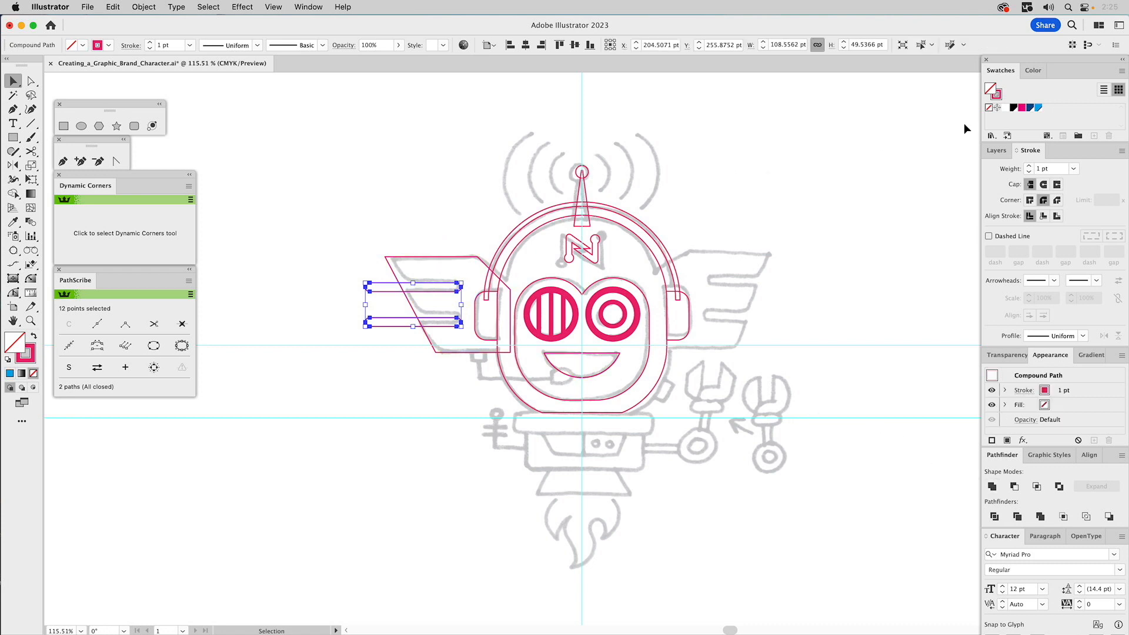
pyautogui.click(1038, 108)
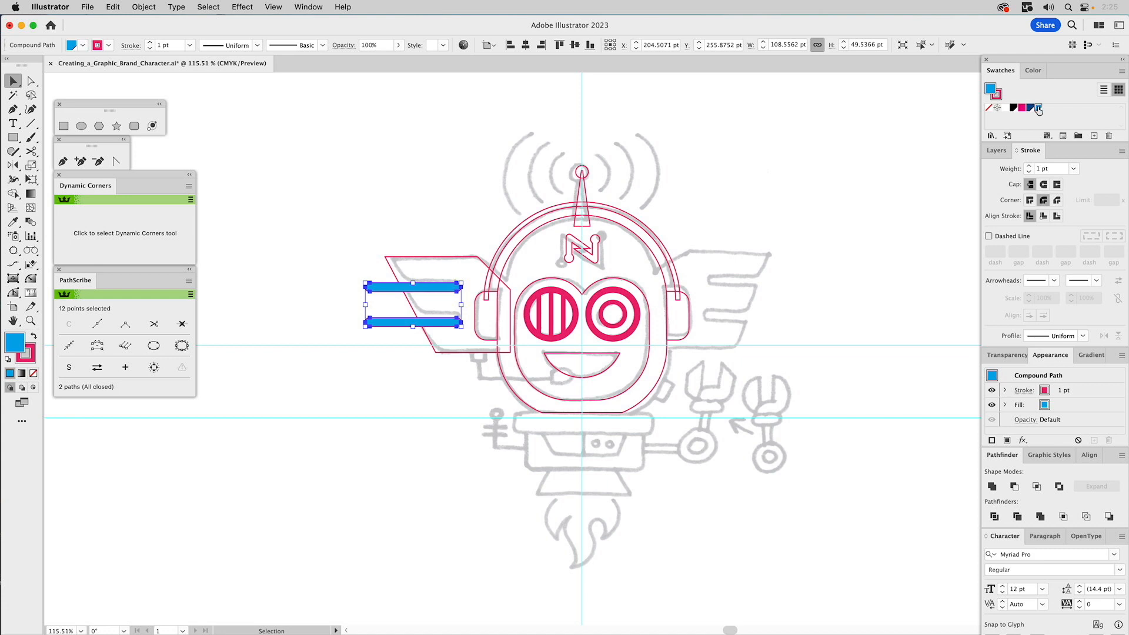
pyautogui.keyDown('shift'); pyautogui.click(430, 265); pyautogui.keyUp('shift')
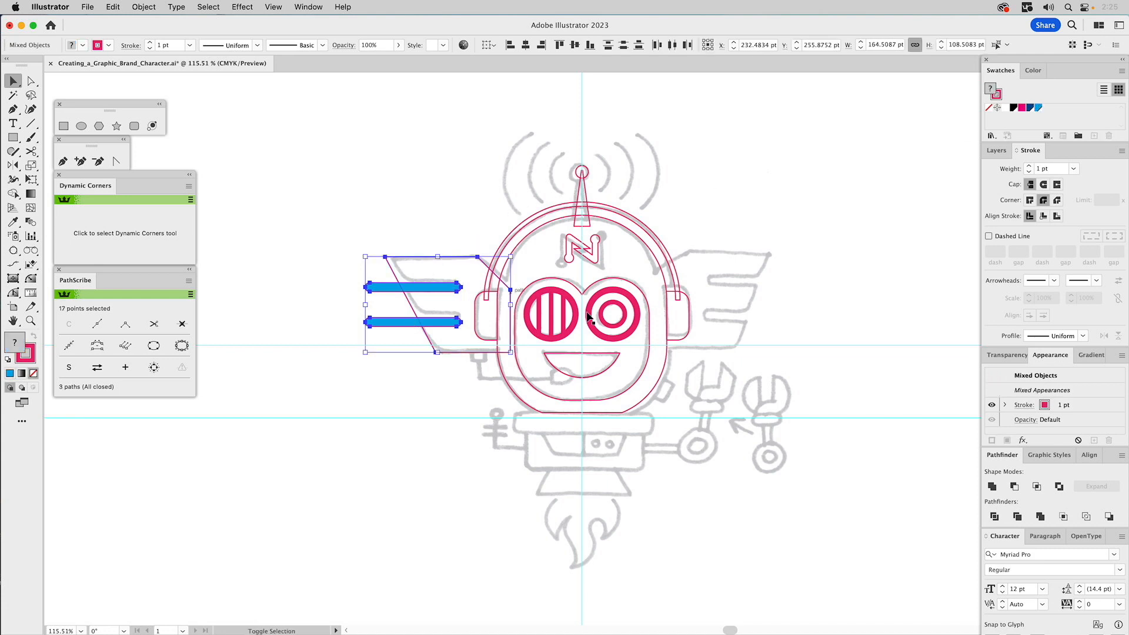
pyautogui.click(1014, 486)
pyautogui.click(435, 203)
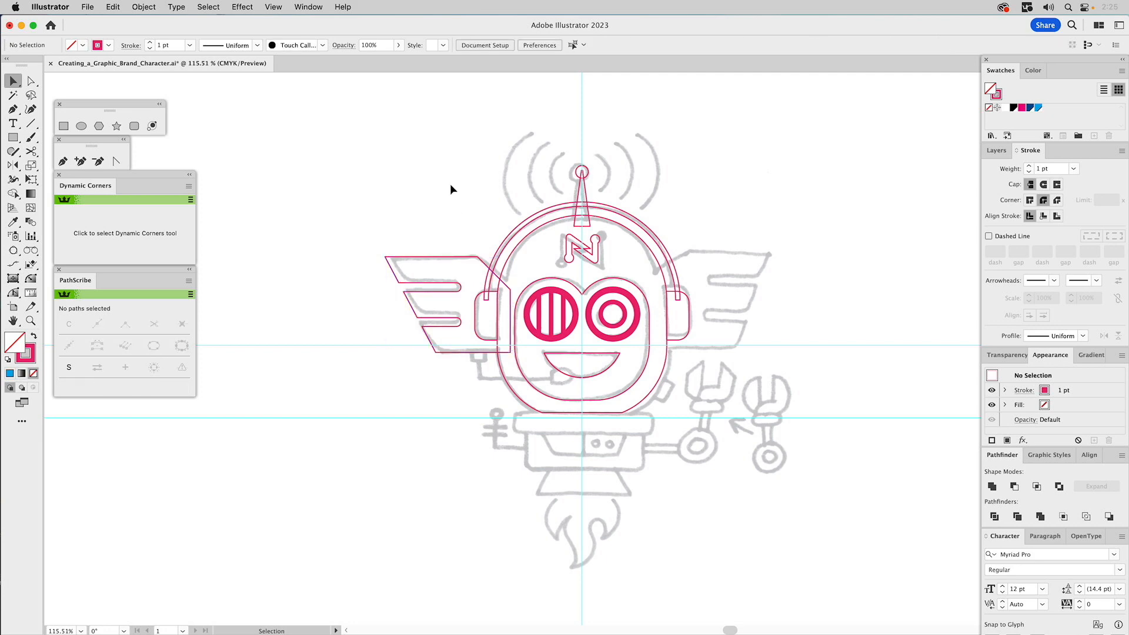
# - Slightly round the three pointed feather tips along the left wing's outer edge together
pyautogui.press('z')
pyautogui.moveTo(359, 222); pyautogui.dragTo(614, 437)
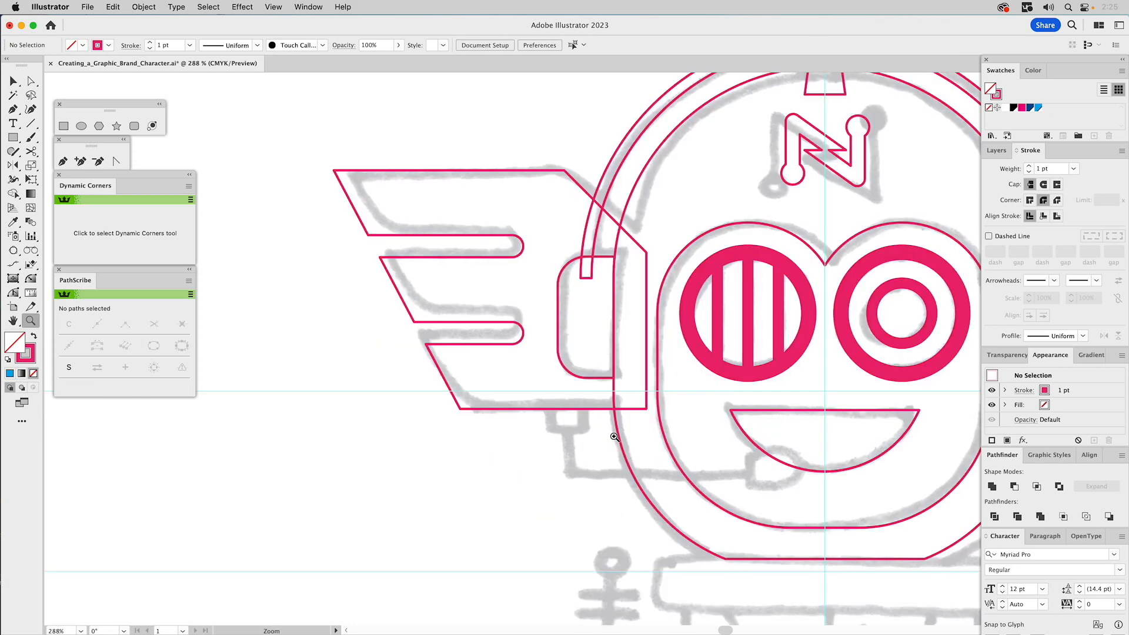
pyautogui.press('a')
pyautogui.moveTo(347, 167); pyautogui.dragTo(322, 182)
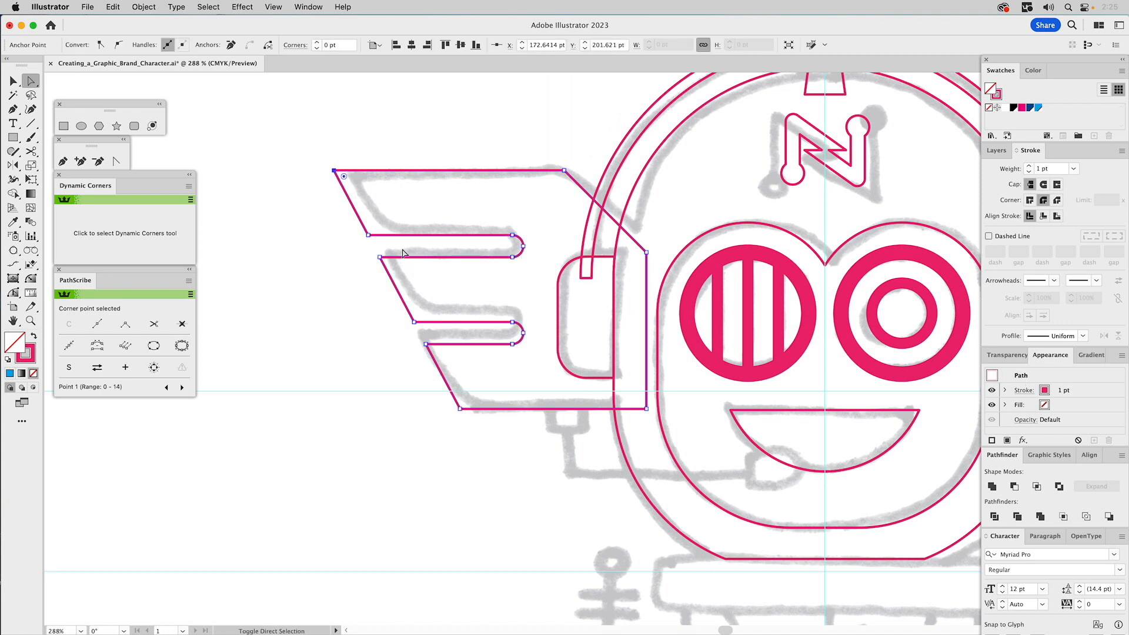
pyautogui.moveTo(400, 248); pyautogui.dragTo(367, 278)
pyautogui.moveTo(436, 334); pyautogui.dragTo(409, 361)
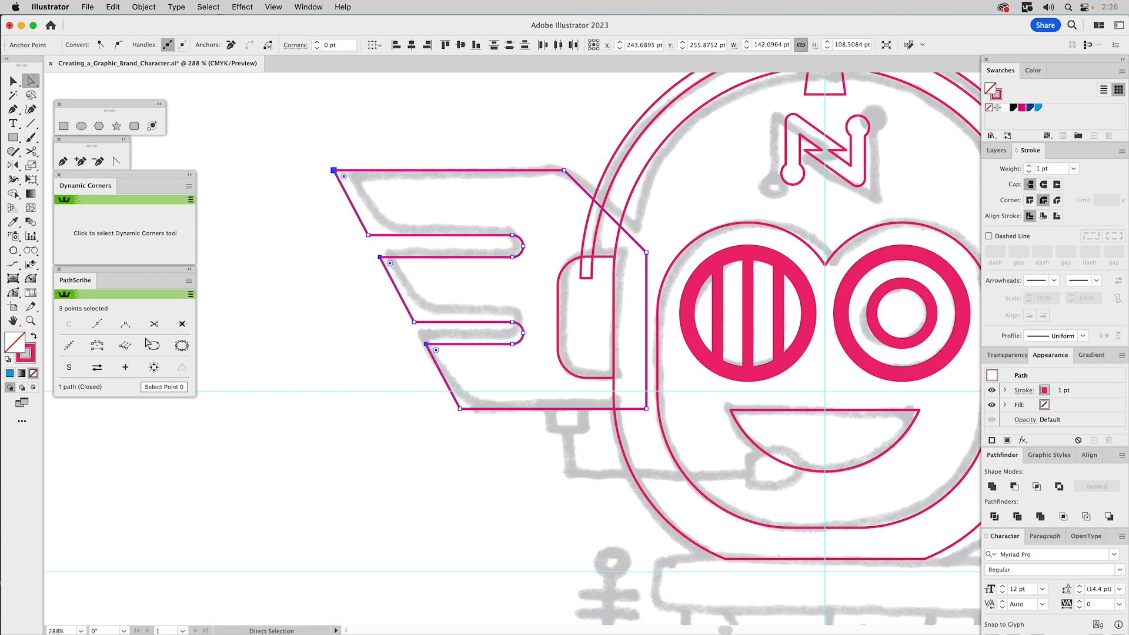
pyautogui.moveTo(344, 177); pyautogui.dragTo(328, 192)
pyautogui.press('v')
pyautogui.click(309, 200)
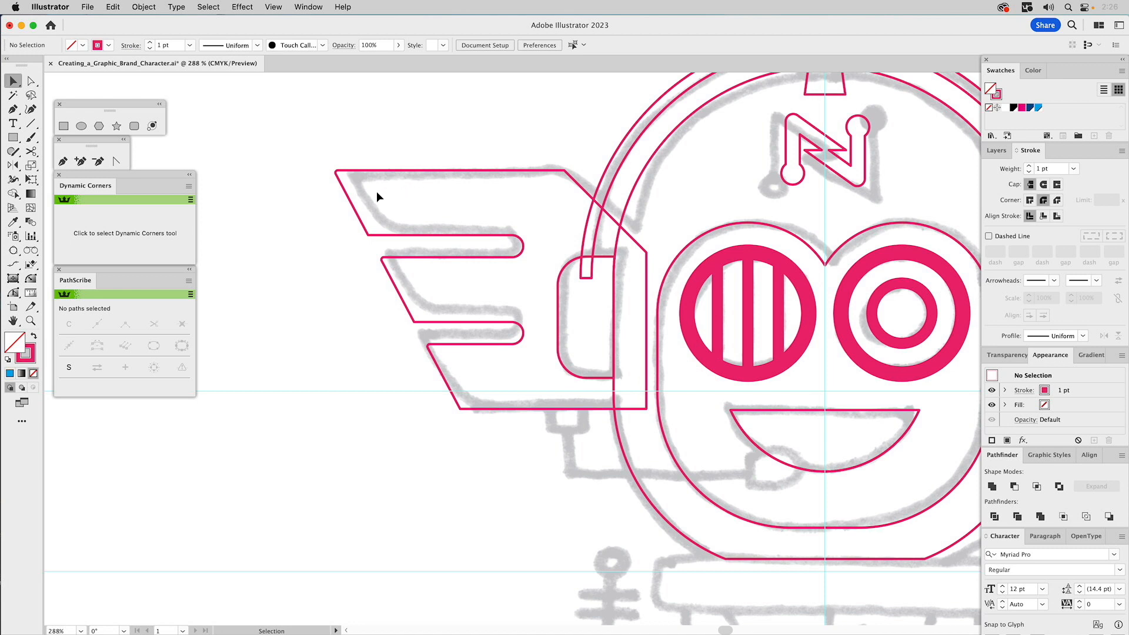
# - Round the lower outer corners of the three left-wing feathers with Dynamic Corners at a true radius of about 20.55 pt
pyautogui.click(31, 278)
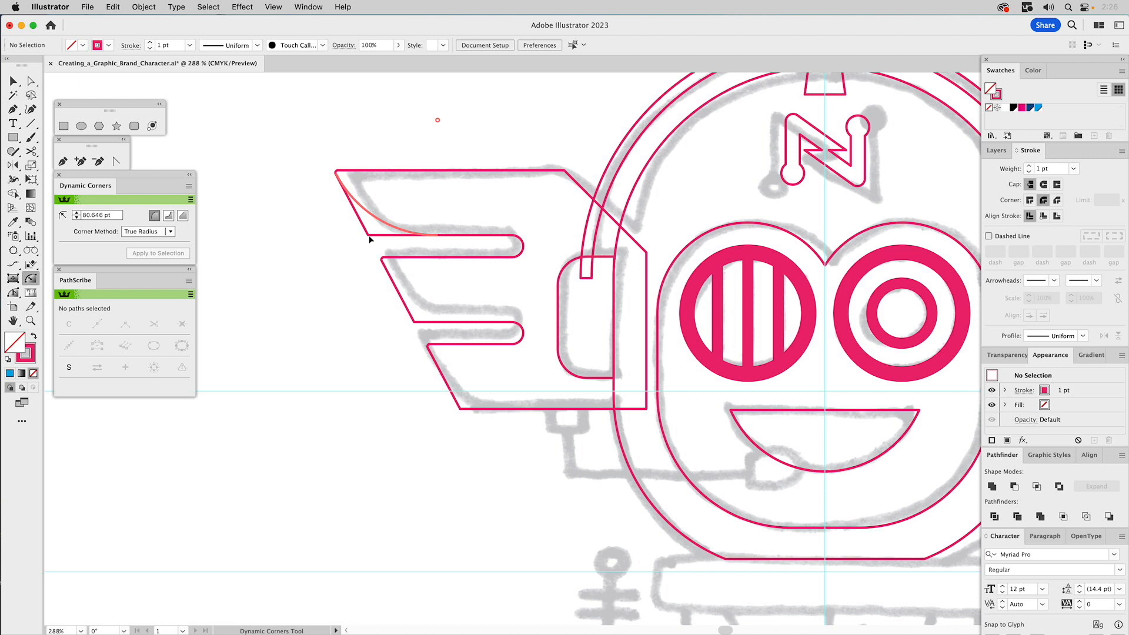
pyautogui.moveTo(369, 235); pyautogui.dragTo(404, 195)
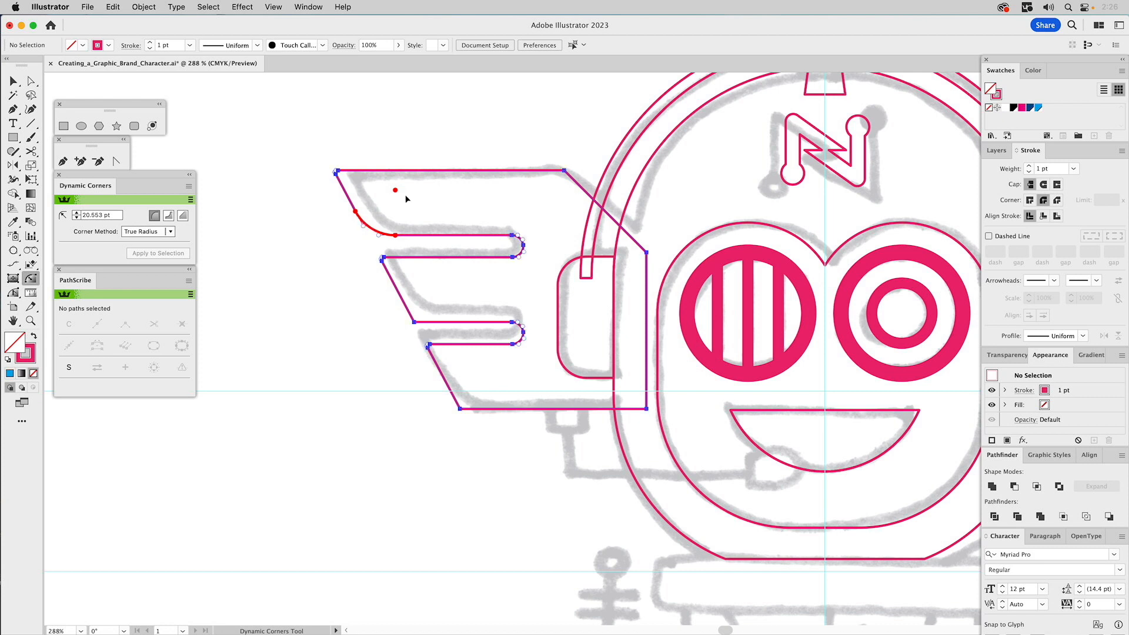
pyautogui.click(415, 323)
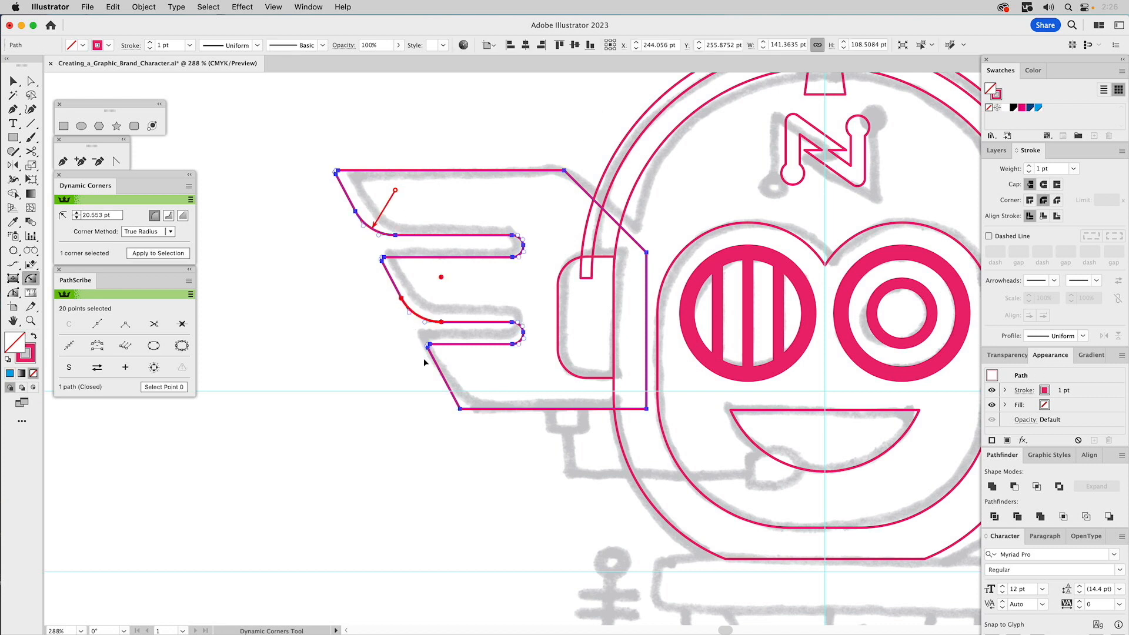
pyautogui.click(461, 410)
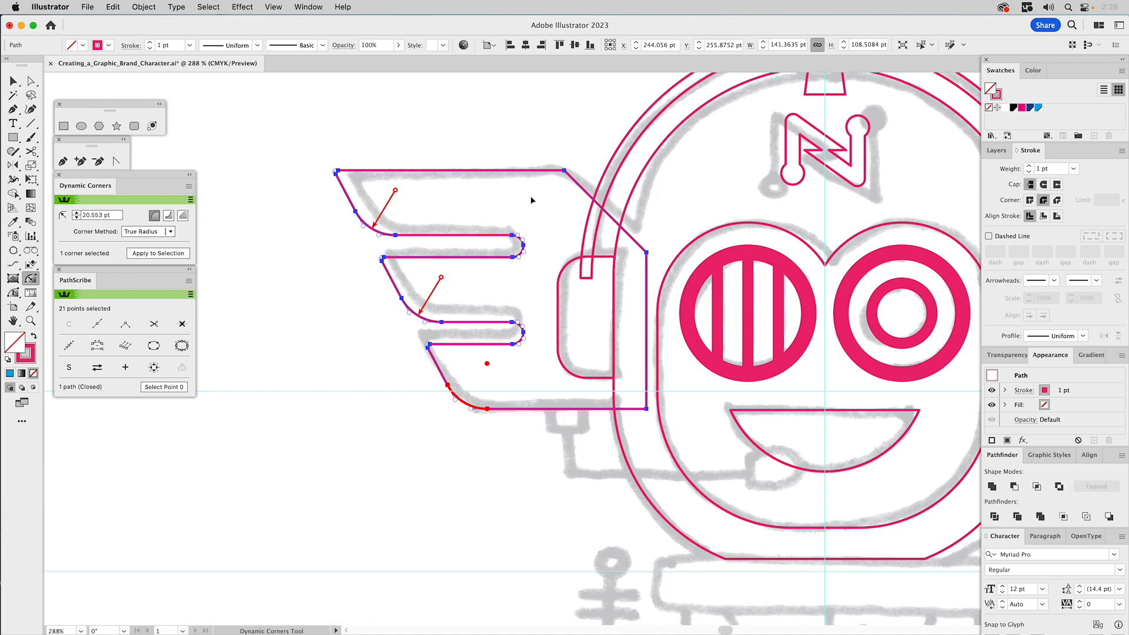
# - Round the left wing's upper corner, where its top edge turns down toward the head, with Dynamic Corners
pyautogui.moveTo(561, 174); pyautogui.dragTo(551, 206)
pyautogui.press('v')
pyautogui.click(553, 119)
# - Reflect a copy of the left wing across the vertical centre guide to form the right wing
pyautogui.moveTo(556, 122); pyautogui.dragTo(388, 200)
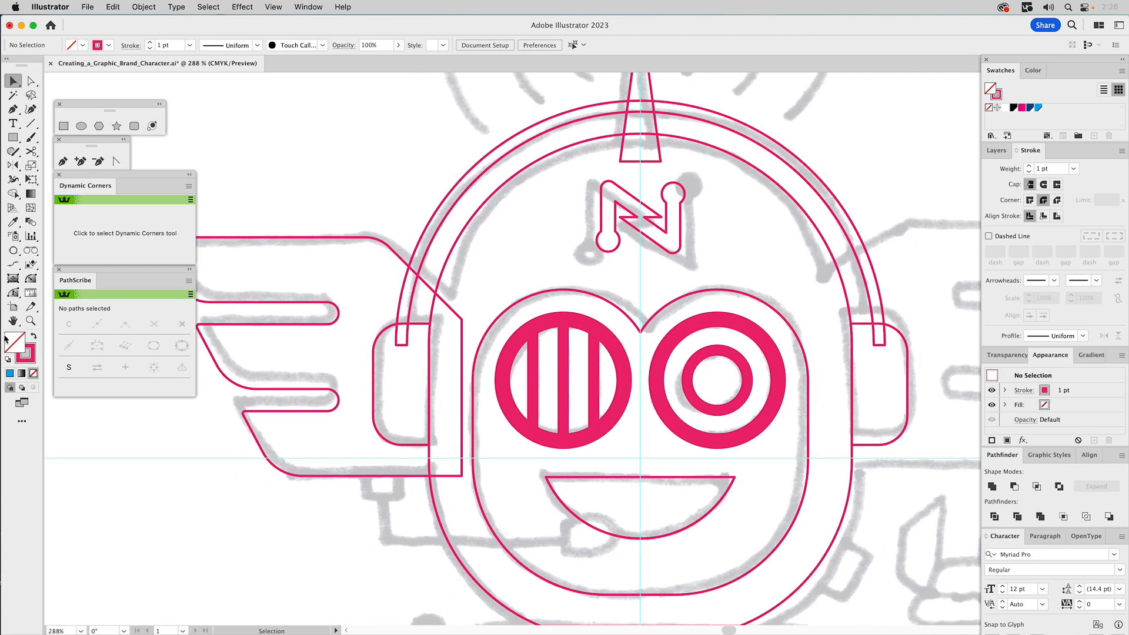
pyautogui.click(30, 320)
pyautogui.keyDown('alt'); pyautogui.click(594, 357); pyautogui.keyUp('alt')
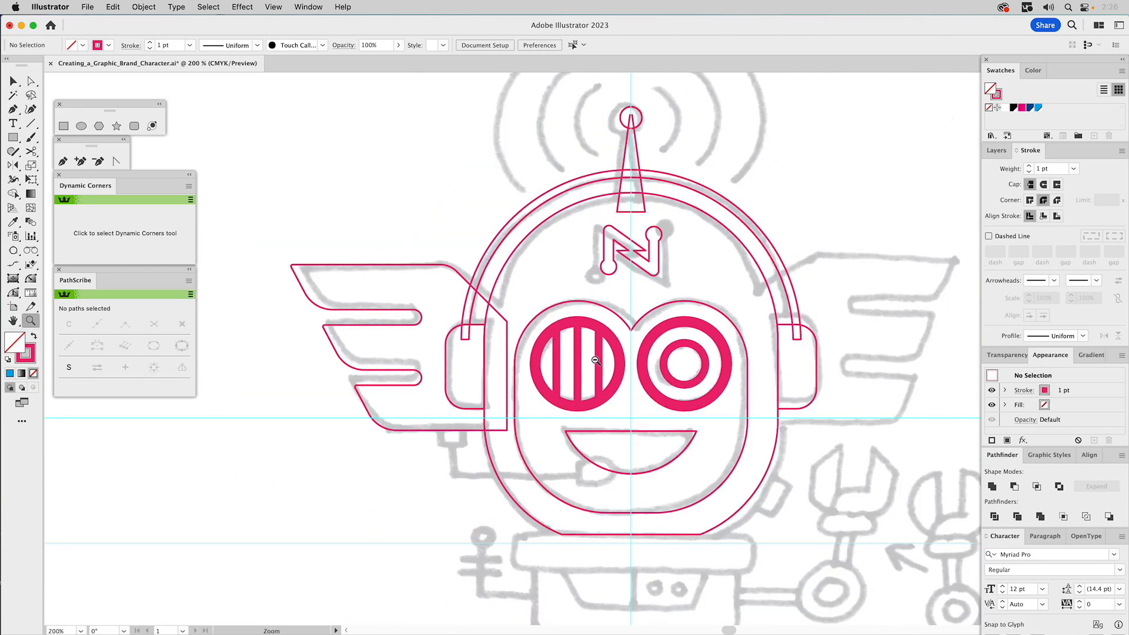
pyautogui.press('v')
pyautogui.click(440, 266)
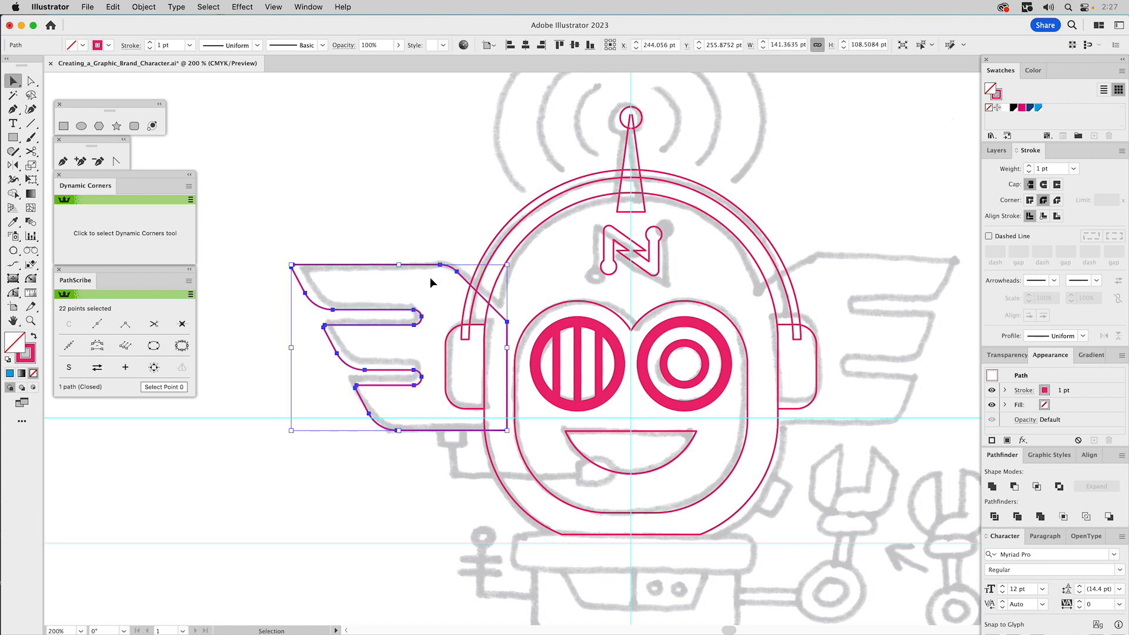
pyautogui.click(13, 165)
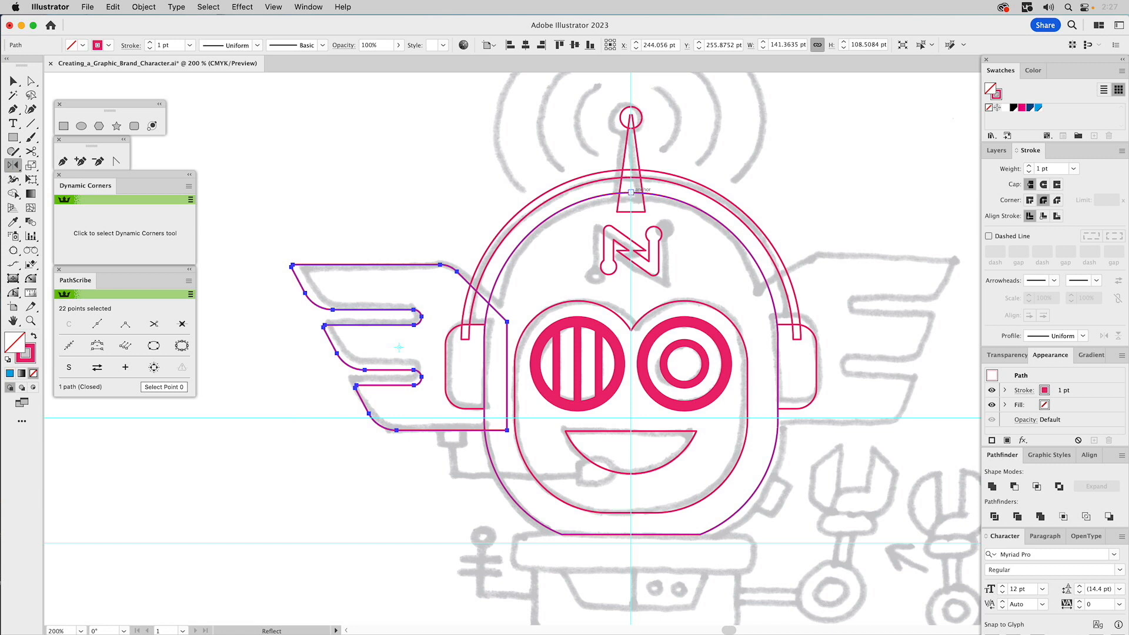
pyautogui.click(630, 193)
pyautogui.keyDown('alt'); pyautogui.keyDown('shift'); pyautogui.click(634, 251); pyautogui.keyUp('shift'); pyautogui.keyUp('alt')
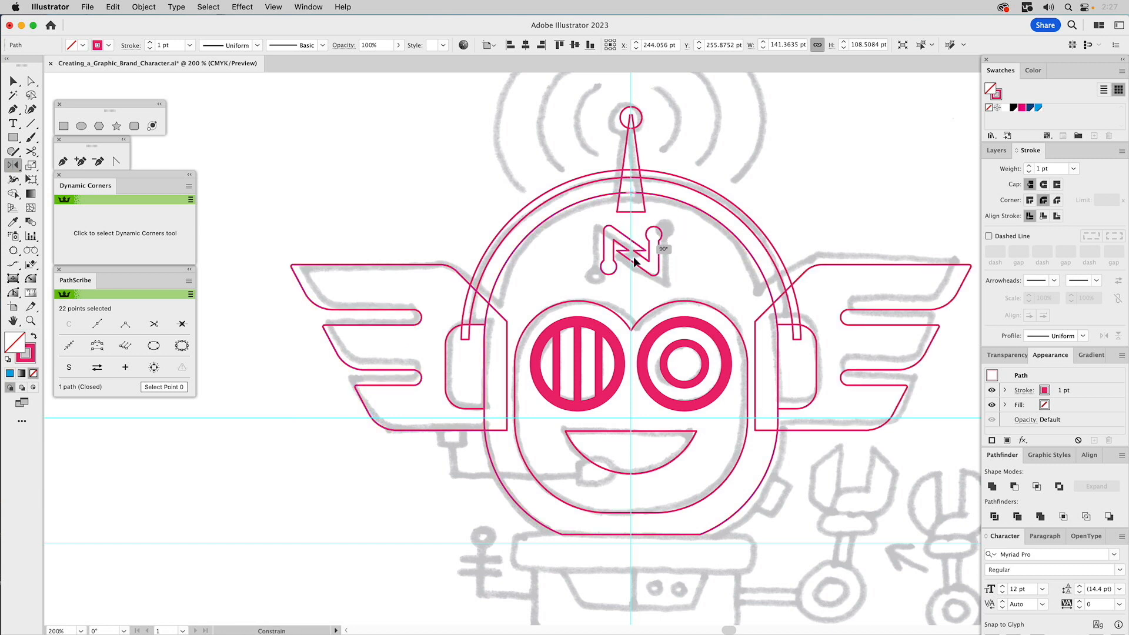
pyautogui.press('v')
pyautogui.click(792, 171)
# - Make the Shape Blend layer visible
pyautogui.press('super+0')
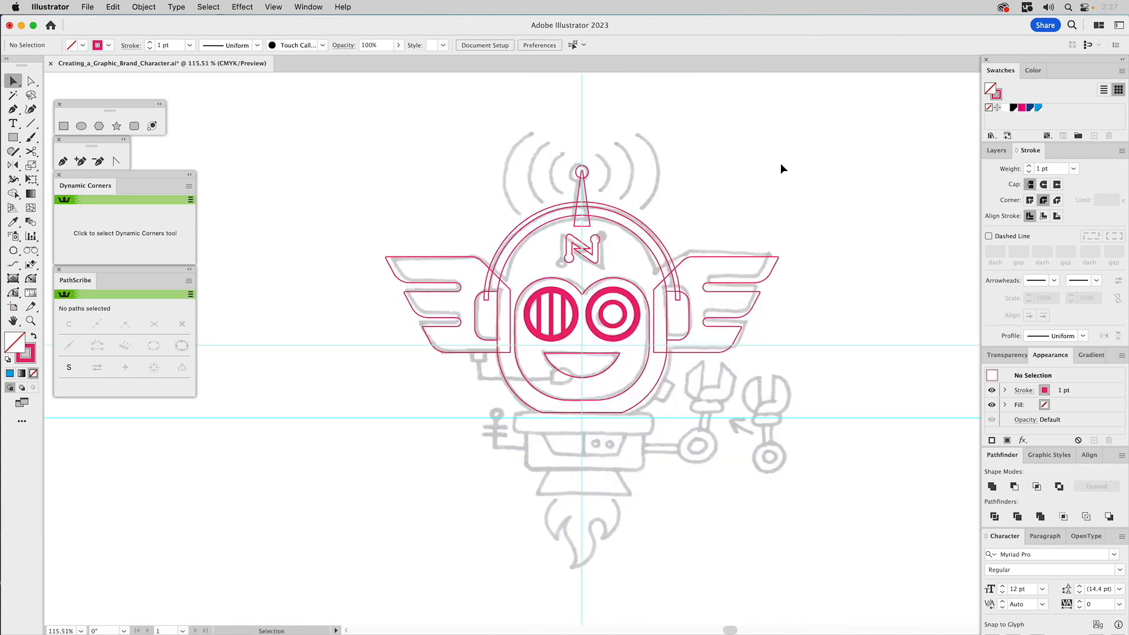
pyautogui.click(996, 150)
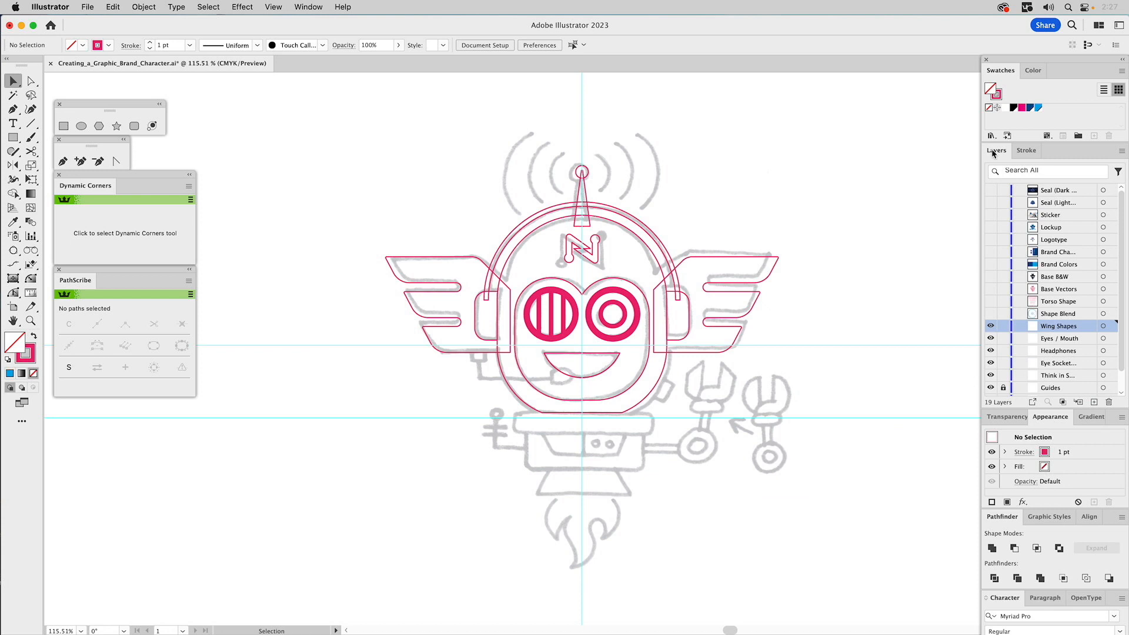
pyautogui.click(991, 314)
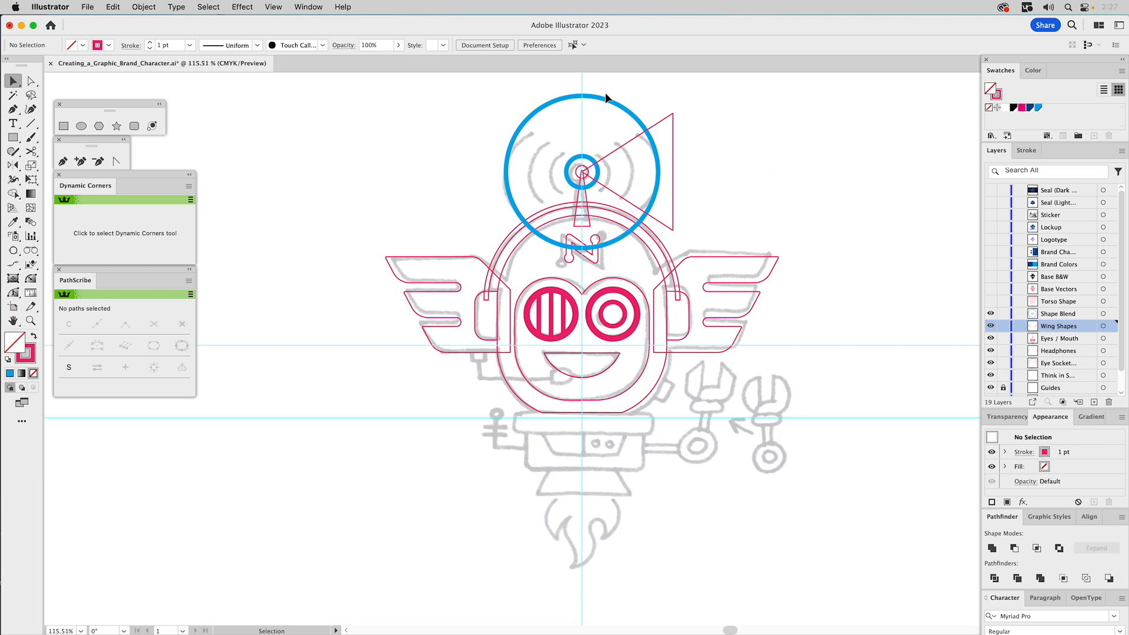
# - Blend the small and large blue circles around the antenna, with spacing set to 4 specified steps
pyautogui.click(576, 168)
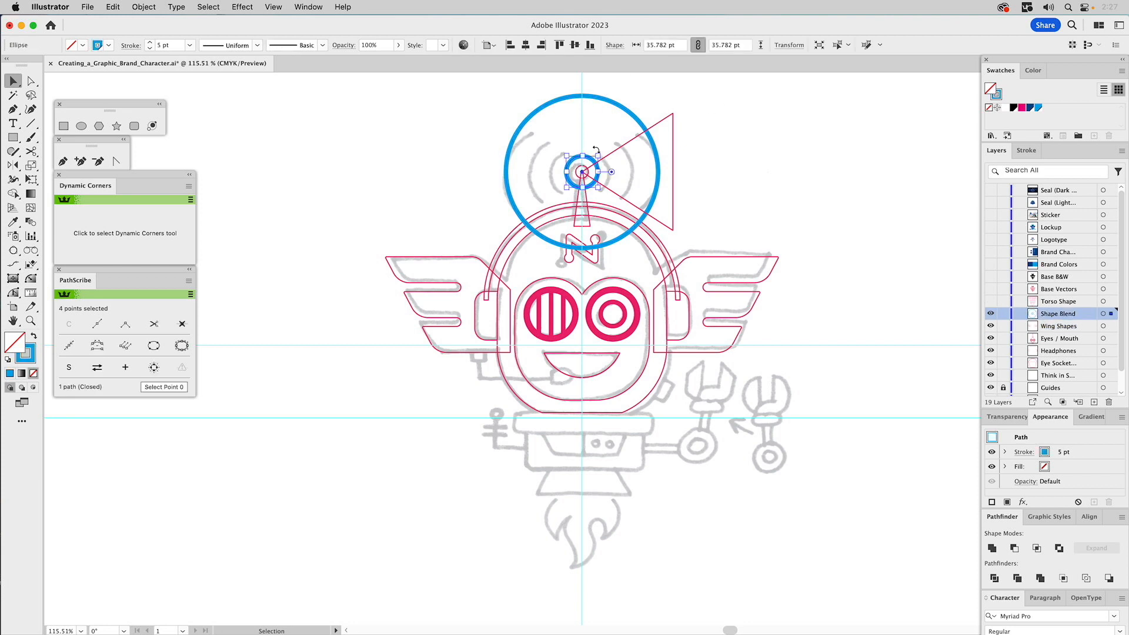
pyautogui.keyDown('shift'); pyautogui.click(628, 112); pyautogui.keyUp('shift')
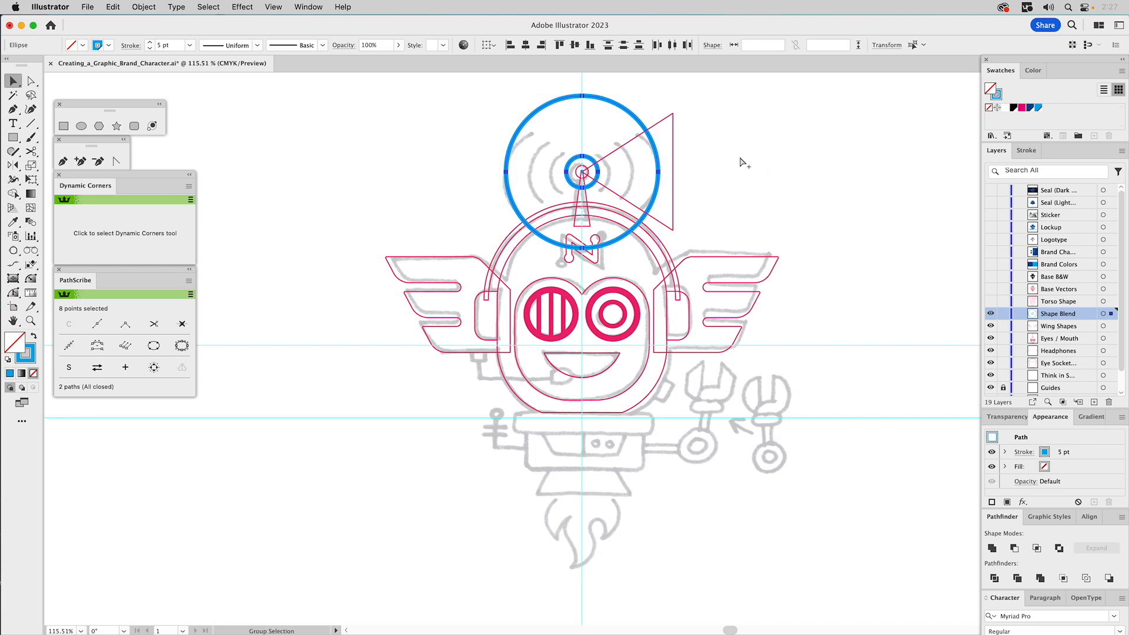
pyautogui.press('super+alt+b')
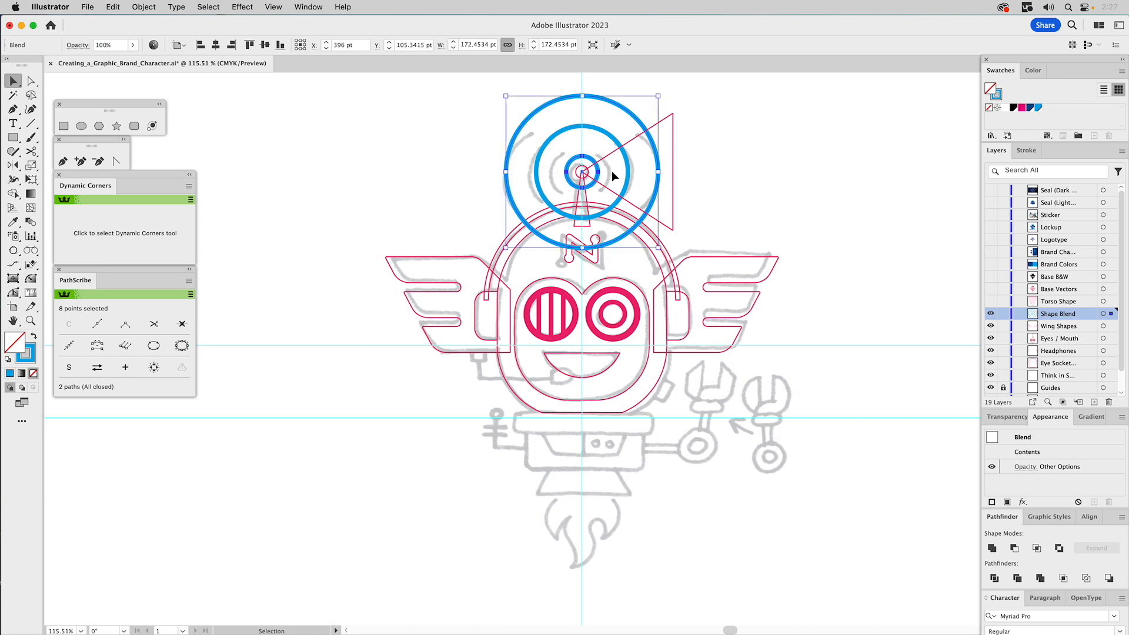
pyautogui.click(30, 223)
pyautogui.doubleClick(31, 224)
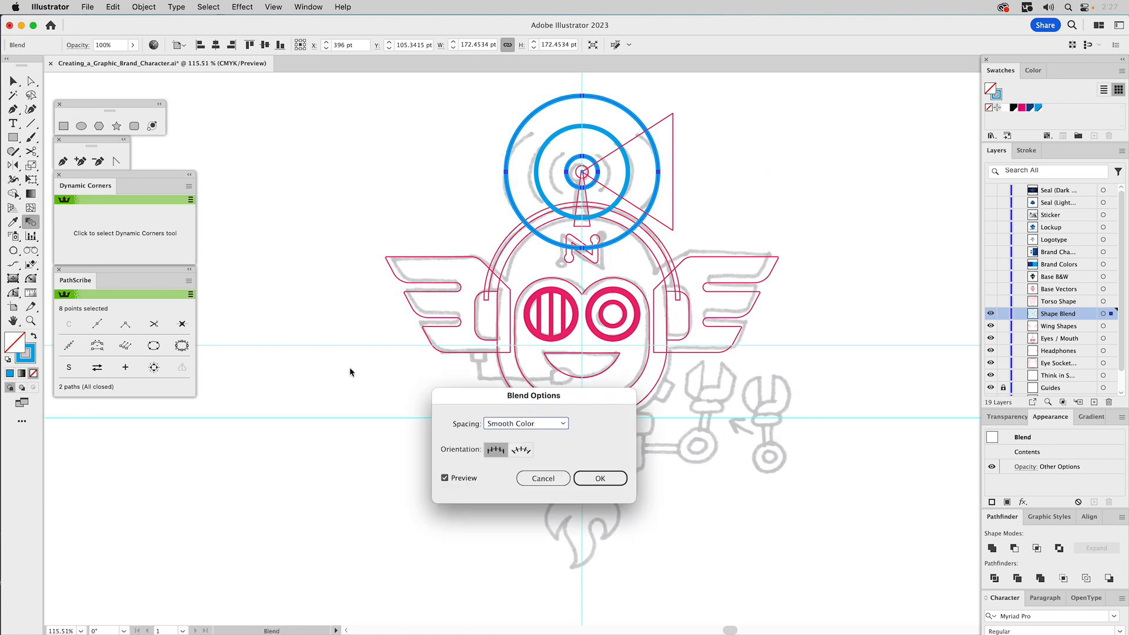
pyautogui.click(528, 424)
pyautogui.click(525, 452)
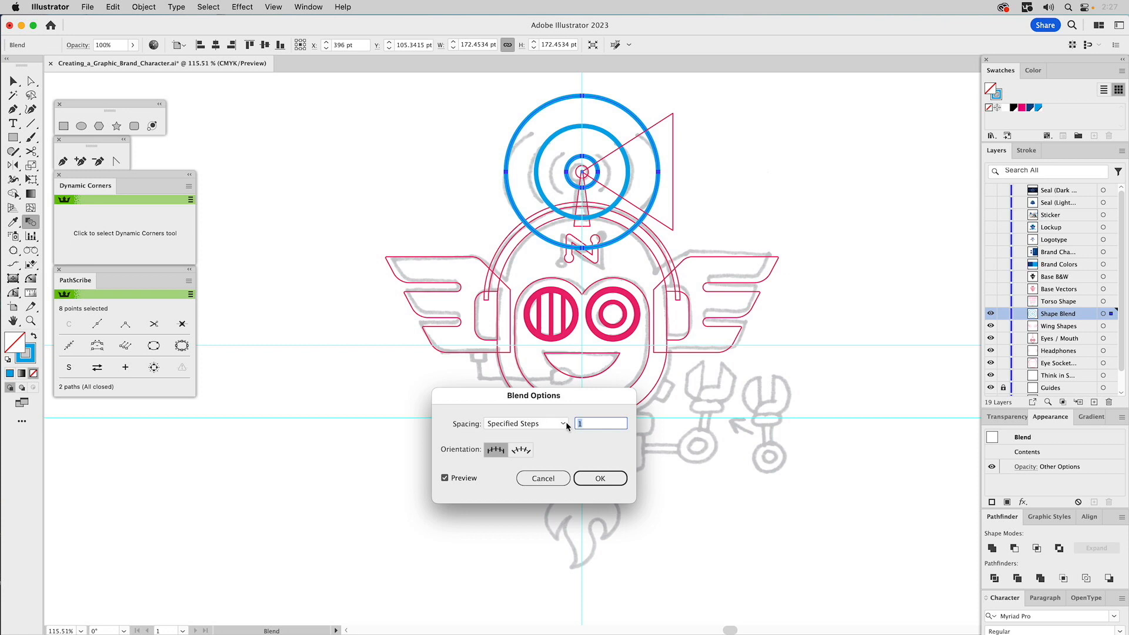
pyautogui.write('4')
pyautogui.click(600, 479)
# - Expand the circle blend with Object, Fill and Stroke enabled, and ungroup the resulting rings
pyautogui.click(152, 7)
pyautogui.click(158, 171)
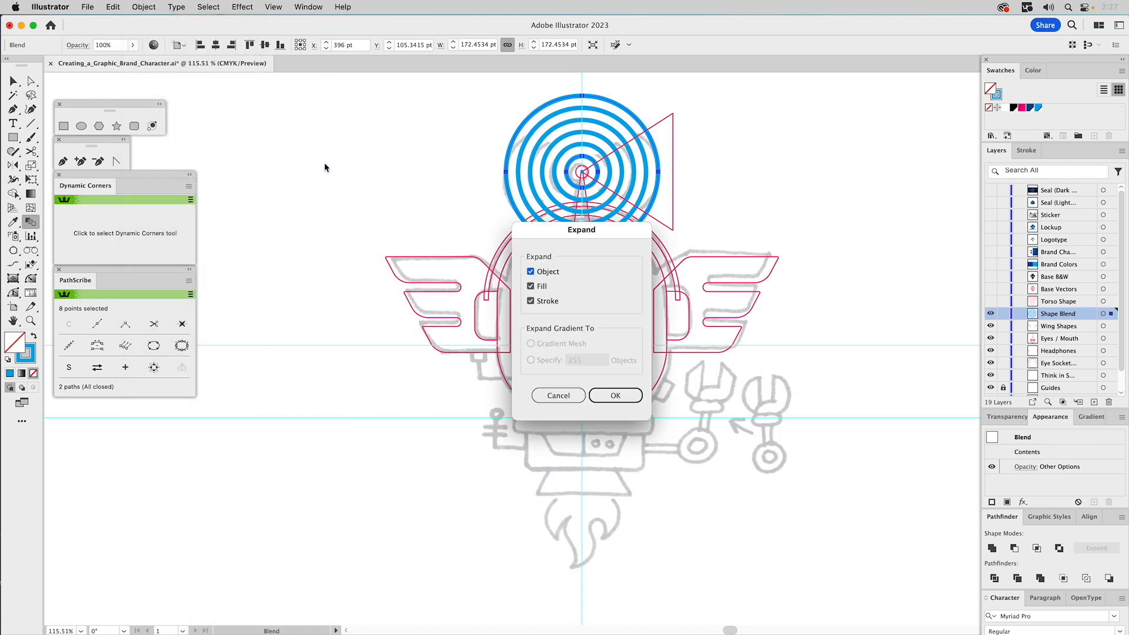
pyautogui.click(611, 396)
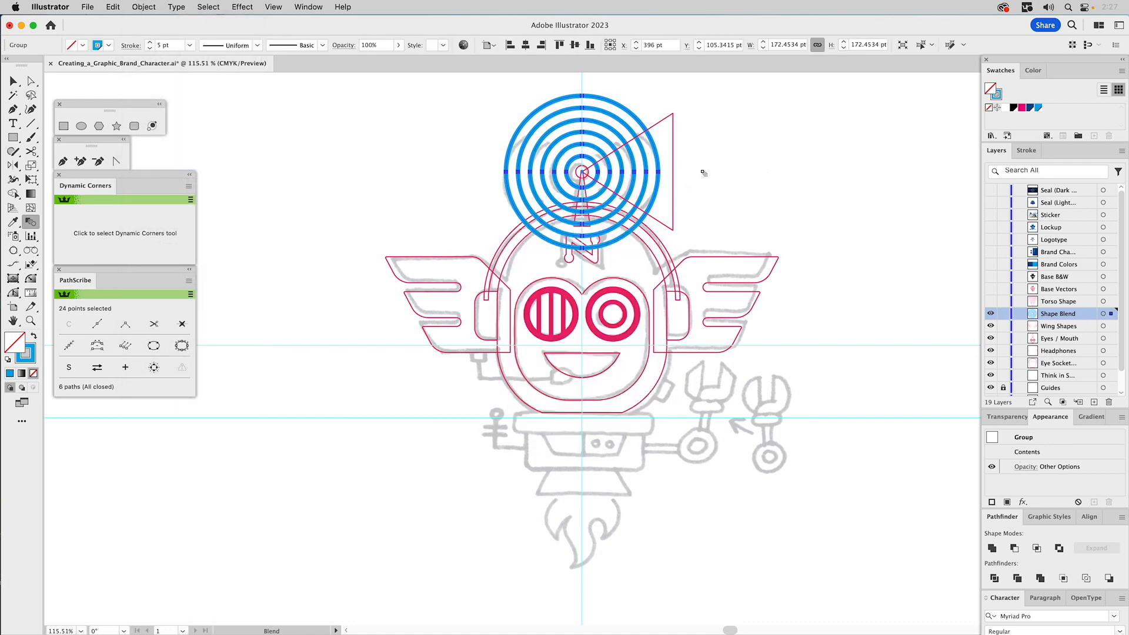
pyautogui.press('super+shift+g')
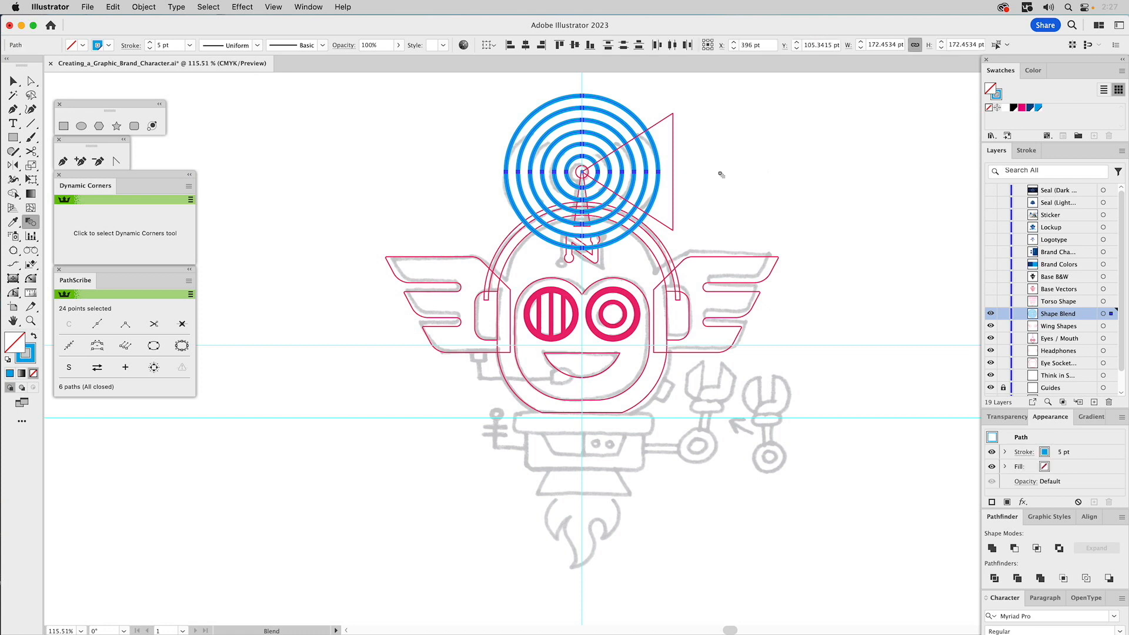
# - Convert the strokes of the concentric blue rings into outlined shapes
pyautogui.click(144, 7)
pyautogui.moveTo(205, 317)
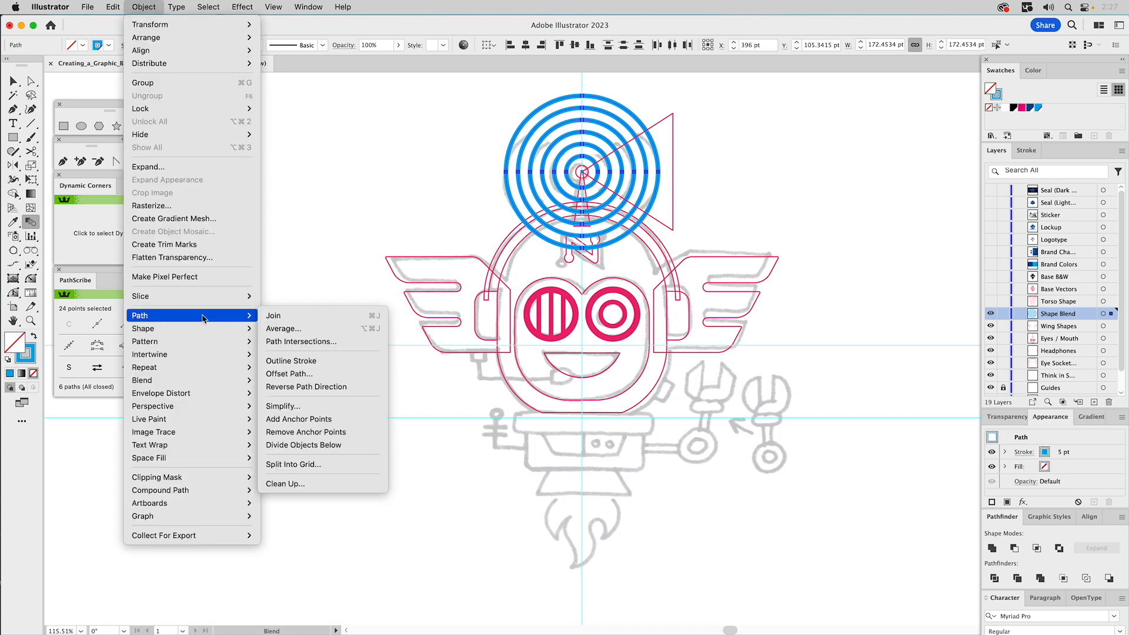
pyautogui.click(314, 368)
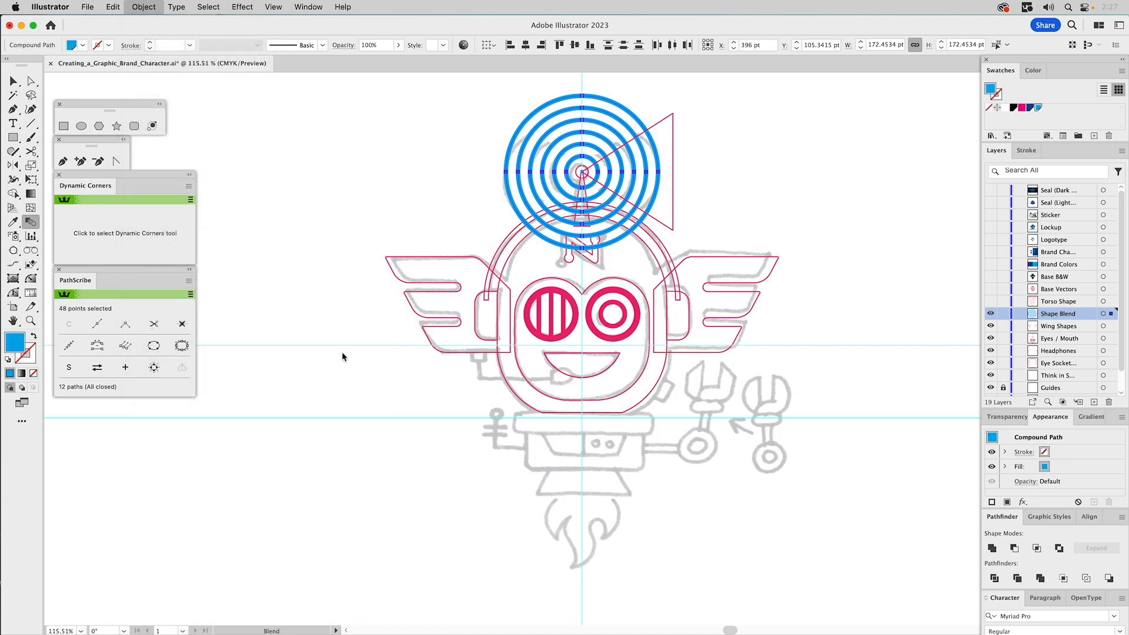
# - Unite the outlined concentric blue rings around the antenna and make them a compound path
pyautogui.click(992, 548)
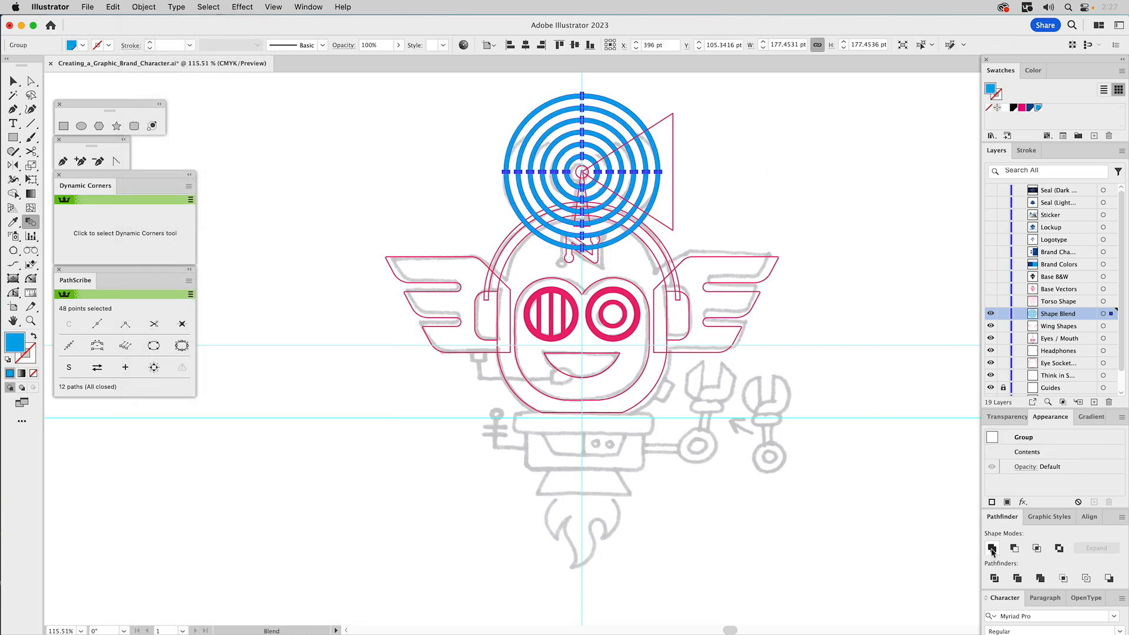
pyautogui.click(991, 549)
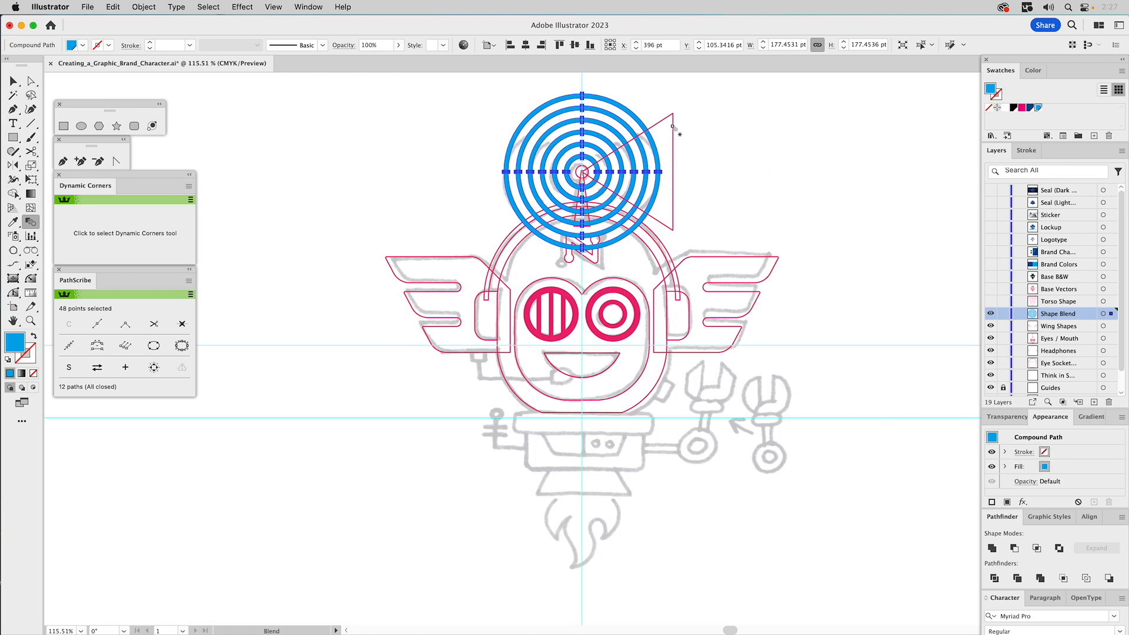
pyautogui.press('v')
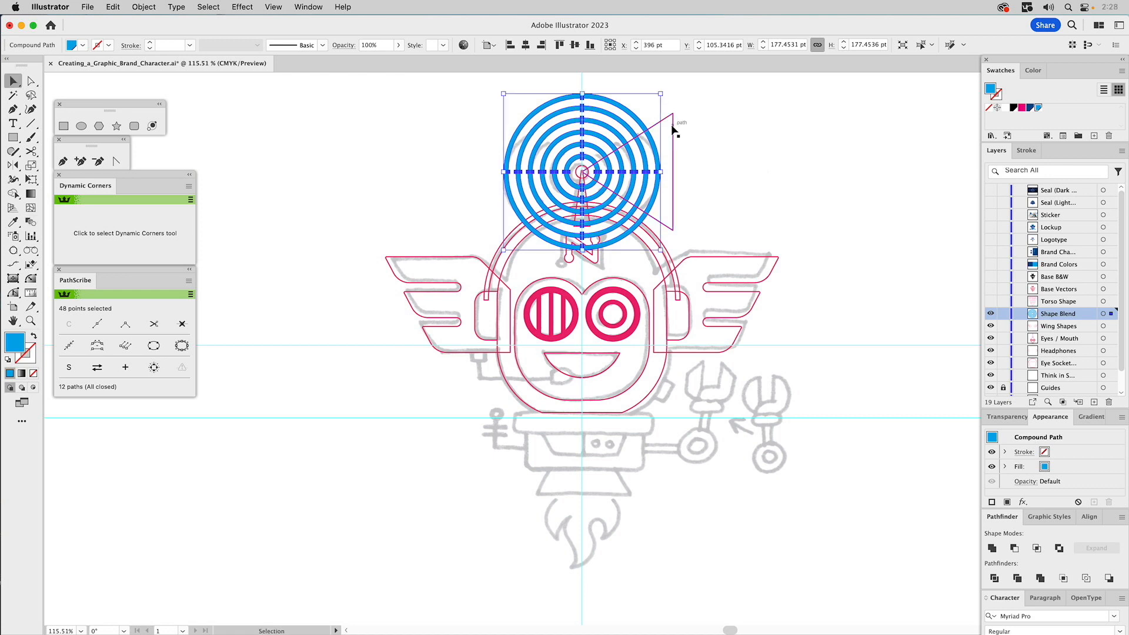
# - Intersect the ring compound path with the triangle beside the antenna and make the resulting arcs a compound path
pyautogui.click(673, 129)
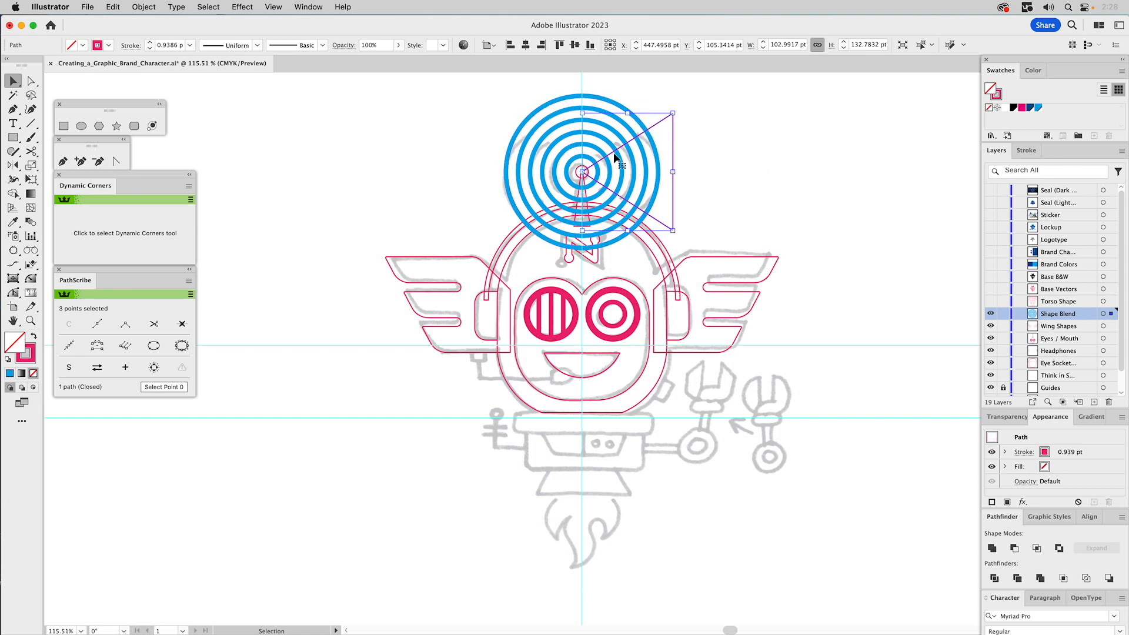
pyautogui.keyDown('shift'); pyautogui.click(649, 138); pyautogui.keyUp('shift')
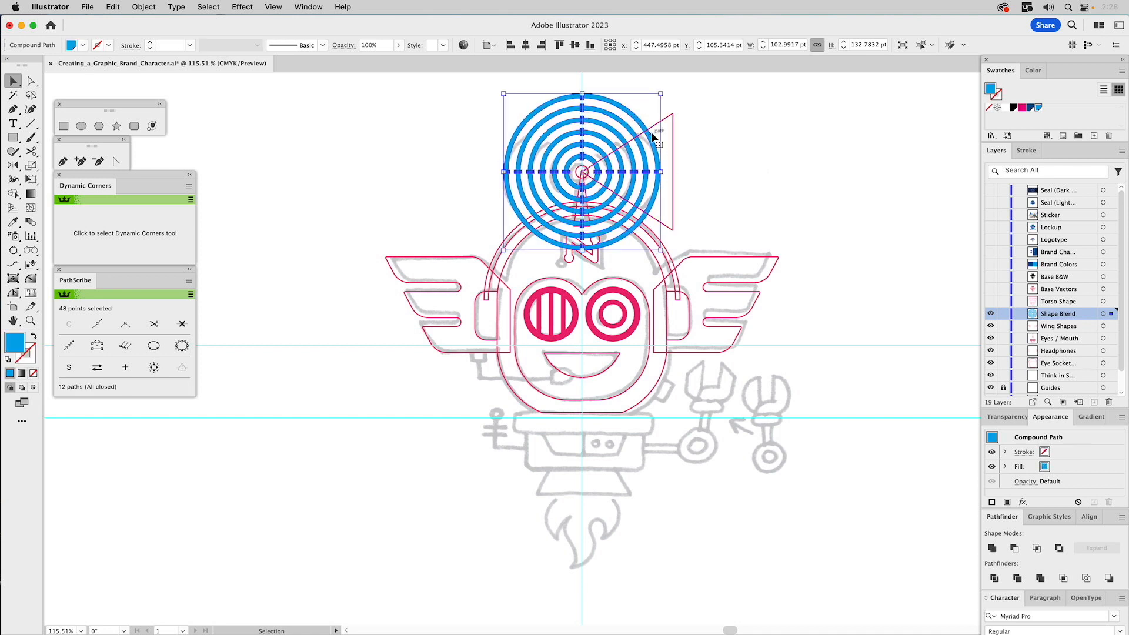
pyautogui.click(1036, 548)
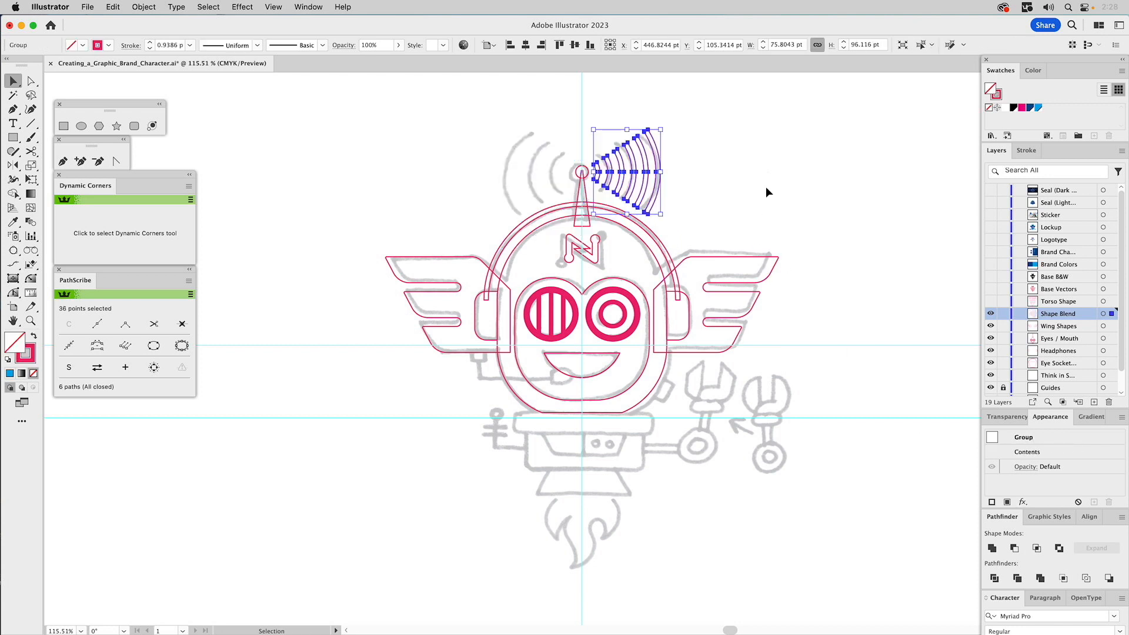
pyautogui.press('super+8')
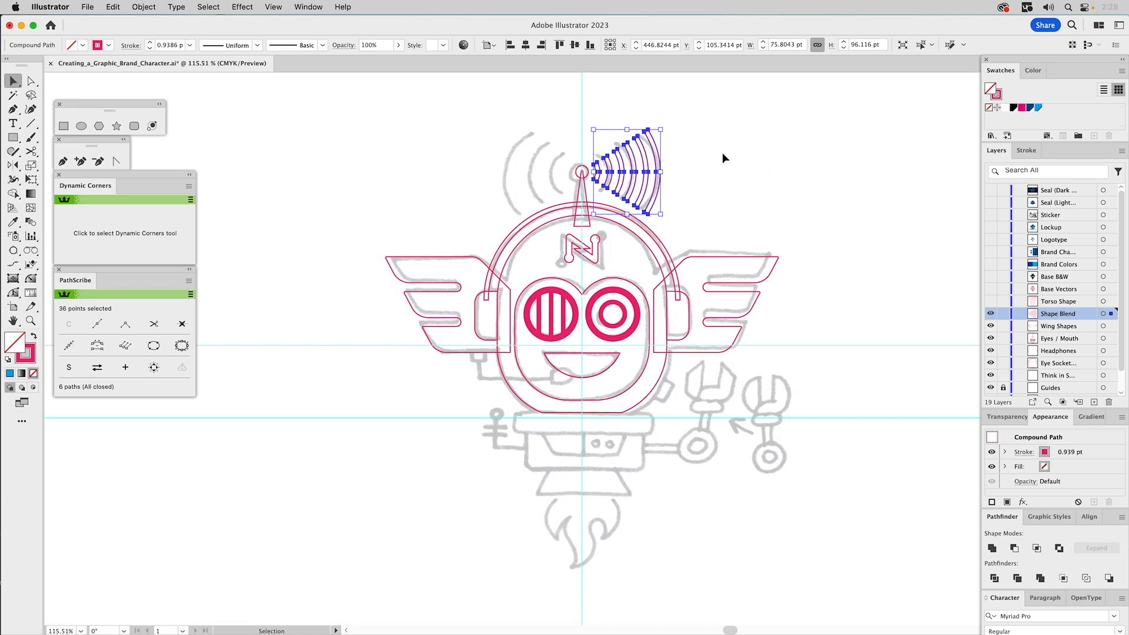
pyautogui.click(113, 6)
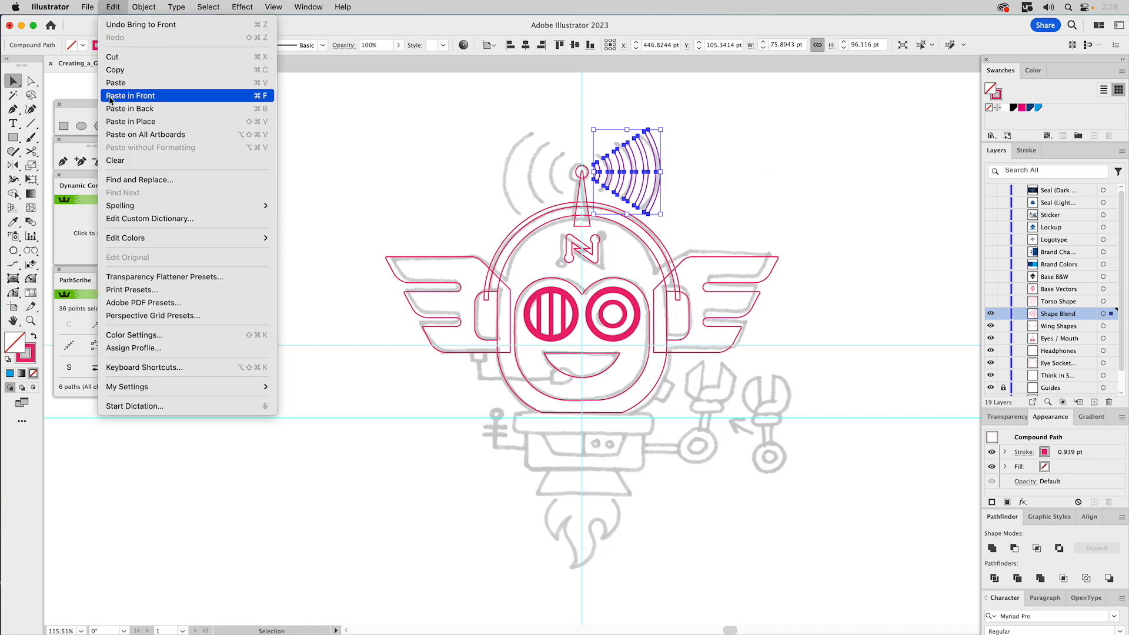
pyautogui.click(348, 110)
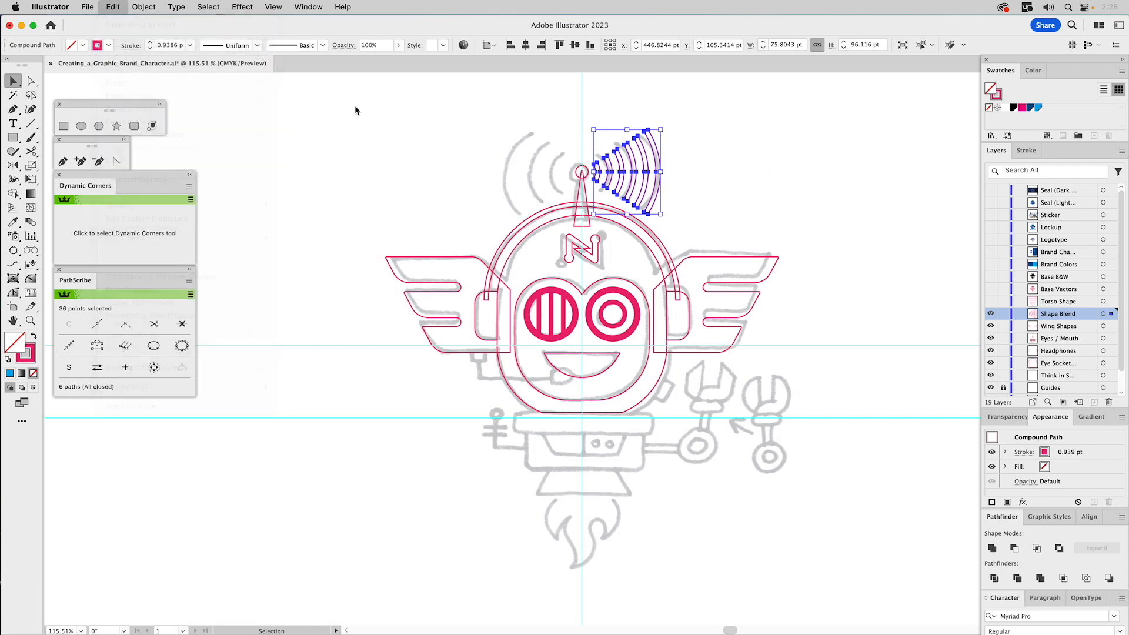
pyautogui.click(676, 177)
pyautogui.moveTo(651, 136); pyautogui.dragTo(675, 135)
pyautogui.press('super+z')
# - Reflect a copy of the signal arcs across the vertical center guide to the antenna's other side
pyautogui.click(13, 165)
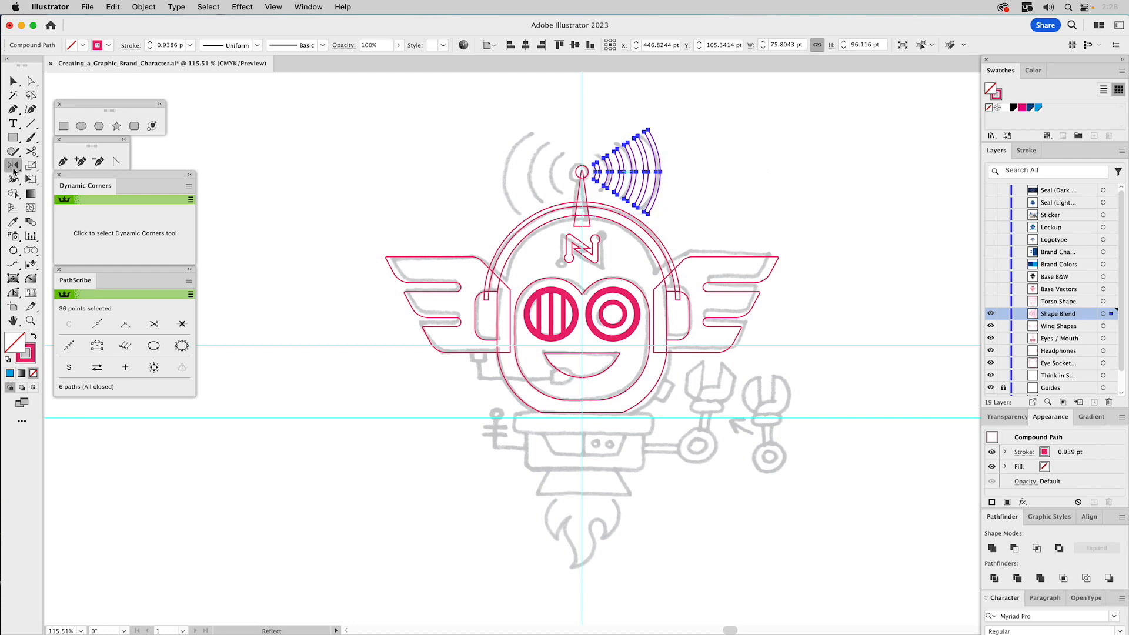
pyautogui.click(582, 165)
pyautogui.keyDown('alt'); pyautogui.click(582, 212); pyautogui.keyUp('alt')
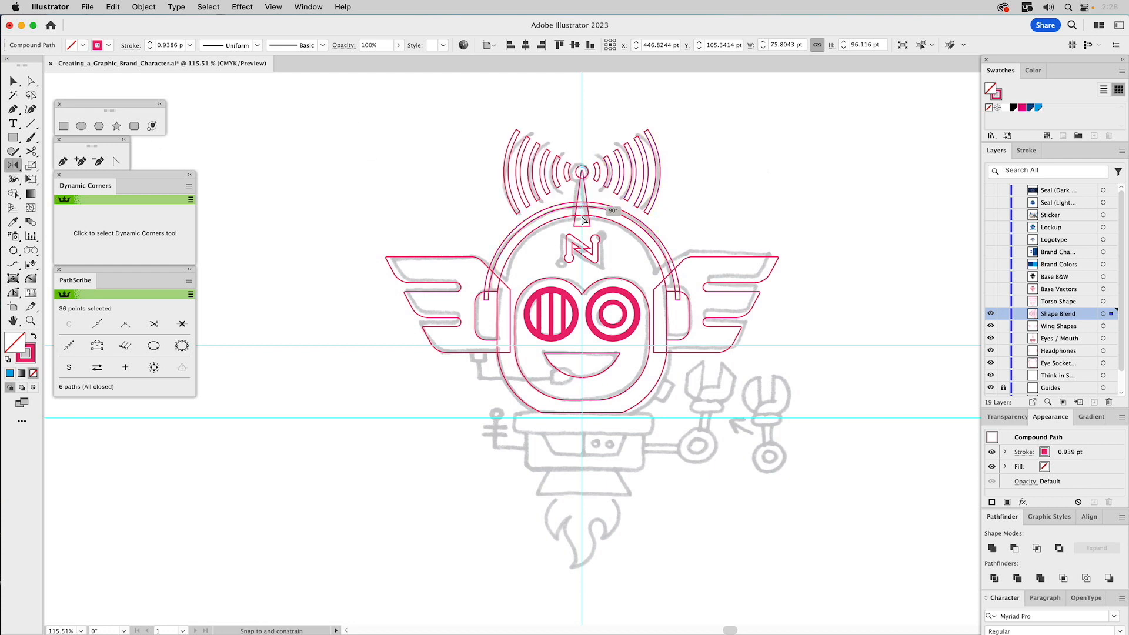
pyautogui.keyDown('super'); pyautogui.click(725, 210); pyautogui.keyUp('super')
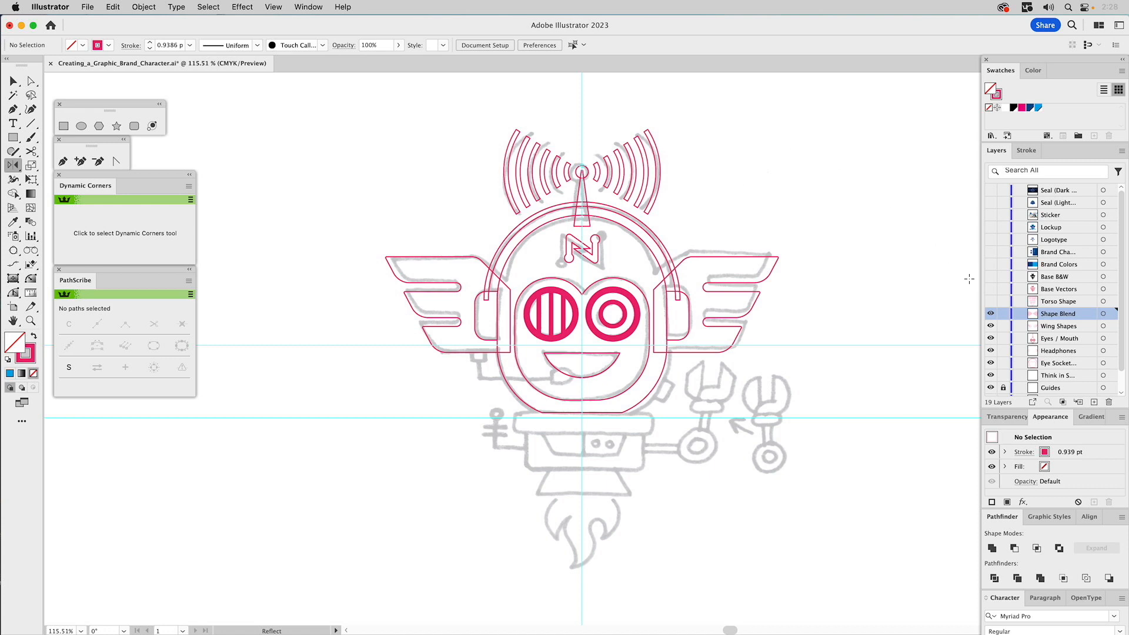
# - Make the Torso Shape layer visible and color the chest panel's inner outline and center divider strokes blue
pyautogui.click(989, 301)
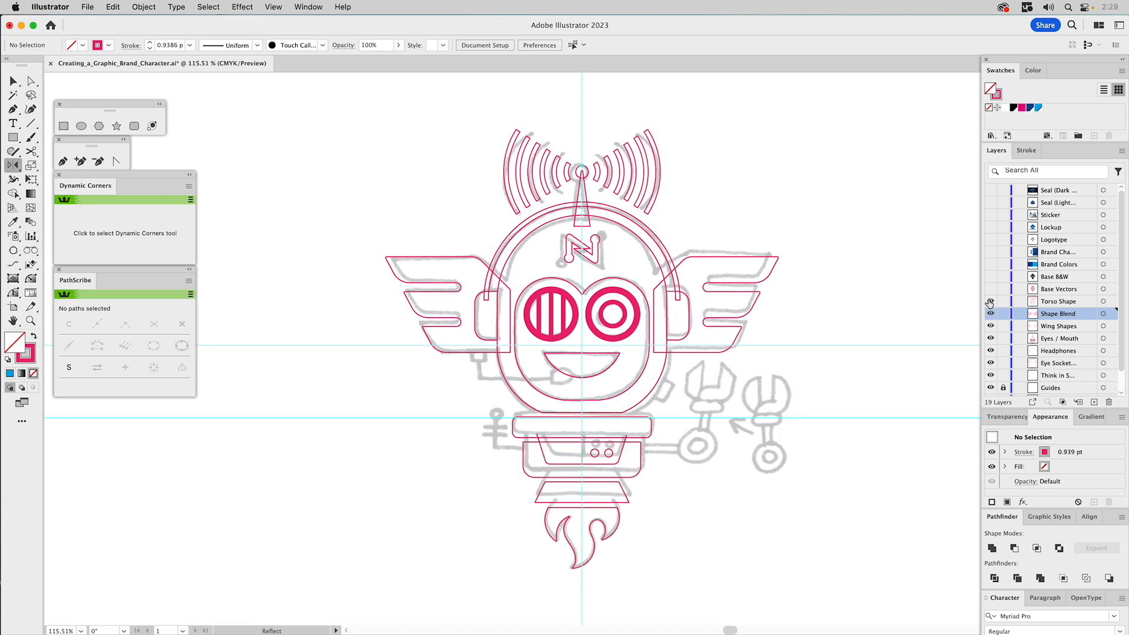
pyautogui.press('z')
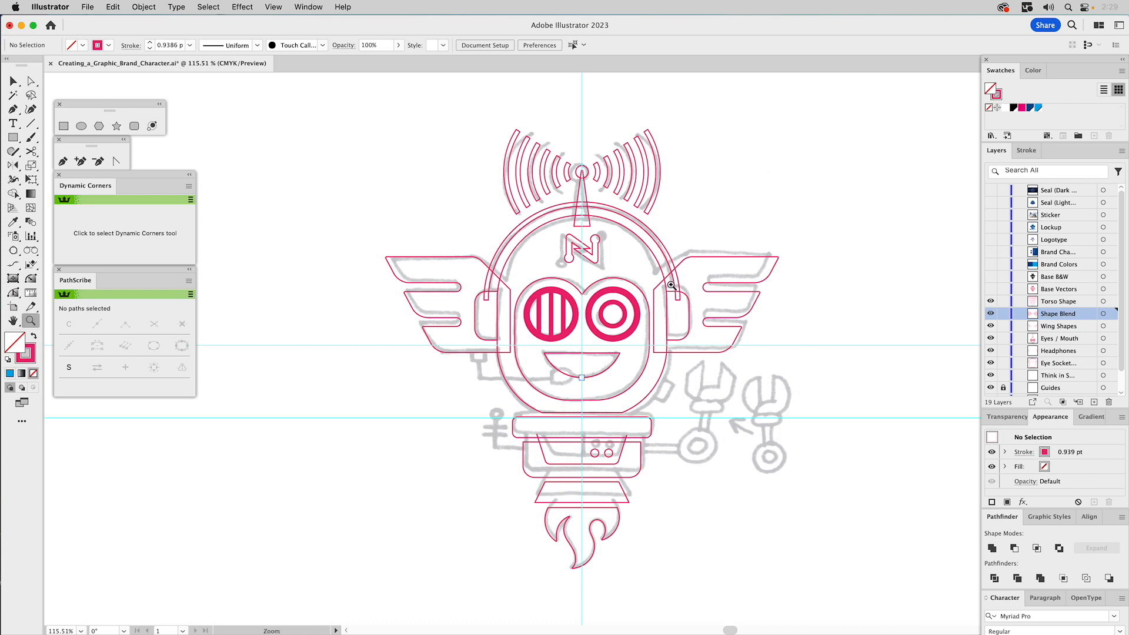
pyautogui.moveTo(493, 389); pyautogui.dragTo(694, 537)
pyautogui.press('v')
pyautogui.moveTo(546, 333); pyautogui.dragTo(503, 373)
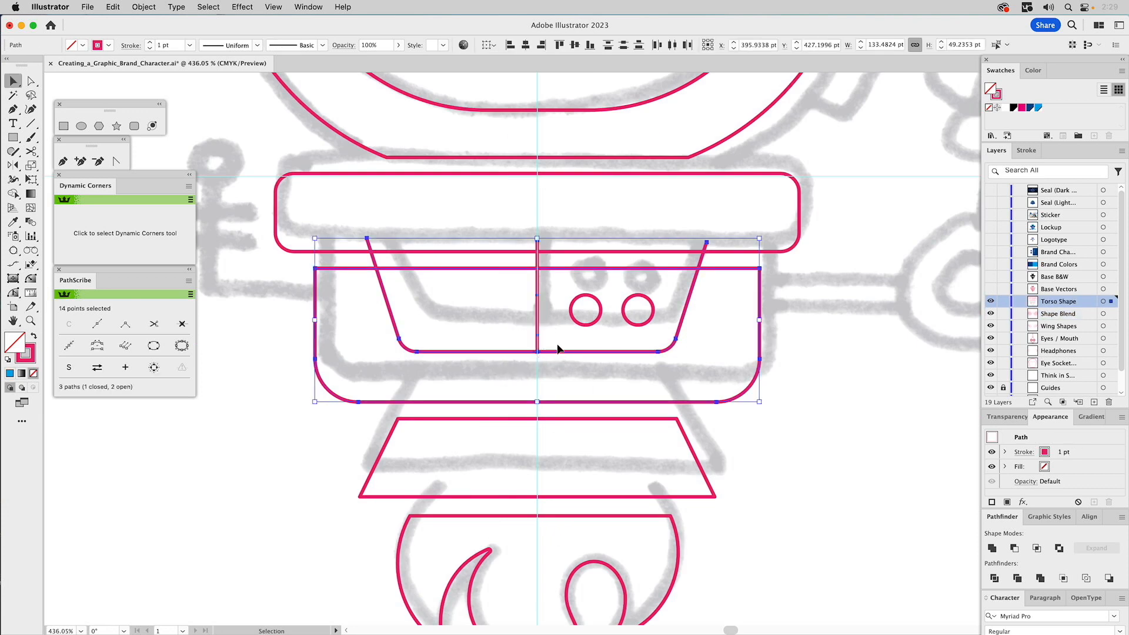
pyautogui.keyDown('shift'); pyautogui.click(738, 393); pyautogui.keyUp('shift')
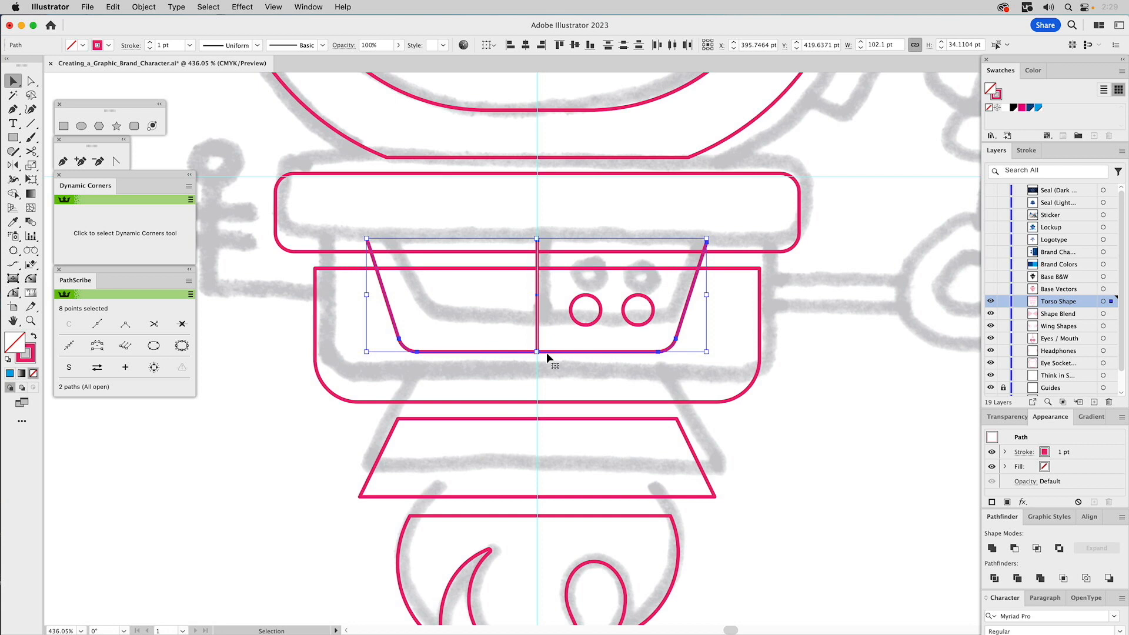
pyautogui.moveTo(1036, 109); pyautogui.dragTo(1002, 95)
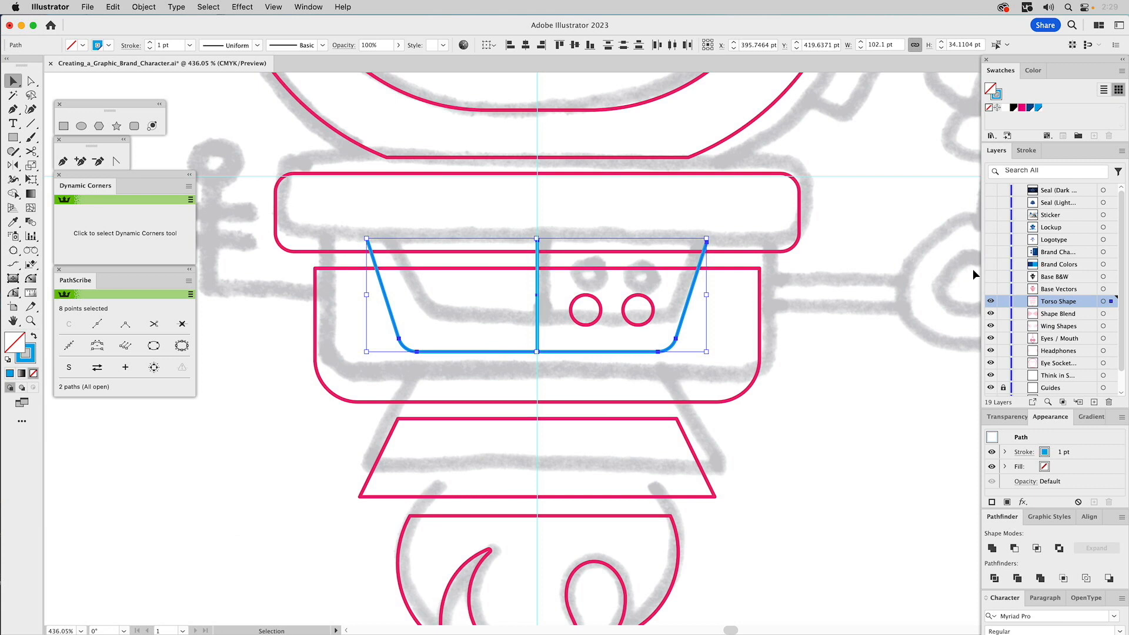
# - Set the blue chest panel lines to a 5 pt stroke weight and convert the strokes into outlined shapes
pyautogui.click(1026, 150)
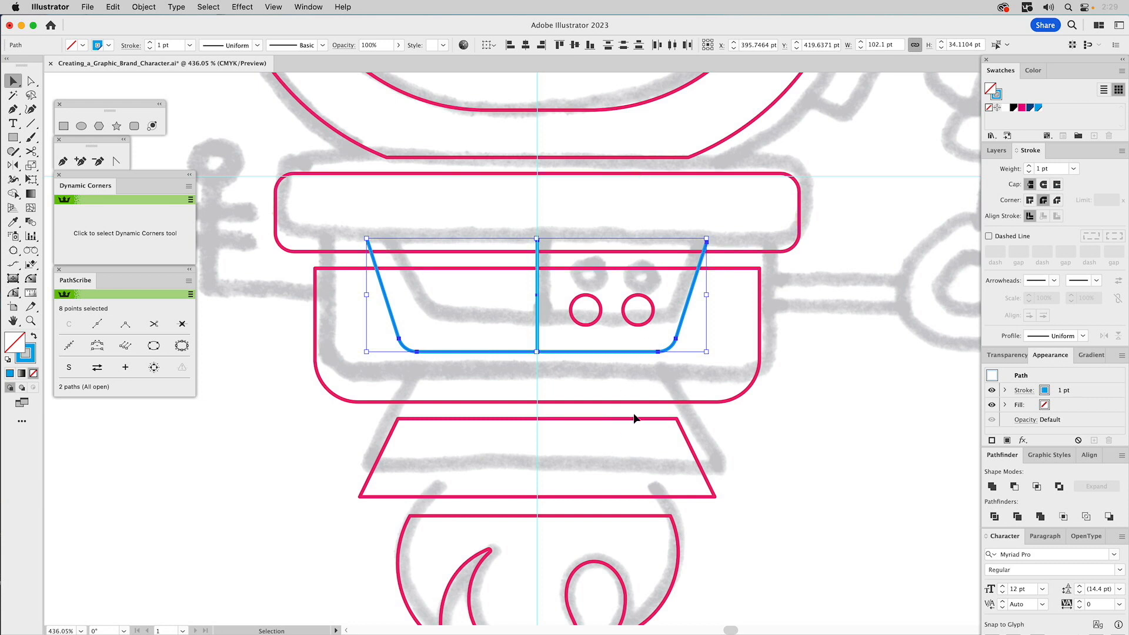
pyautogui.click(1028, 167)
pyautogui.click(1028, 167)
pyautogui.click(1028, 167)
pyautogui.click(1028, 167)
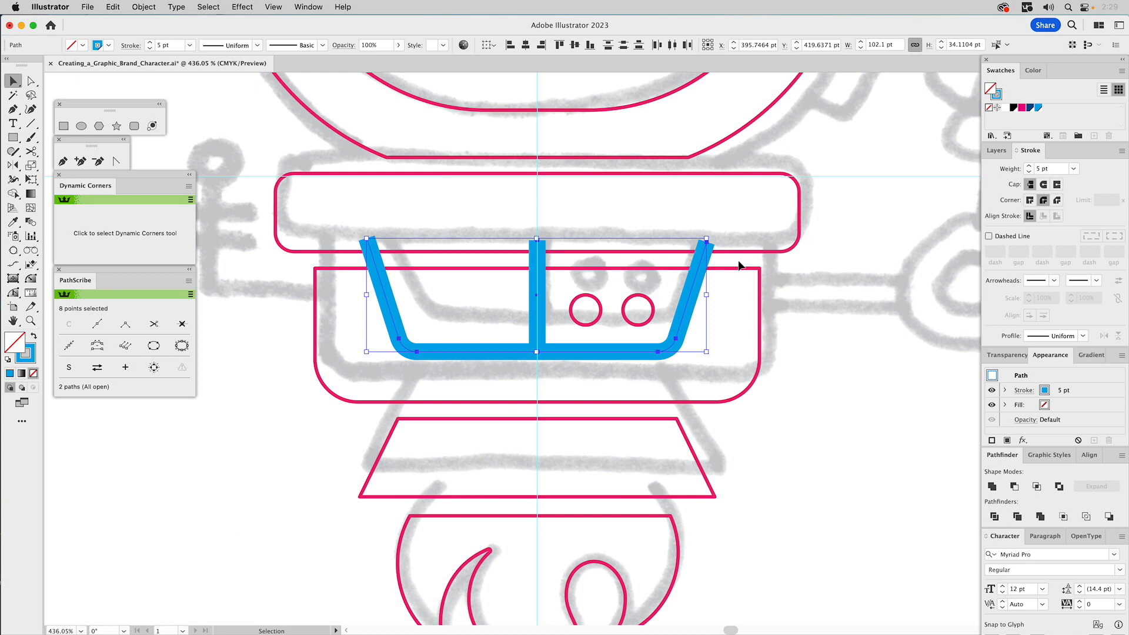
pyautogui.click(146, 6)
pyautogui.moveTo(163, 318)
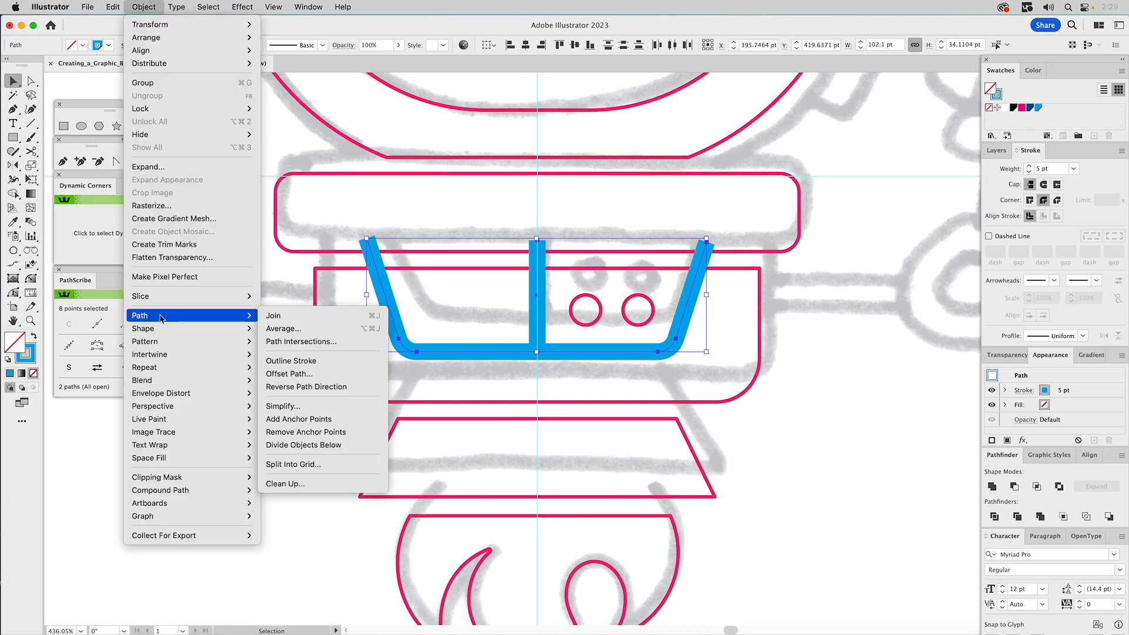
pyautogui.click(305, 363)
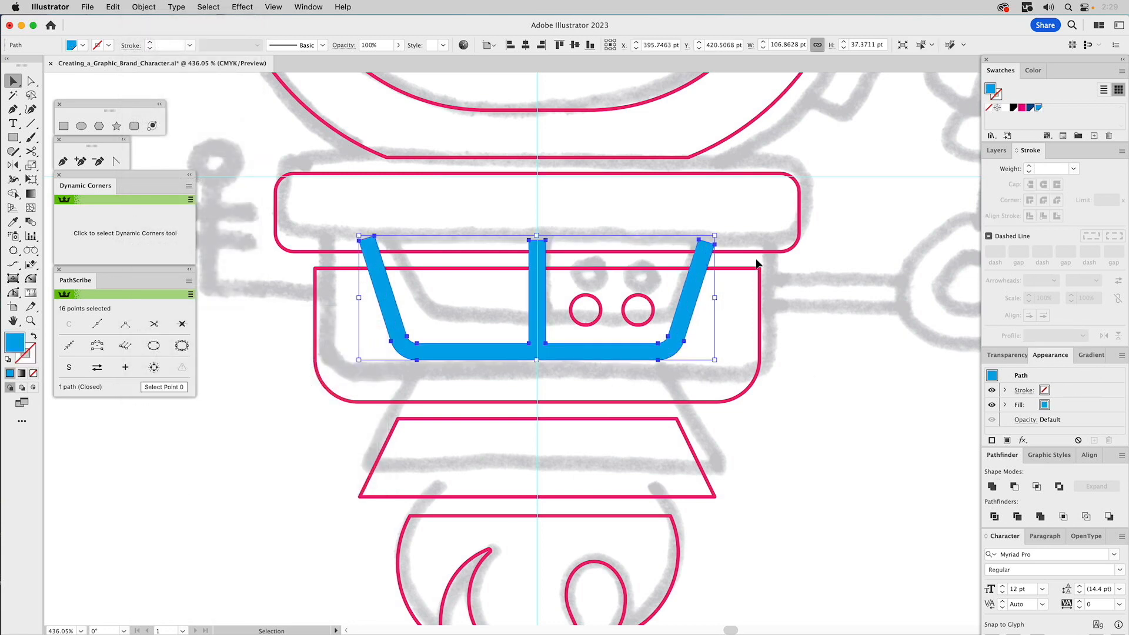
# - Subtract the outlined blue panel shape from the rounded torso body to cut separate panel shapes
pyautogui.keyDown('shift'); pyautogui.click(741, 270); pyautogui.keyUp('shift')
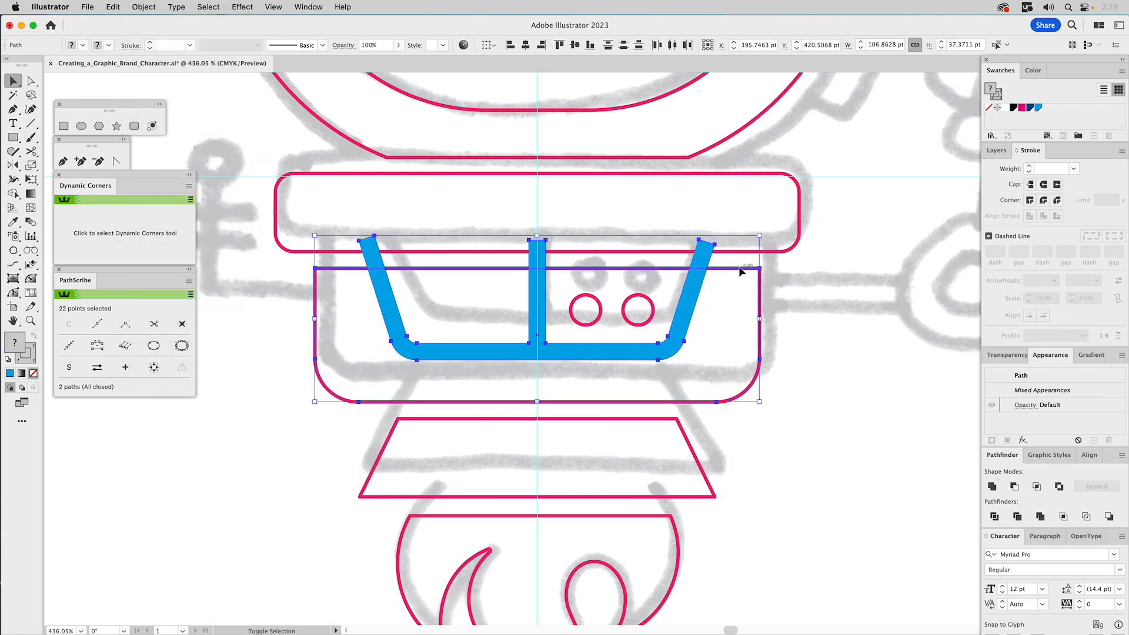
pyautogui.click(1013, 487)
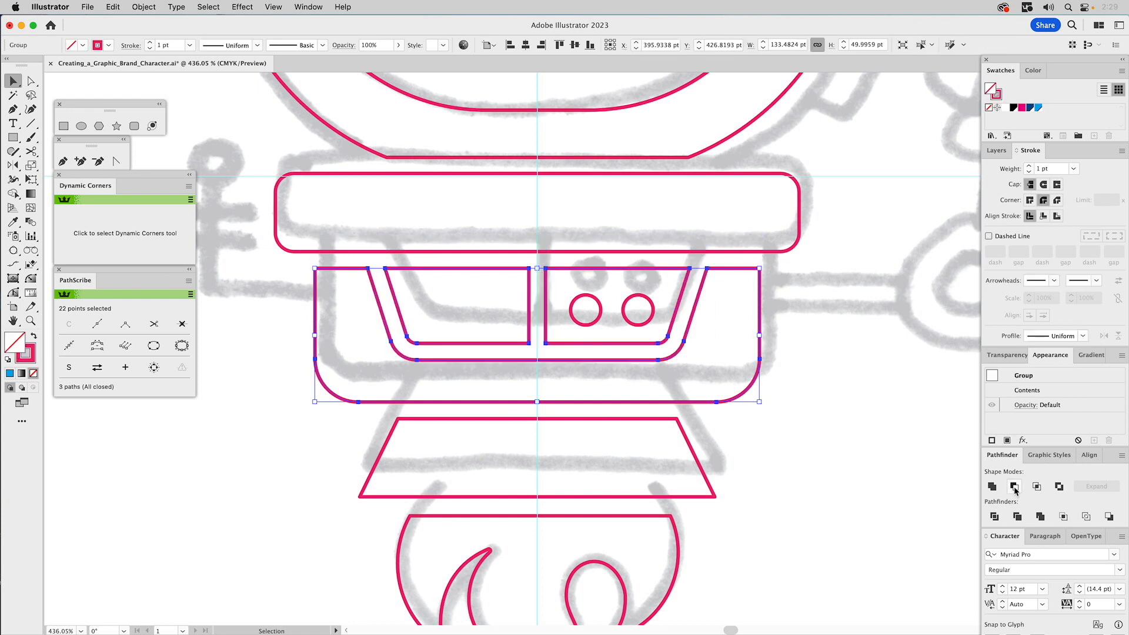
pyautogui.click(888, 333)
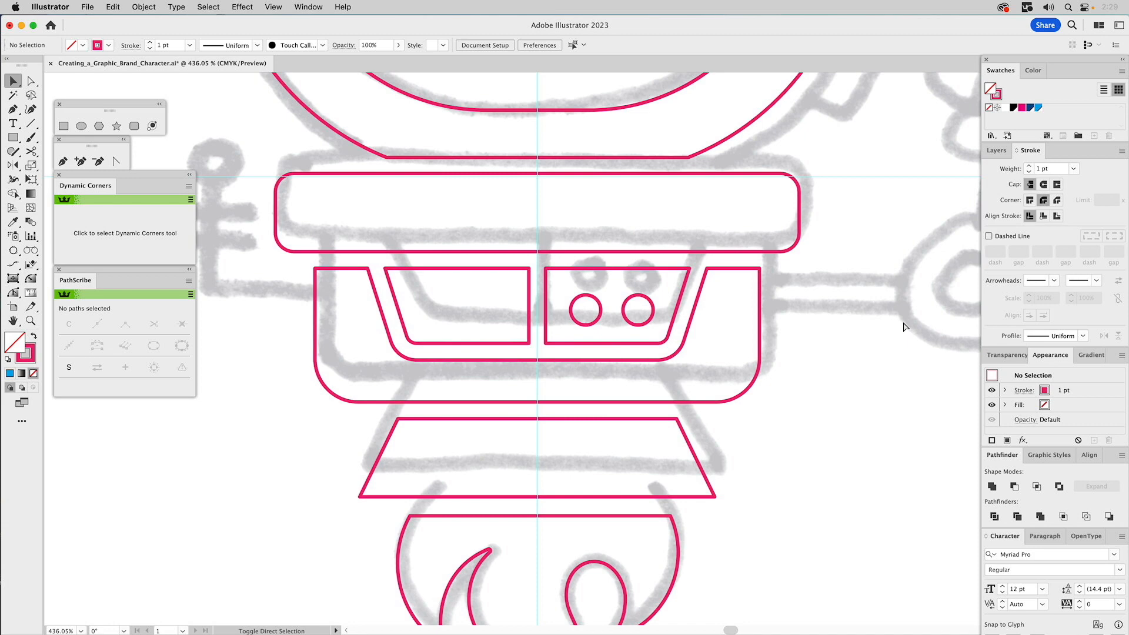
pyautogui.press('super+0')
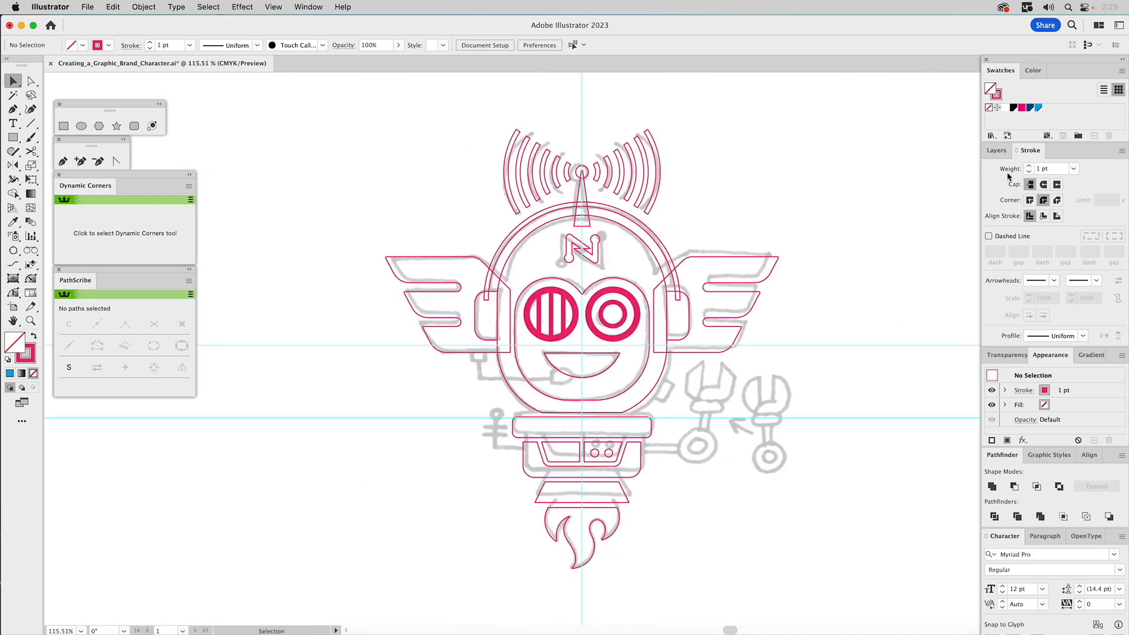
# - Make the Base Vectors layer visible and hide the layers from Torso Shape down to the rough sketch
pyautogui.click(998, 151)
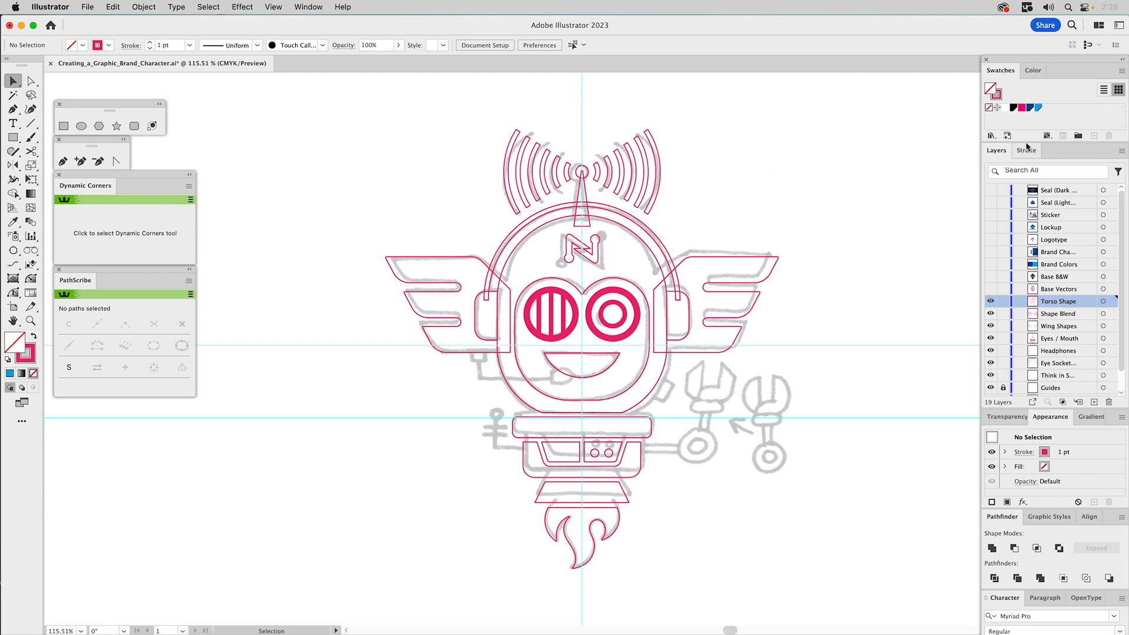
pyautogui.click(990, 289)
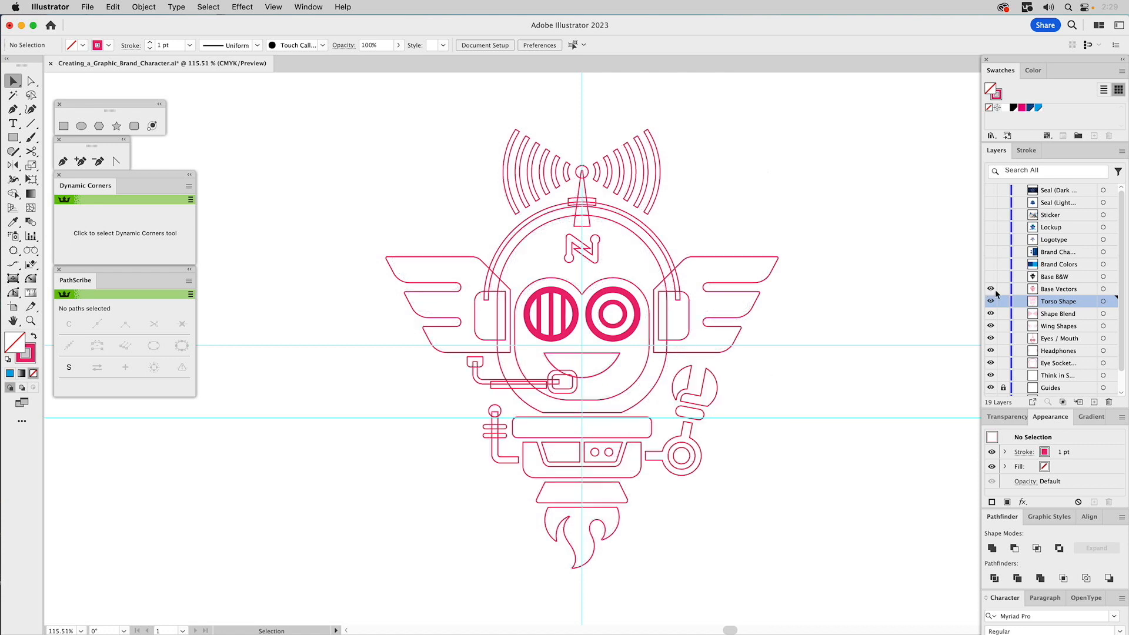
pyautogui.scroll(-2, 993, 289)
pyautogui.moveTo(990, 279); pyautogui.dragTo(992, 379)
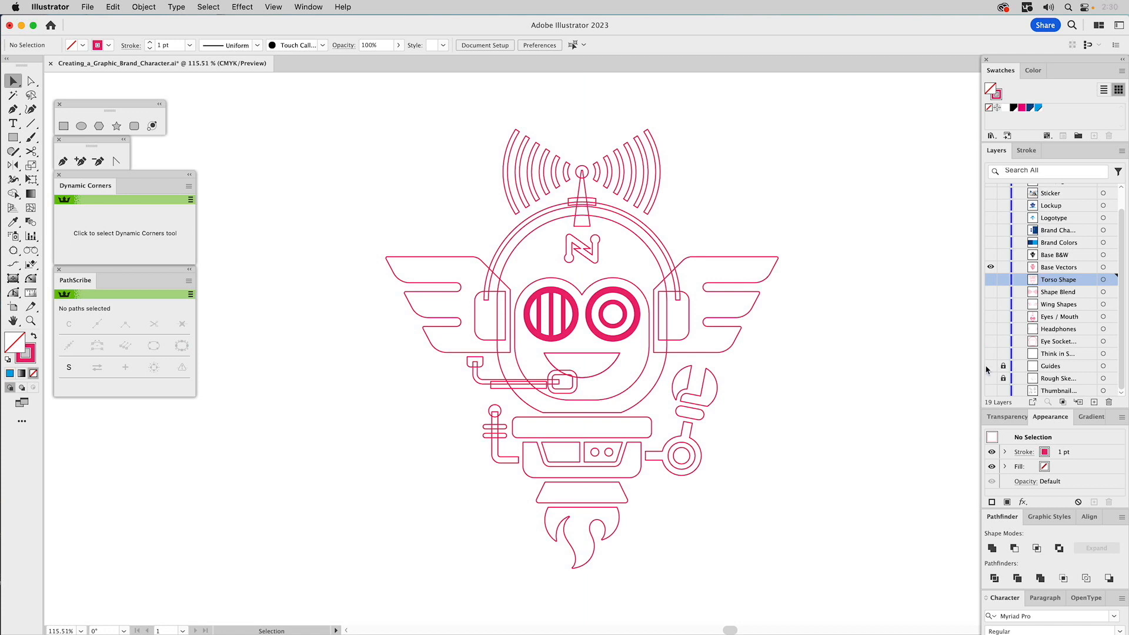
# - Unite both headphone ear cups and make them a single compound path
pyautogui.click(494, 297)
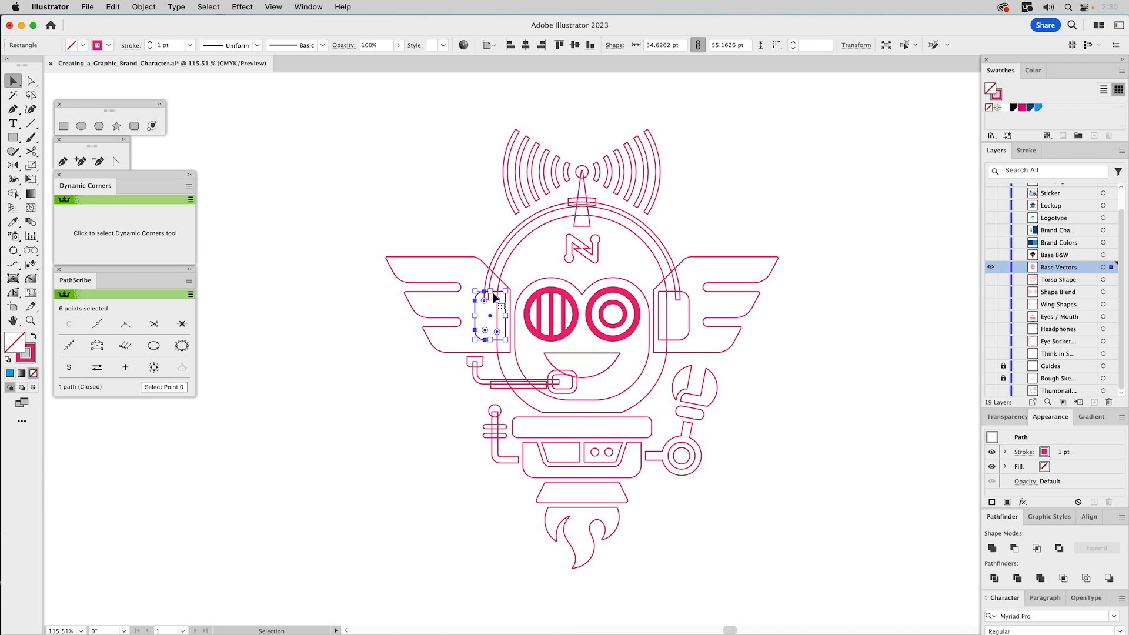
pyautogui.keyDown('shift'); pyautogui.click(670, 294); pyautogui.keyUp('shift')
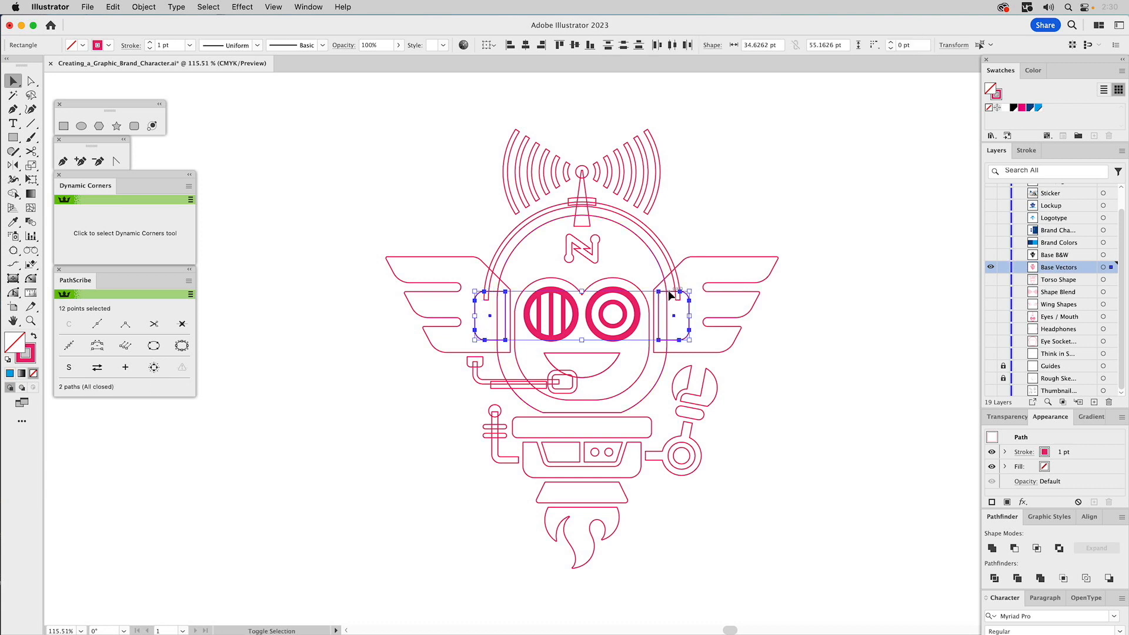
pyautogui.click(992, 549)
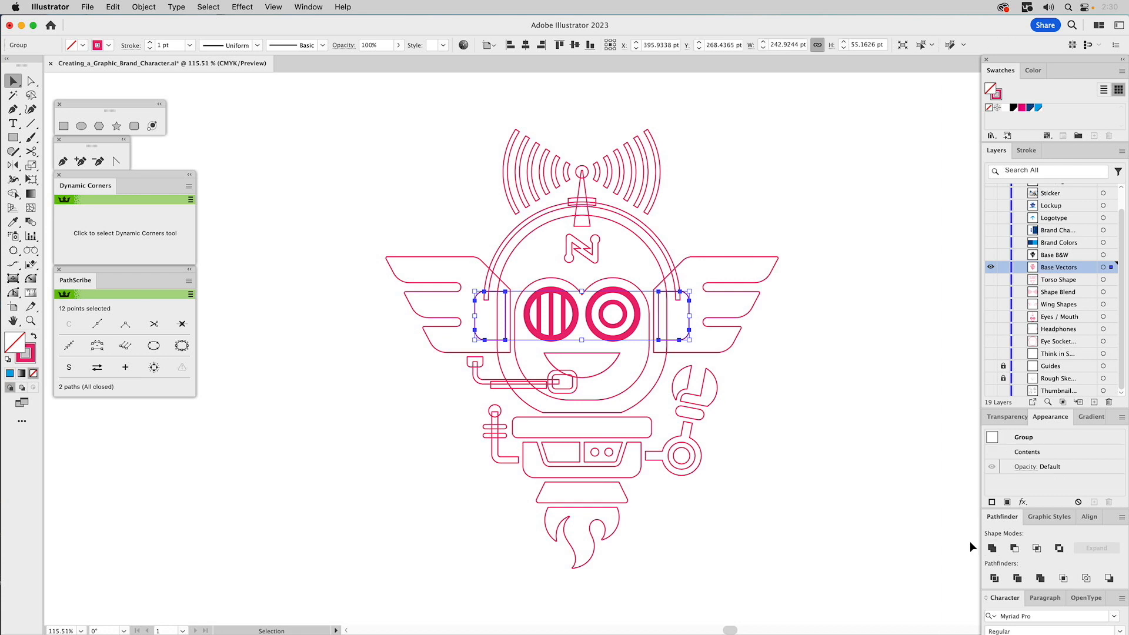
pyautogui.press('super+8')
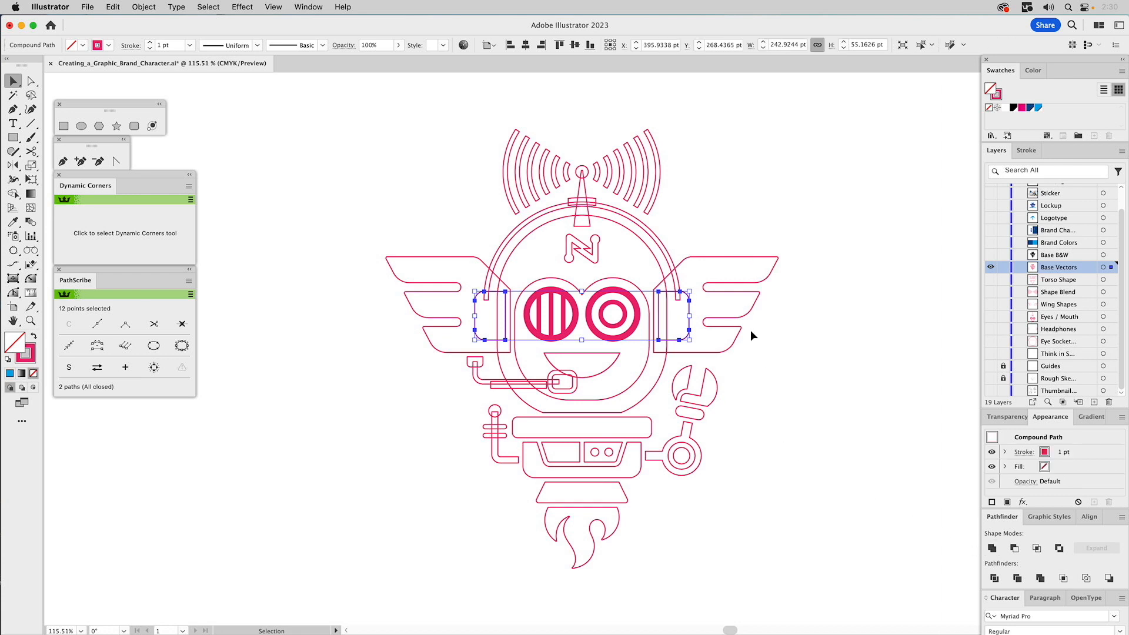
# - Fill a front copy of the head outline with blue and subtract it from the ear cup compound path
pyautogui.click(661, 270)
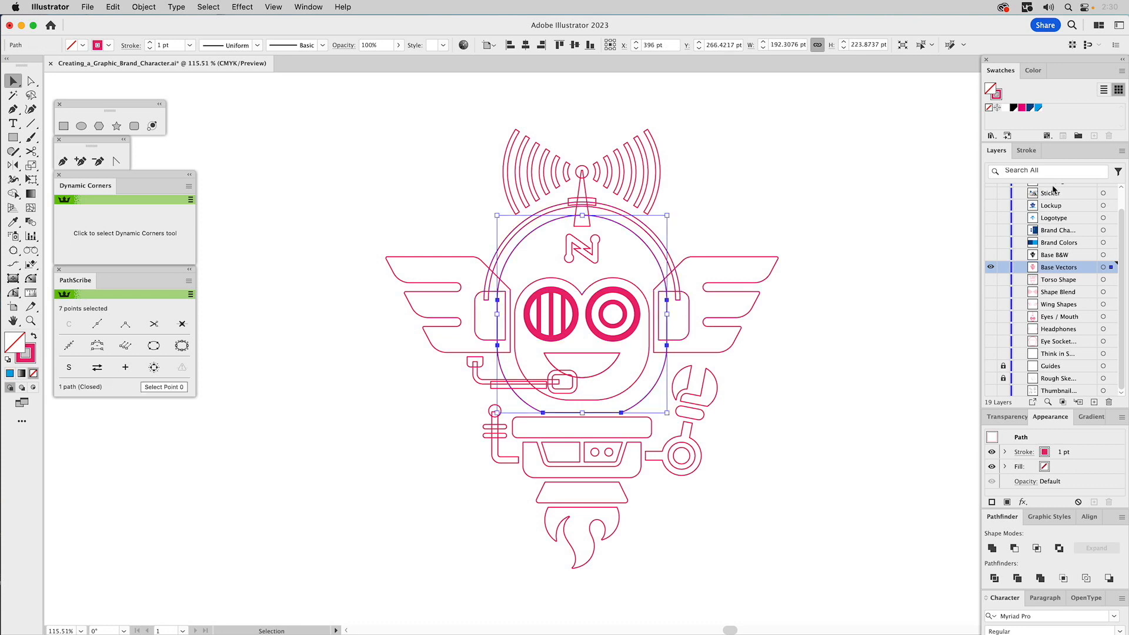
pyautogui.click(1038, 107)
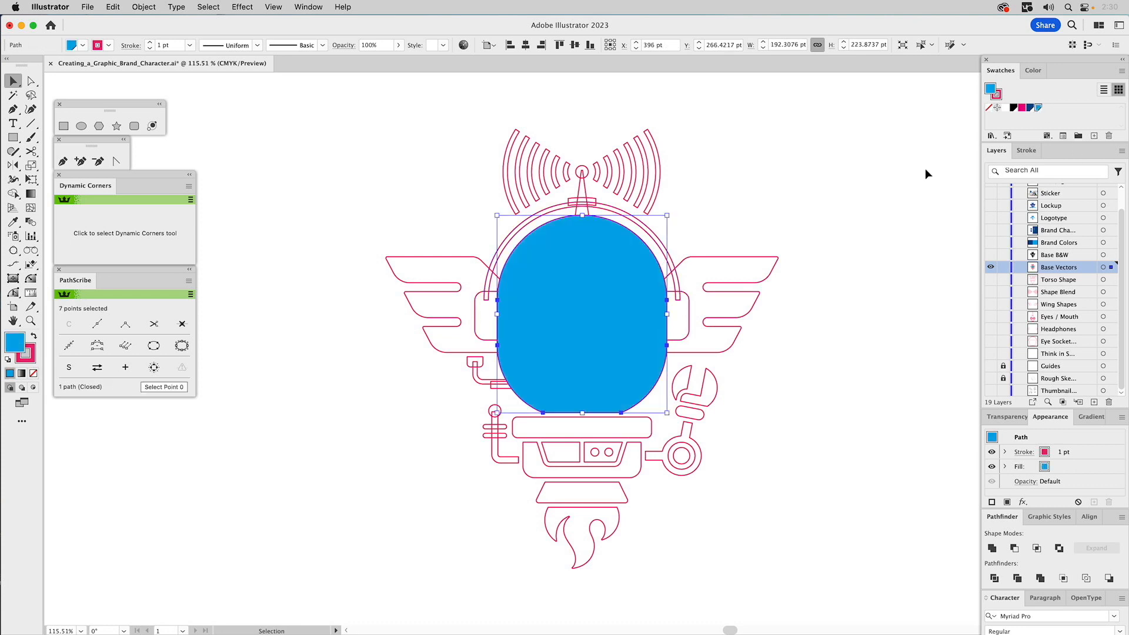
pyautogui.keyDown('shift'); pyautogui.click(688, 303); pyautogui.keyUp('shift')
pyautogui.click(1014, 548)
pyautogui.click(795, 161)
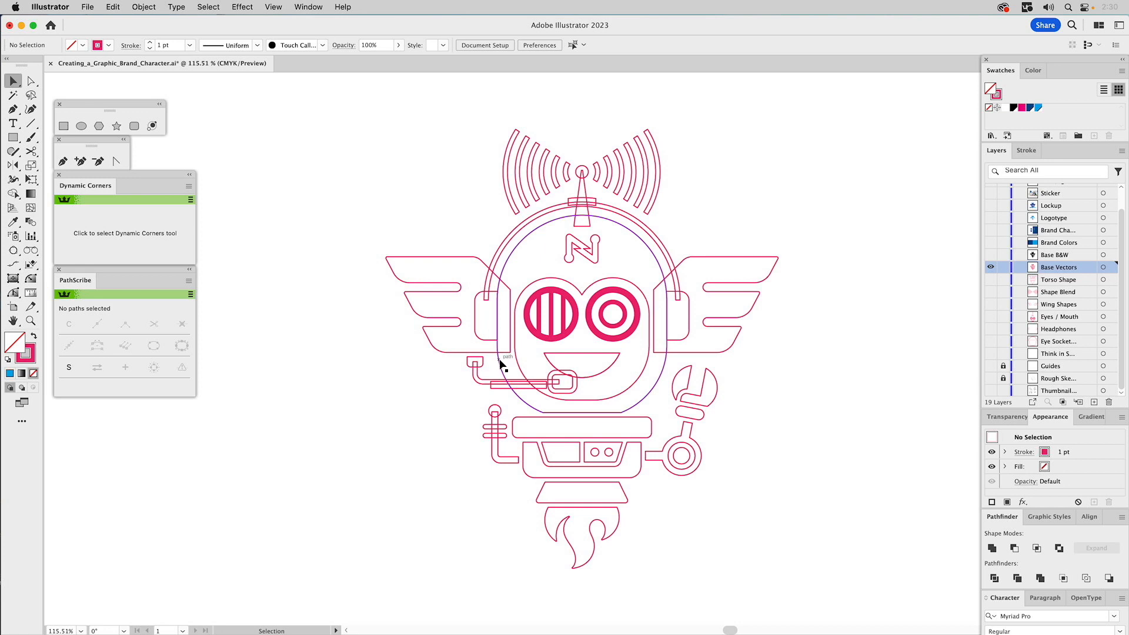
# - Outline the strokes of the eye circles and vertical bars inside both eye sockets and unite the resulting shapes
pyautogui.click(498, 282)
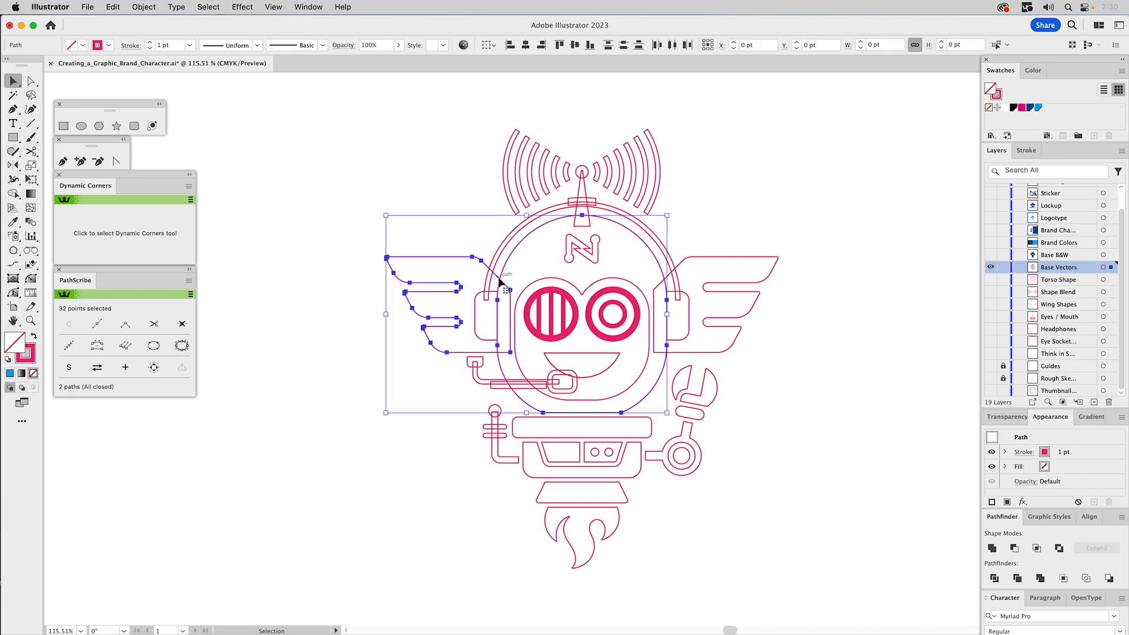
pyautogui.click(515, 279)
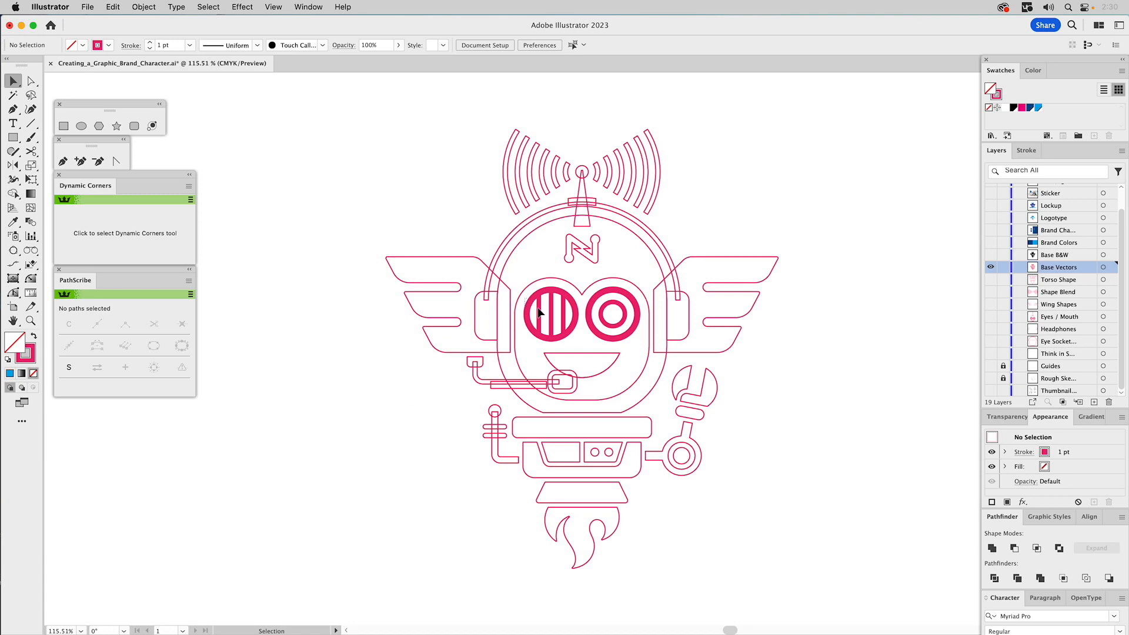
pyautogui.moveTo(632, 334); pyautogui.dragTo(633, 333)
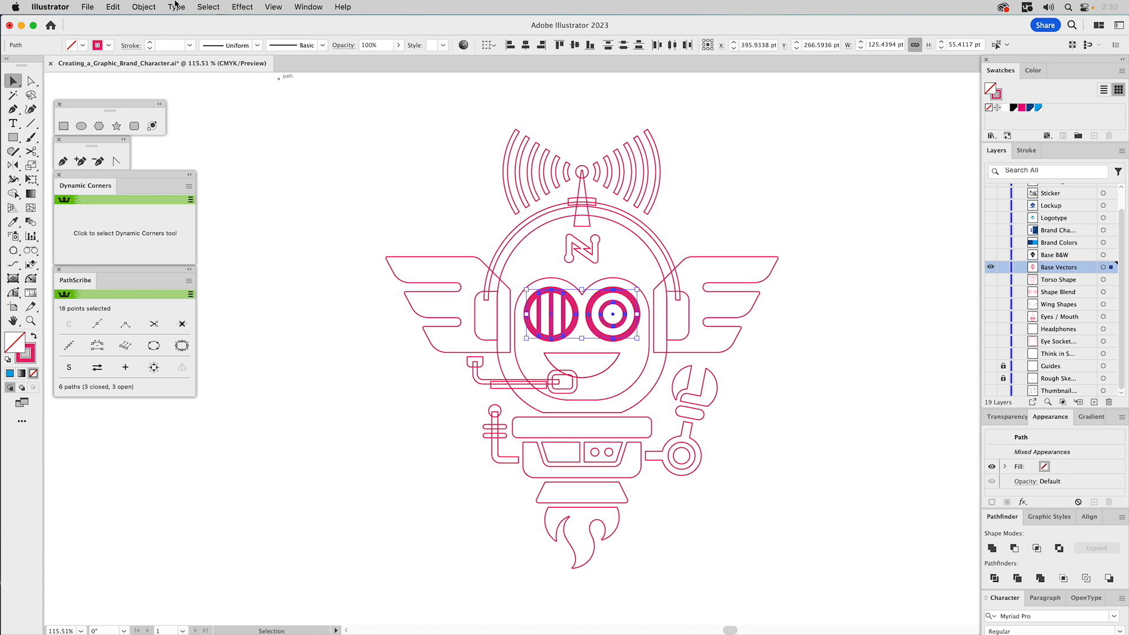
pyautogui.click(144, 7)
pyautogui.moveTo(150, 320)
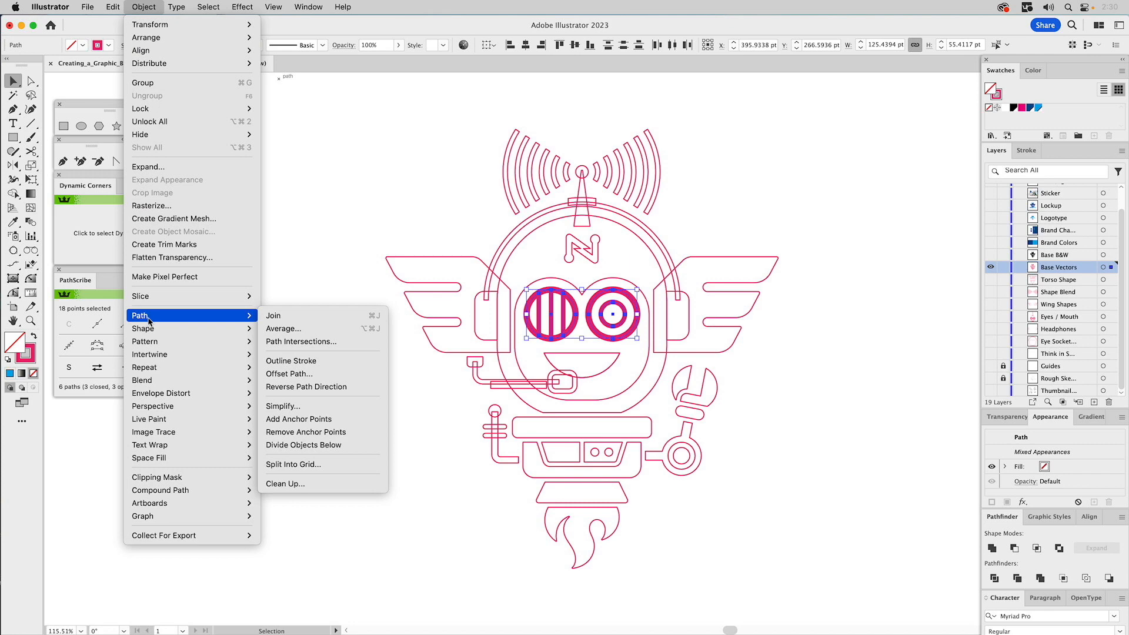
pyautogui.click(303, 361)
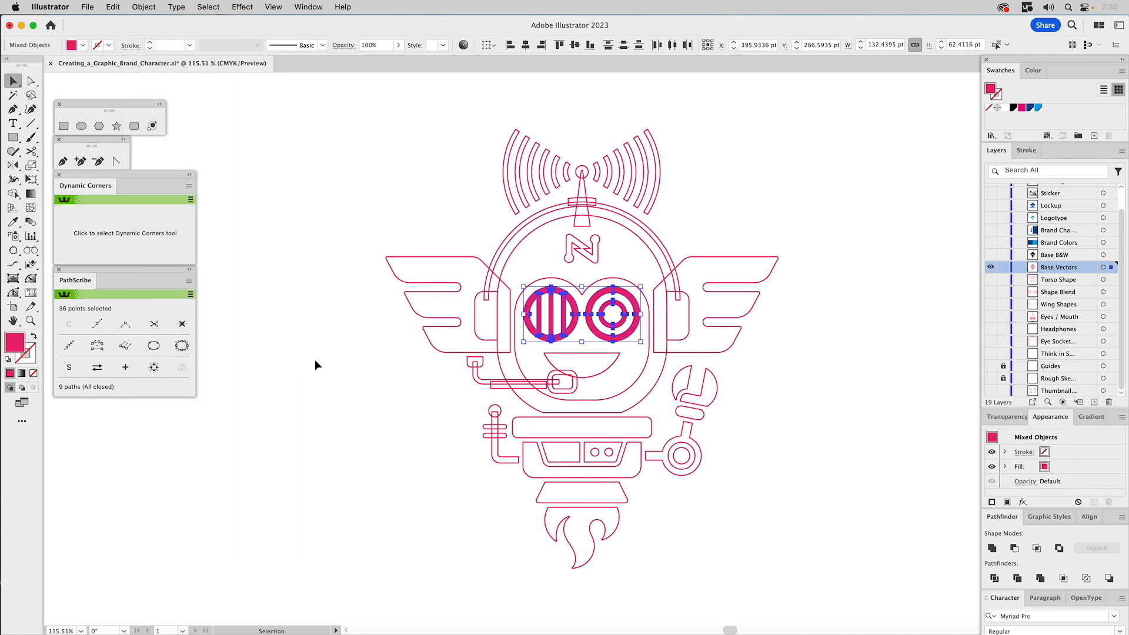
pyautogui.click(991, 548)
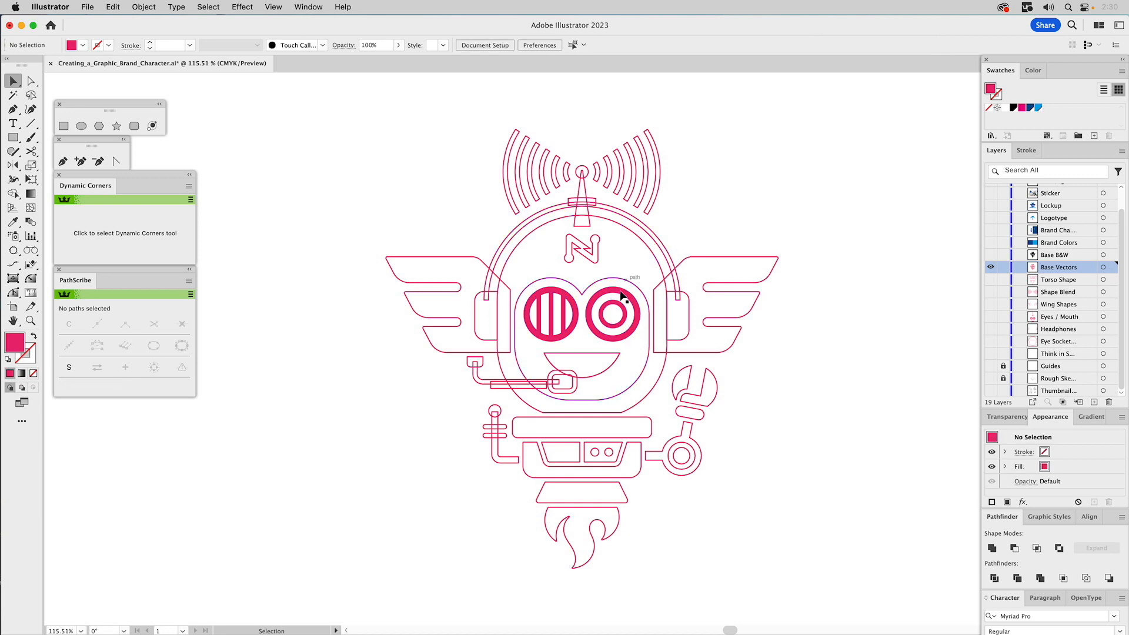
# - Copy the face outline's unfilled 1 pt magenta stroke style onto the united eye shapes with the Eyedropper
pyautogui.press('i')
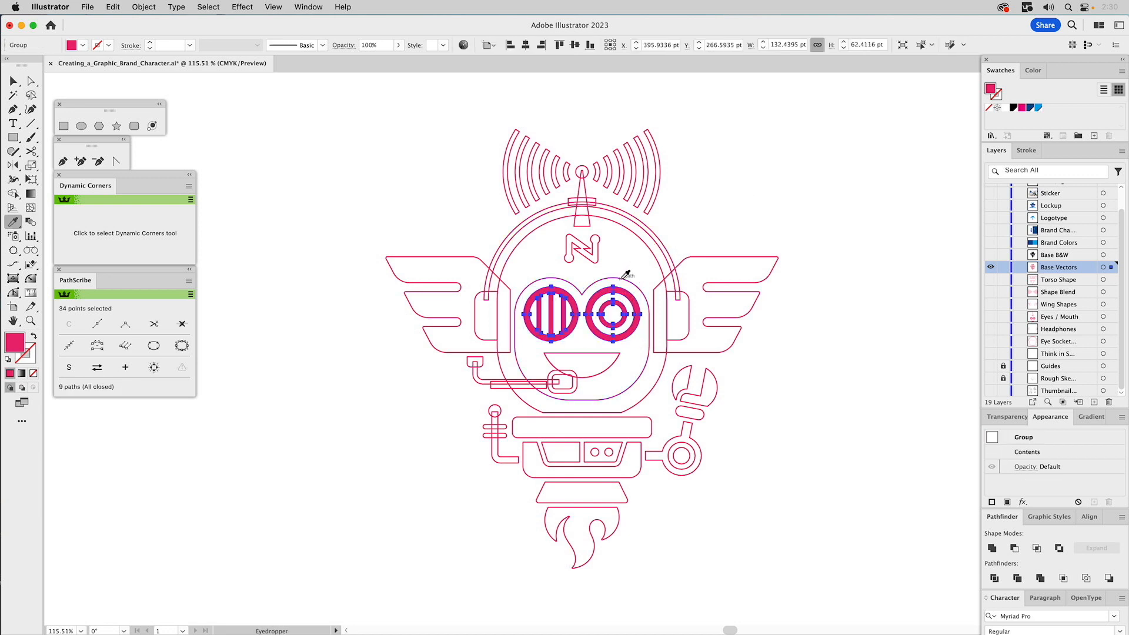
pyautogui.click(622, 279)
pyautogui.press('super+shift+a')
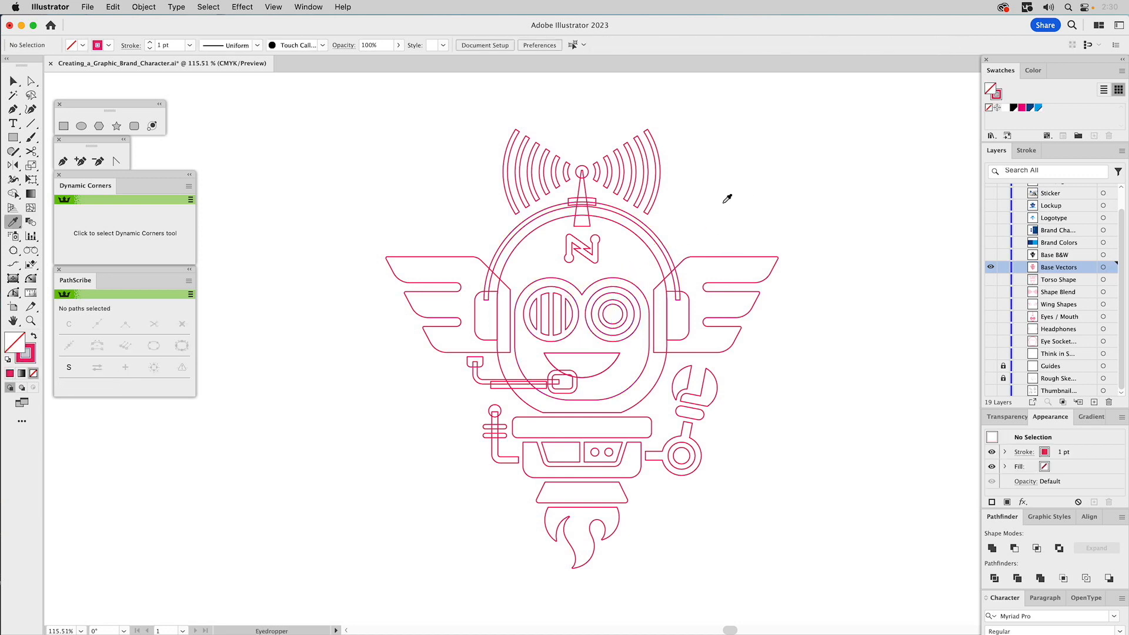
# - Fill the inner face outline with light blue and subtract it from the head outline to make a compound path
pyautogui.click(31, 321)
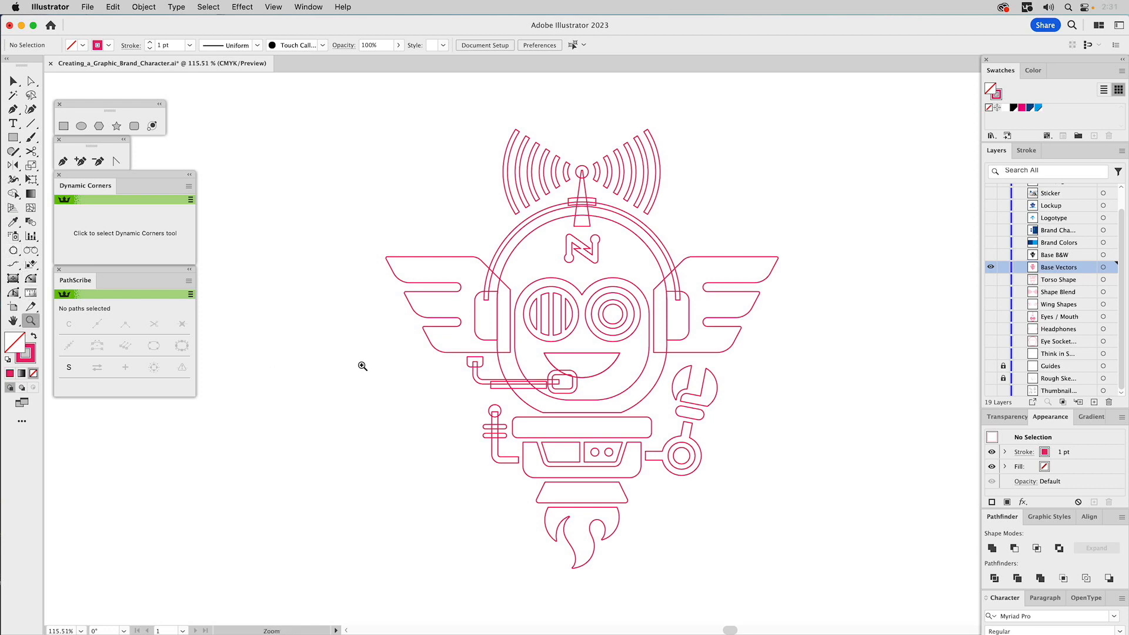
pyautogui.moveTo(386, 259); pyautogui.dragTo(701, 469)
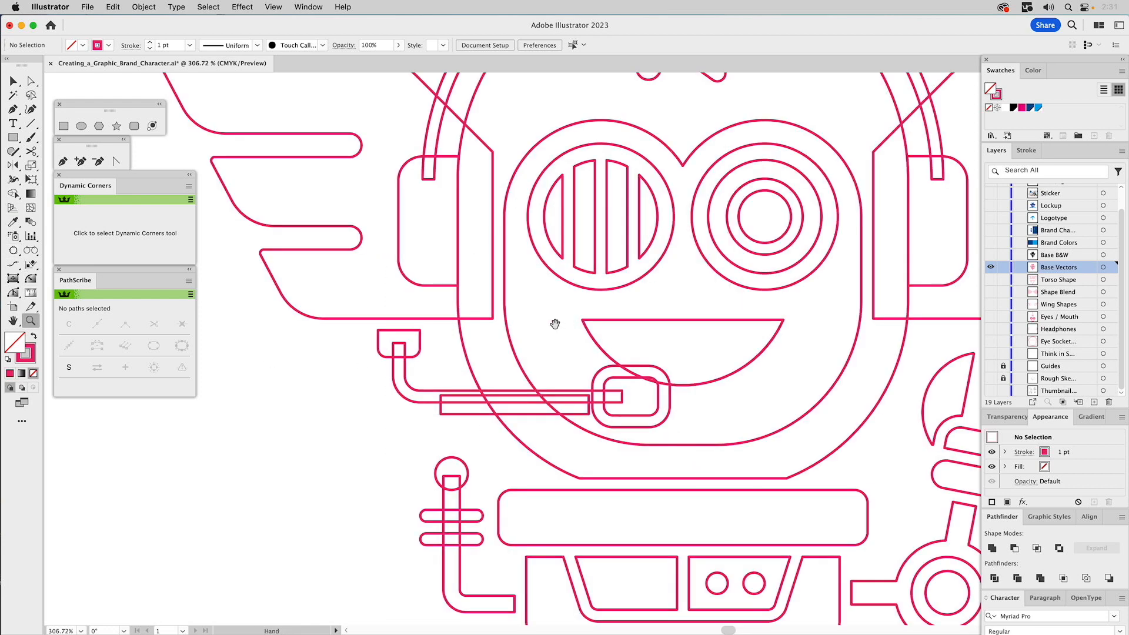
pyautogui.click(554, 322)
pyautogui.press('v')
pyautogui.click(490, 399)
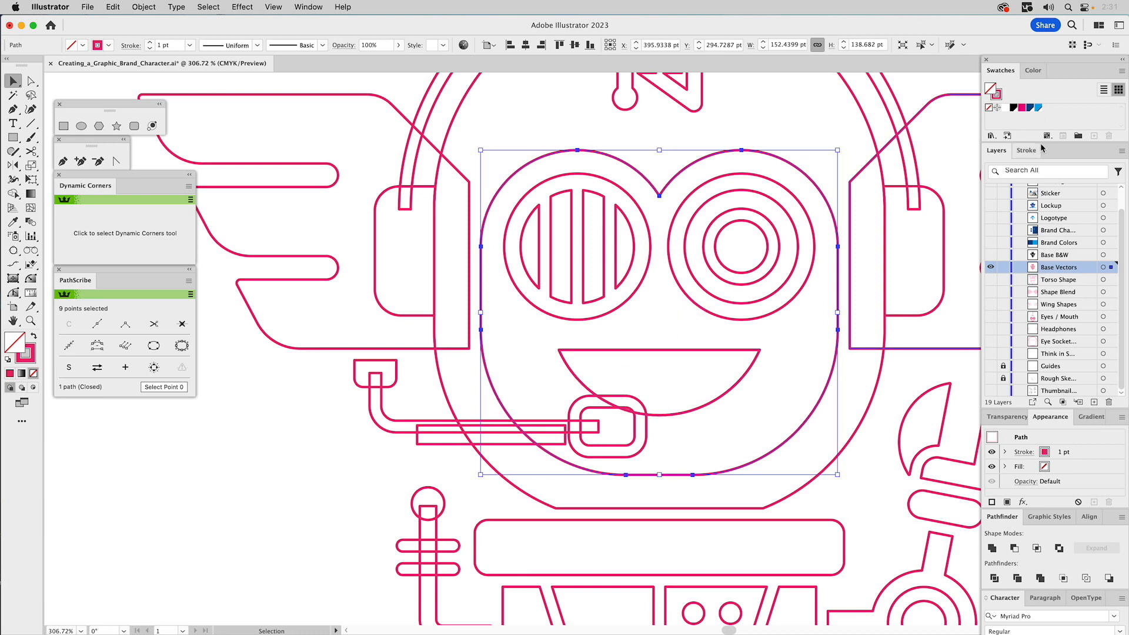
pyautogui.moveTo(1038, 108); pyautogui.dragTo(714, 242)
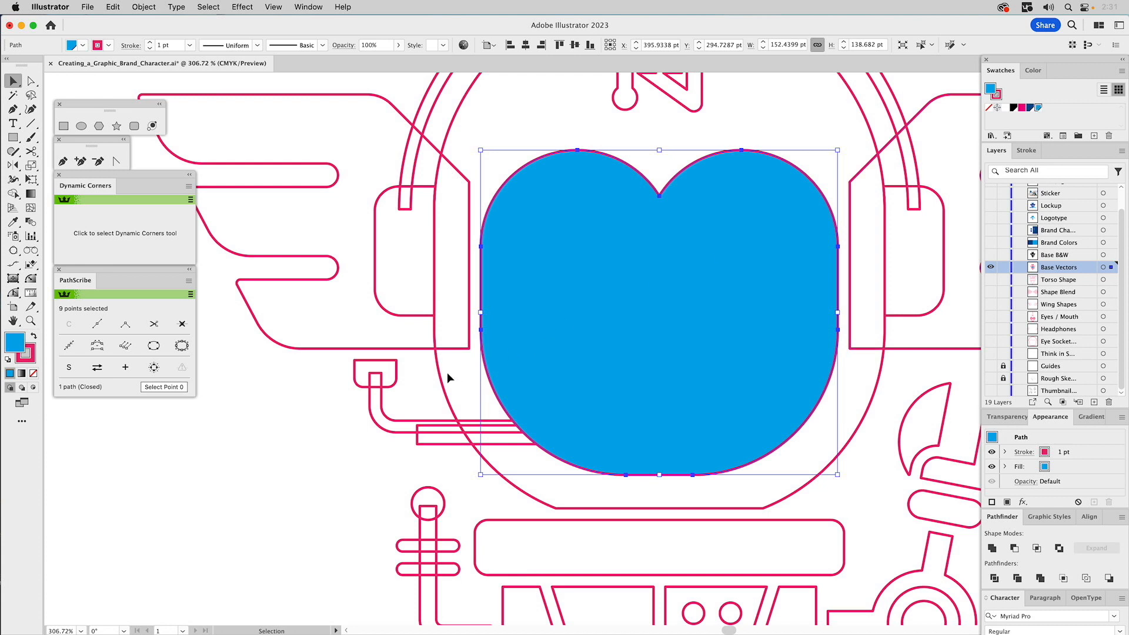
pyautogui.keyDown('shift'); pyautogui.click(429, 385); pyautogui.keyUp('shift')
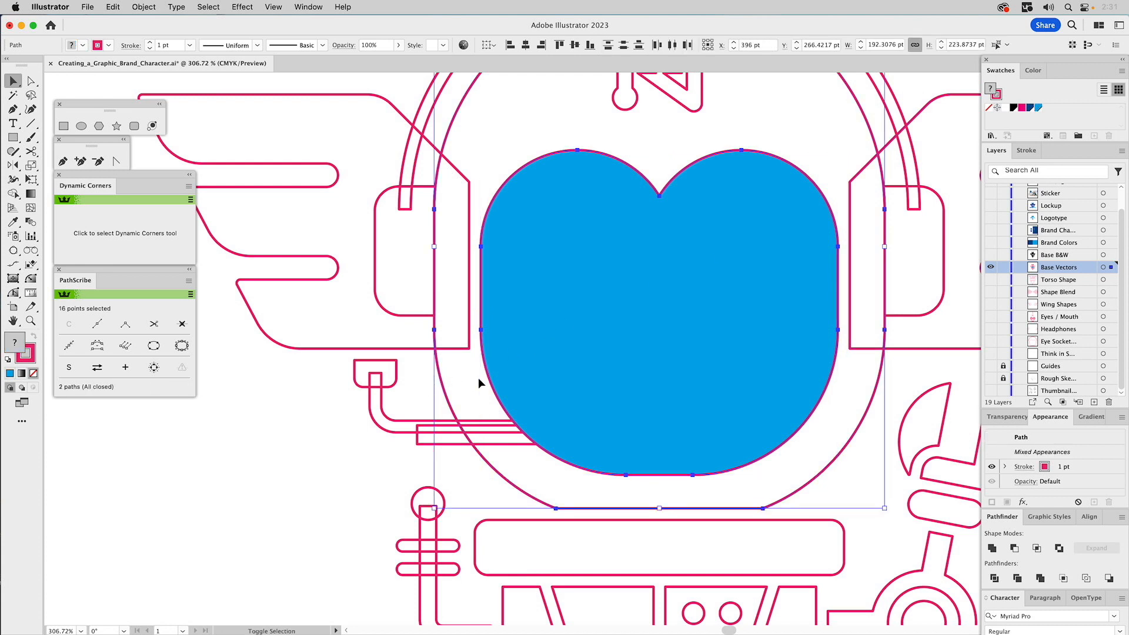
pyautogui.click(1013, 548)
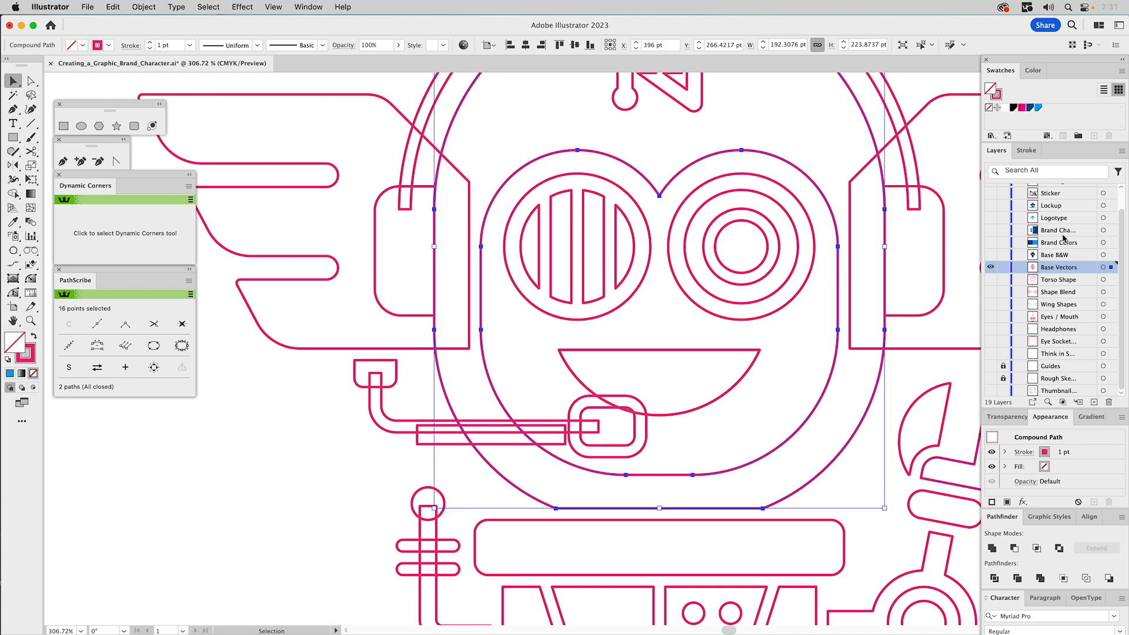
# - Fill the head compound path with light blue and send it behind the other base vectors
pyautogui.click(1038, 107)
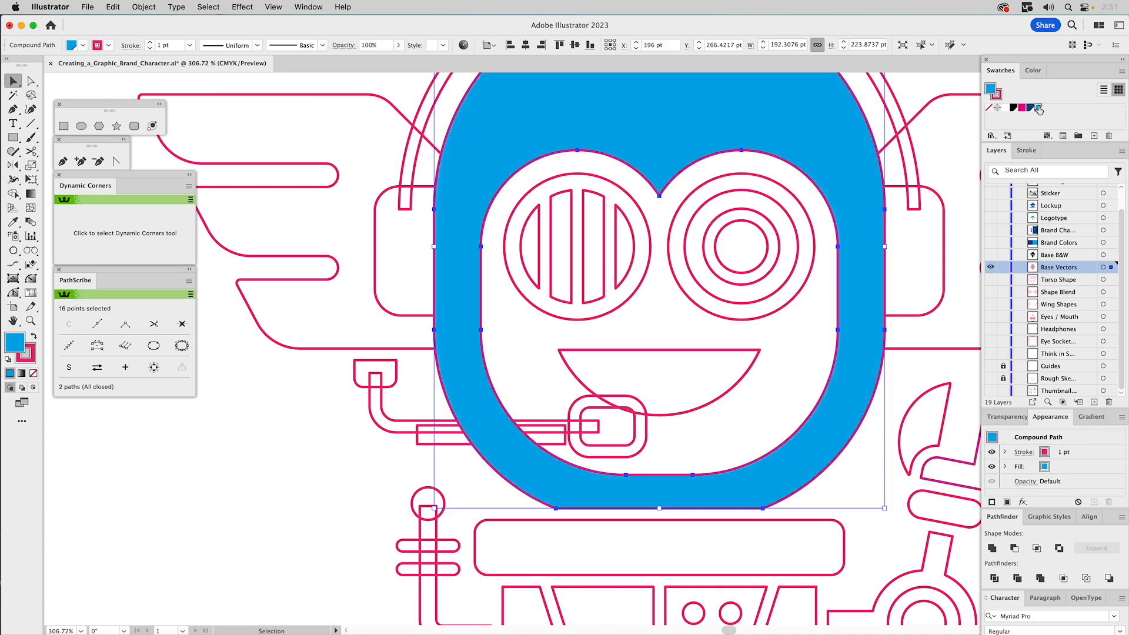
pyautogui.press('a')
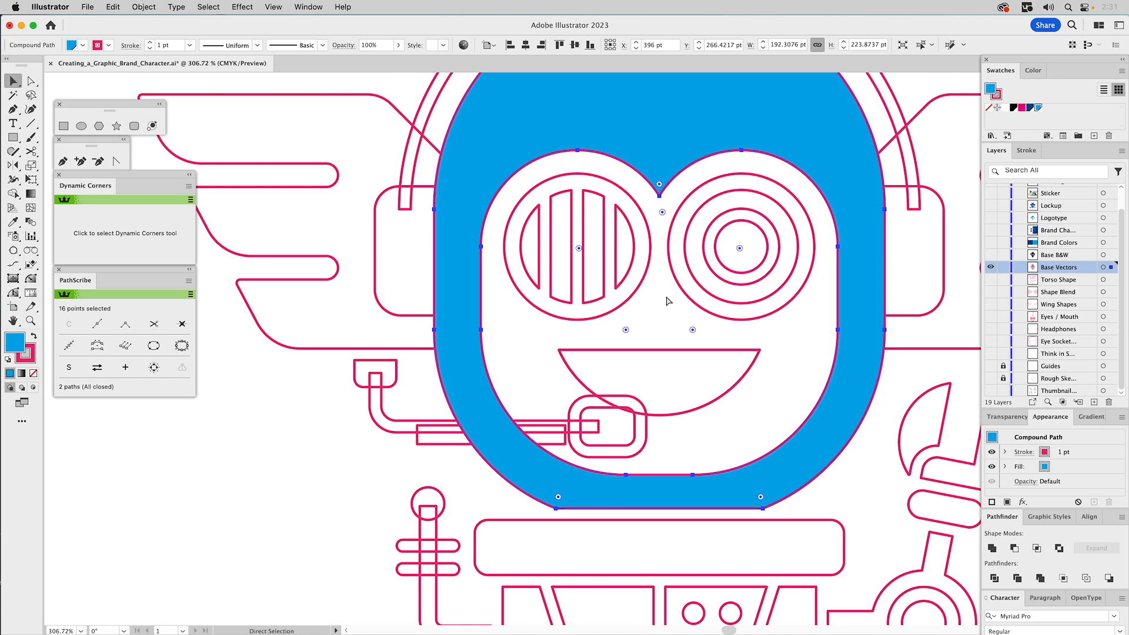
pyautogui.press('Delete')
pyautogui.press('v')
pyautogui.moveTo(630, 383); pyautogui.dragTo(356, 458)
pyautogui.press('super+z')
pyautogui.press('v')
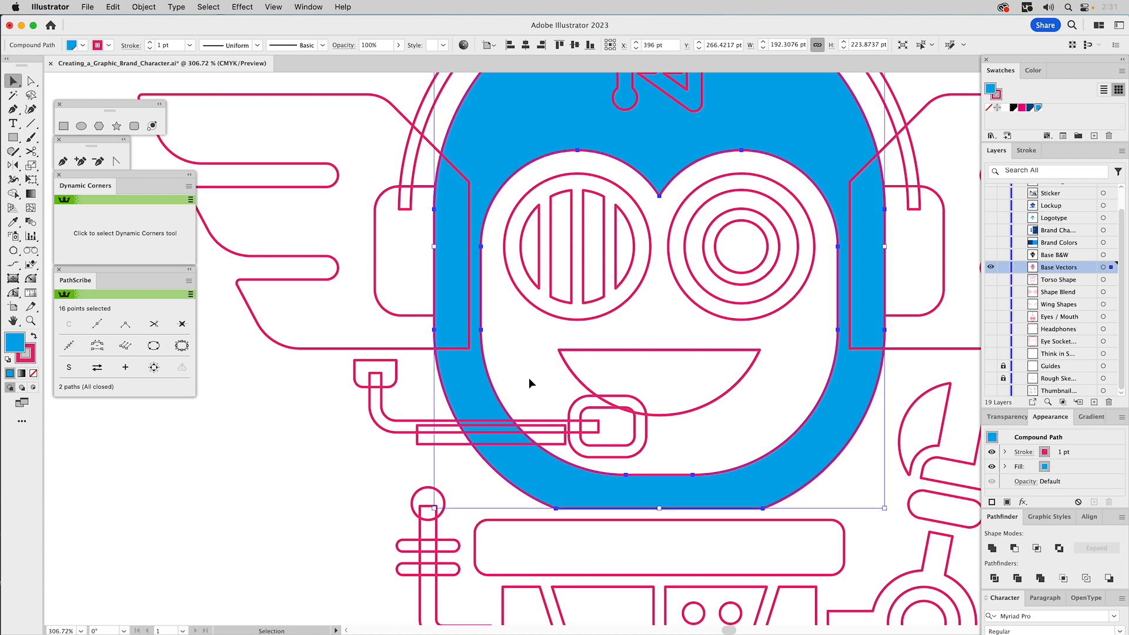
pyautogui.click(527, 377)
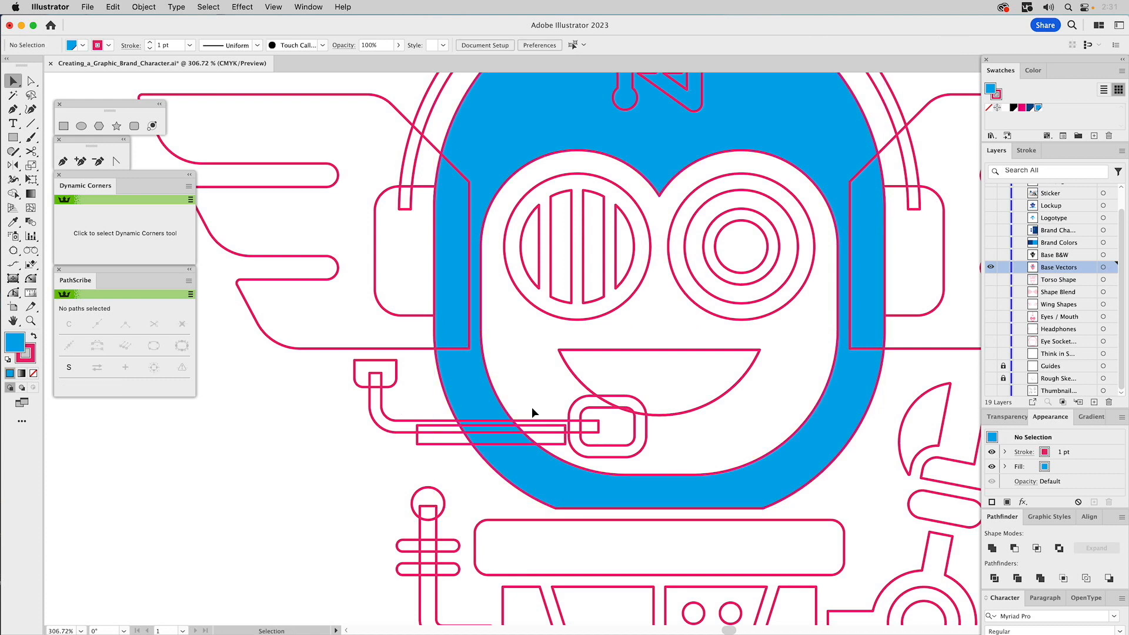
# - Subtract the narrow rectangle along the microphone boom from the blue head shape to cut a gap in it
pyautogui.click(557, 431)
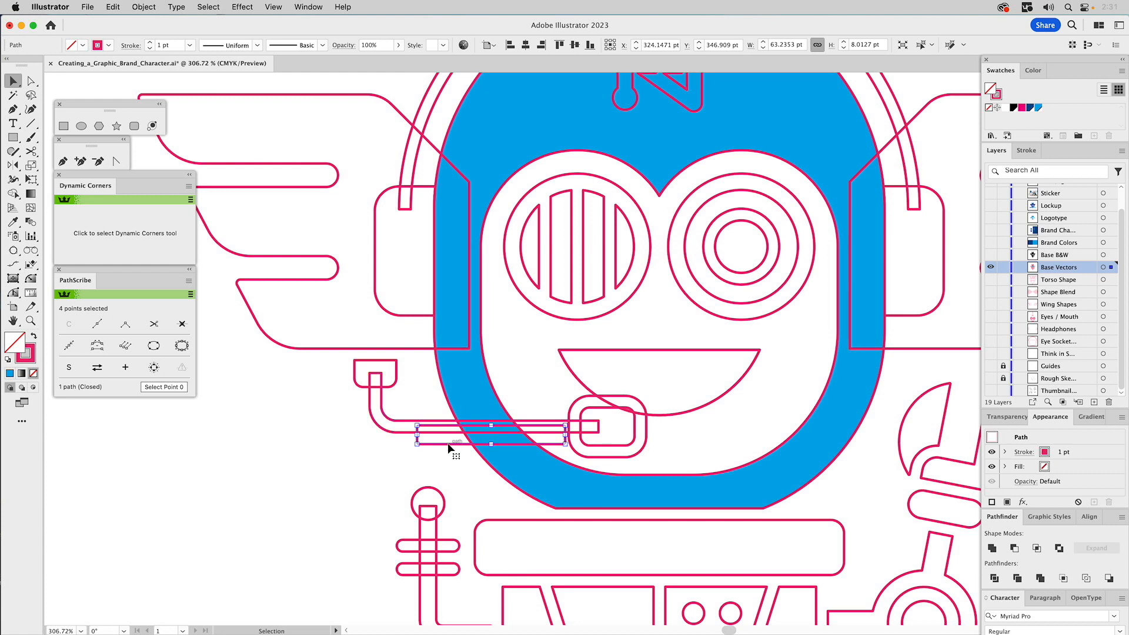
pyautogui.keyDown('shift'); pyautogui.click(468, 395); pyautogui.keyUp('shift')
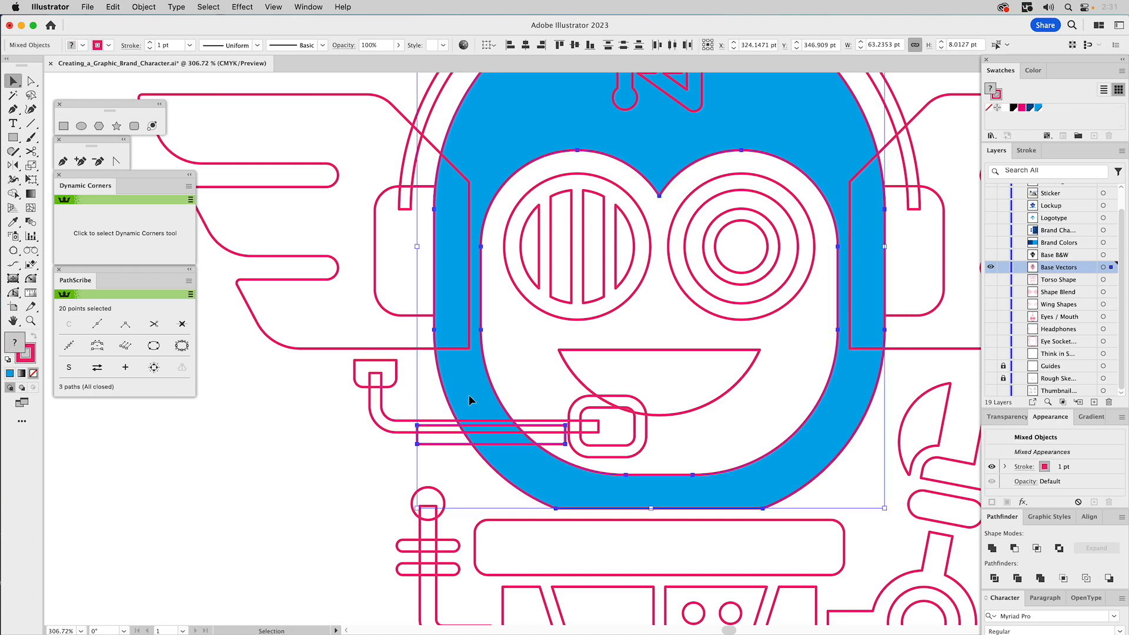
pyautogui.click(1014, 548)
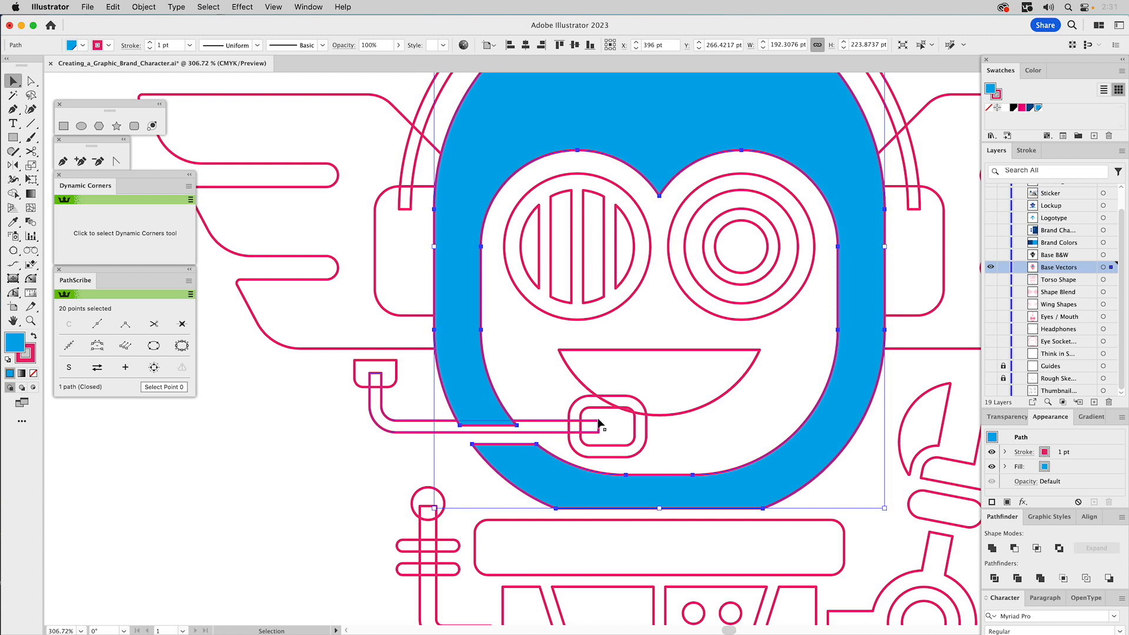
# - Subtract the outer rounded rectangle around the microphone from the mouth shape
pyautogui.click(647, 425)
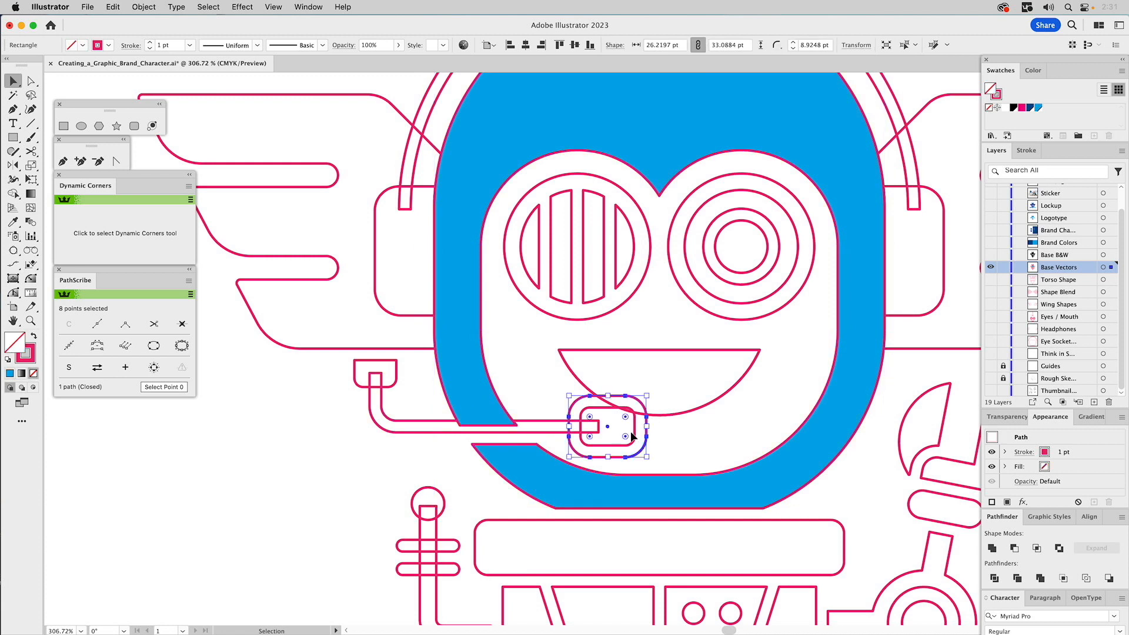
pyautogui.click(635, 432)
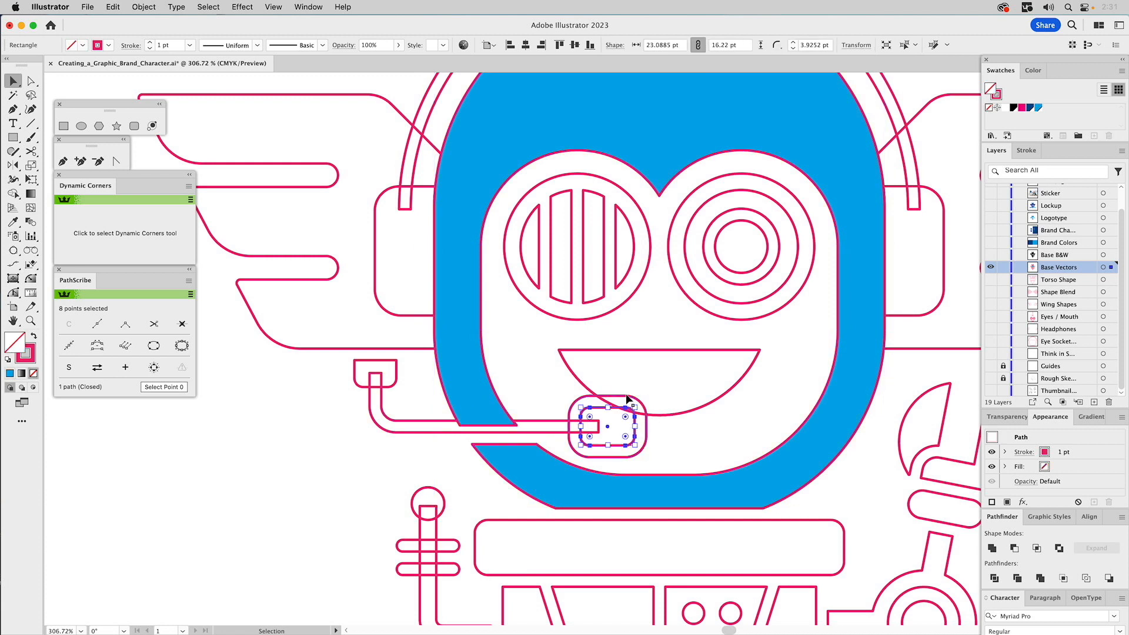
pyautogui.moveTo(642, 415); pyautogui.dragTo(654, 389)
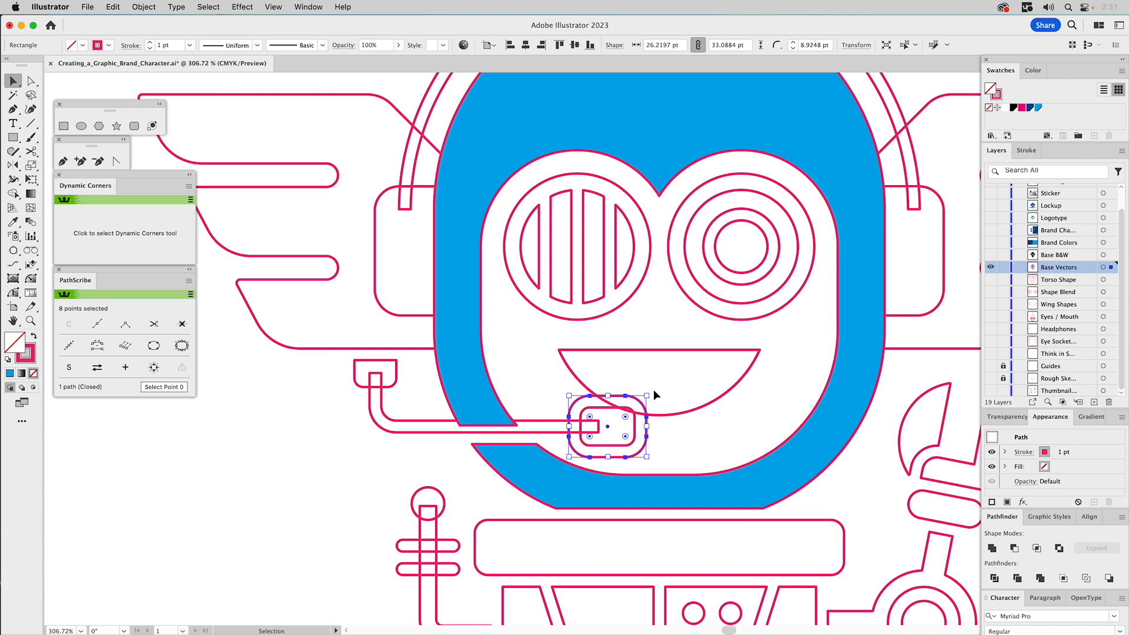
pyautogui.keyDown('shift'); pyautogui.click(676, 350); pyautogui.keyUp('shift')
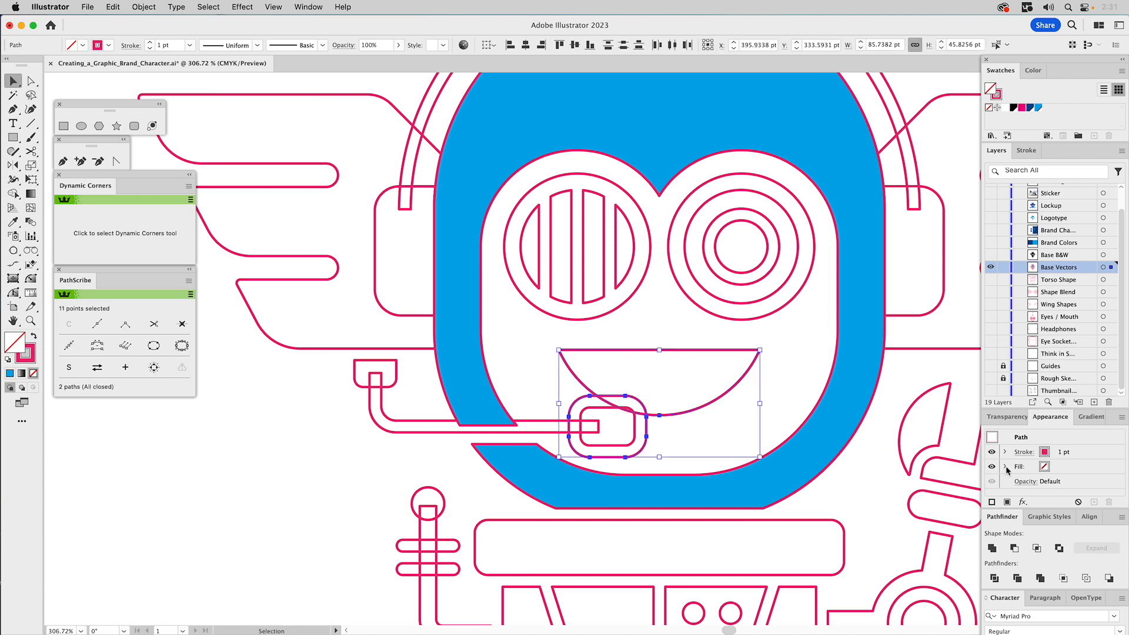
pyautogui.click(1015, 548)
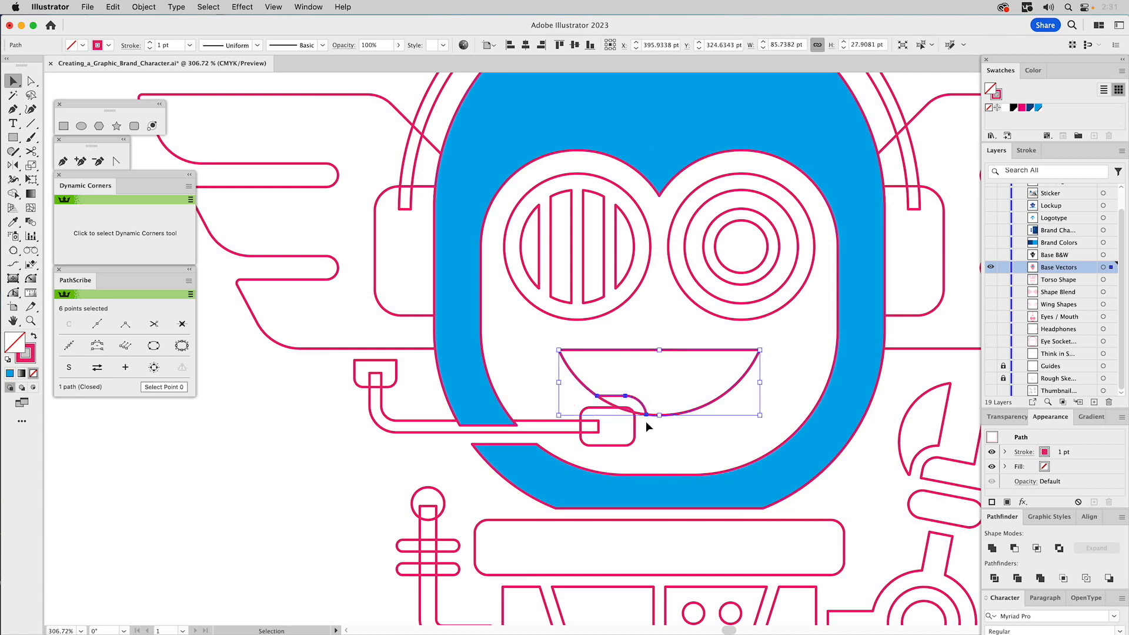
pyautogui.click(656, 376)
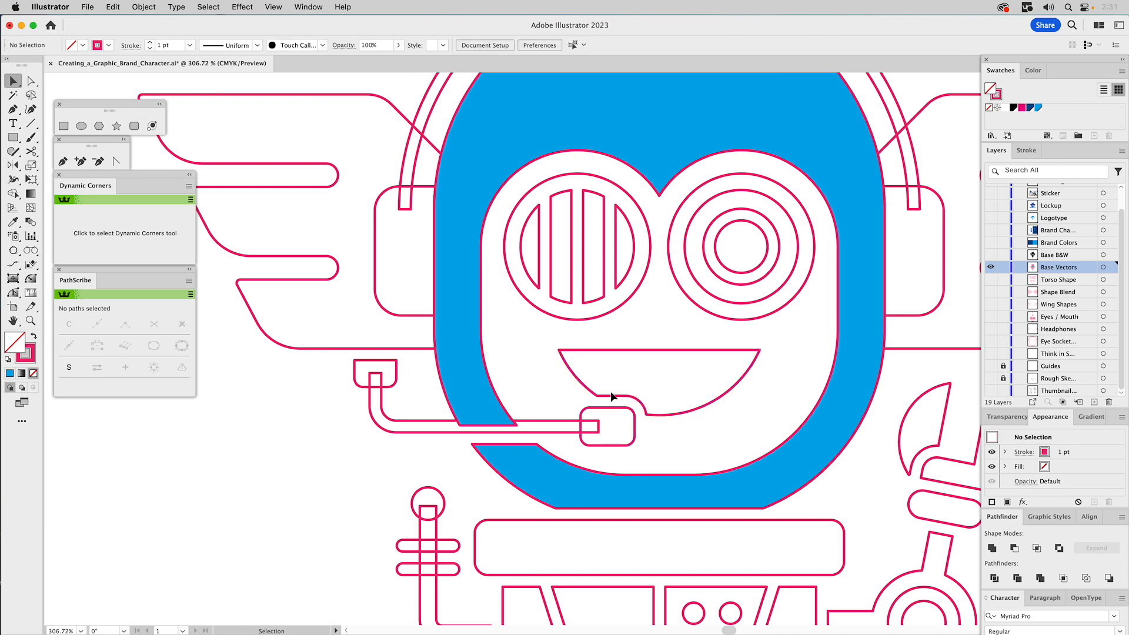
# - Unite the microphone boom with its upper end piece and the rounded microphone tip
pyautogui.moveTo(358, 402); pyautogui.dragTo(356, 405)
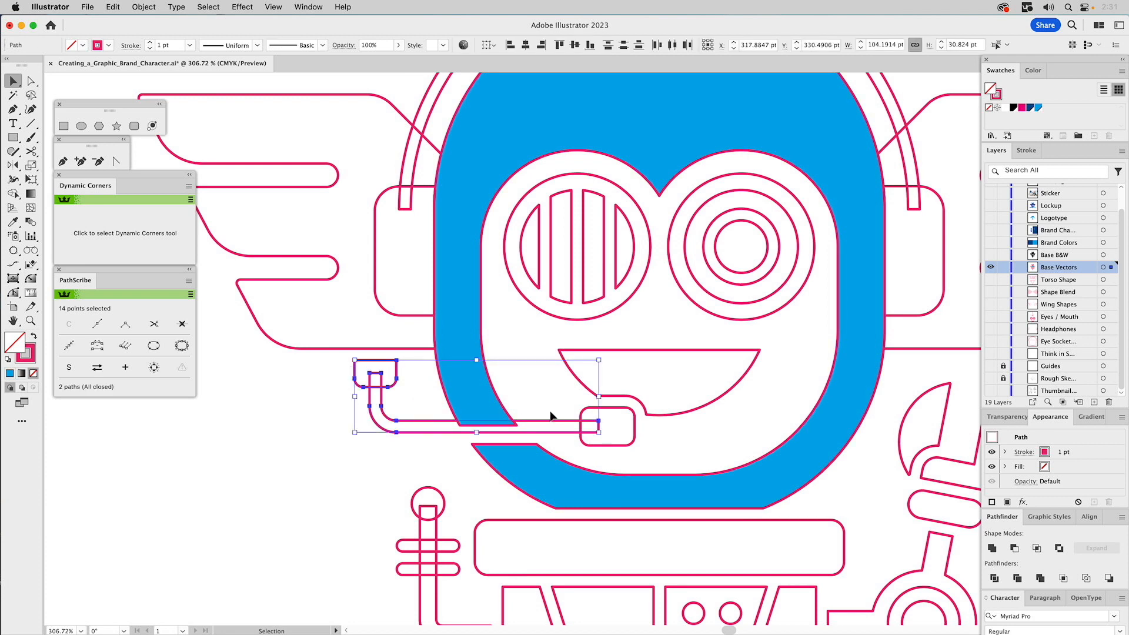
pyautogui.keyDown('shift'); pyautogui.click(583, 411); pyautogui.keyUp('shift')
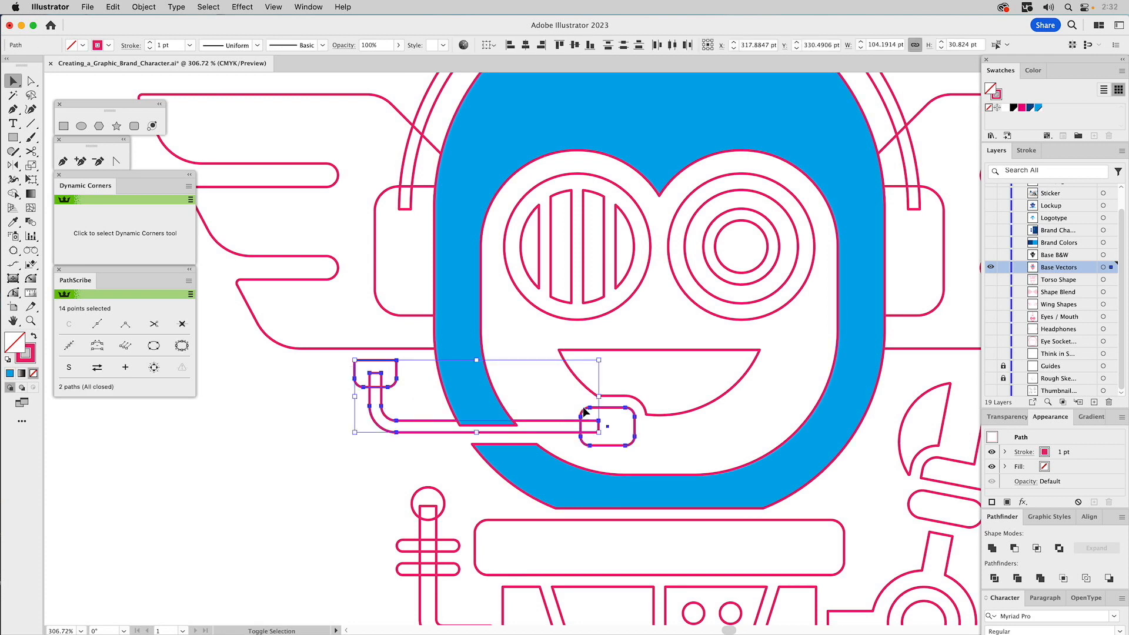
pyautogui.click(991, 547)
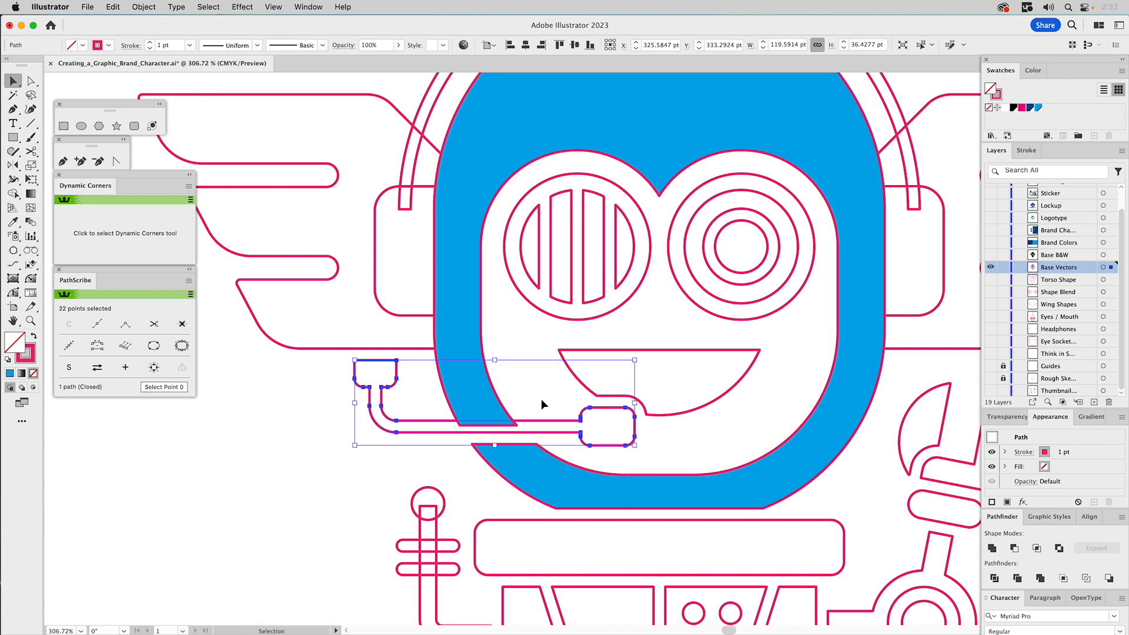
# - Unite the microphone shape with the blue head shape and set the combined shape's fill to none
pyautogui.keyDown('shift'); pyautogui.click(467, 389); pyautogui.keyUp('shift')
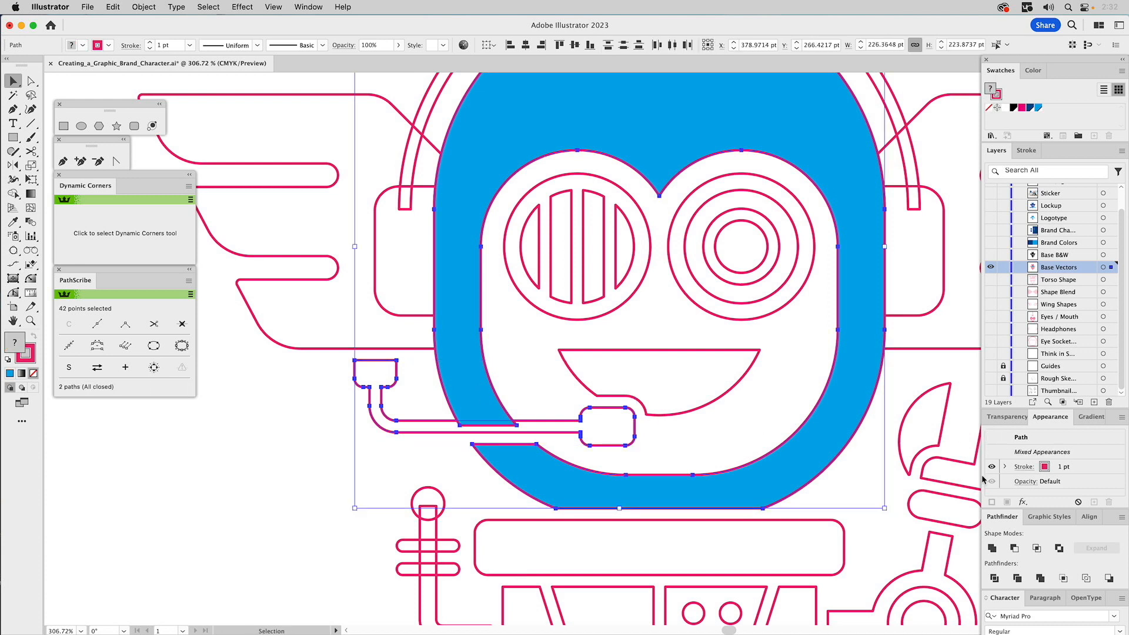
pyautogui.click(996, 551)
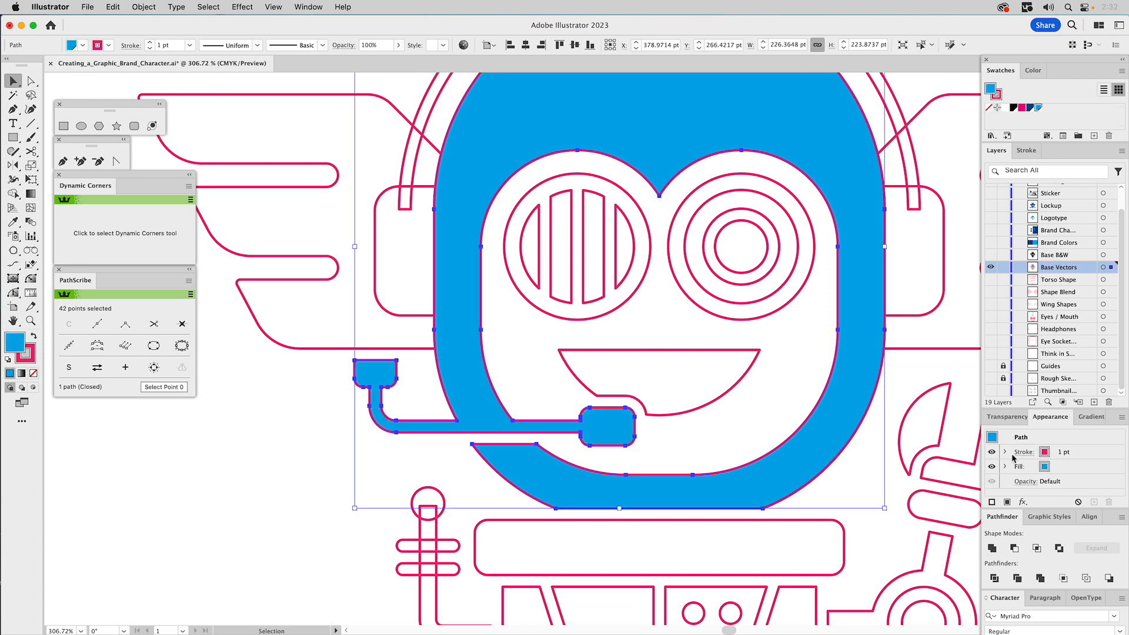
pyautogui.click(987, 109)
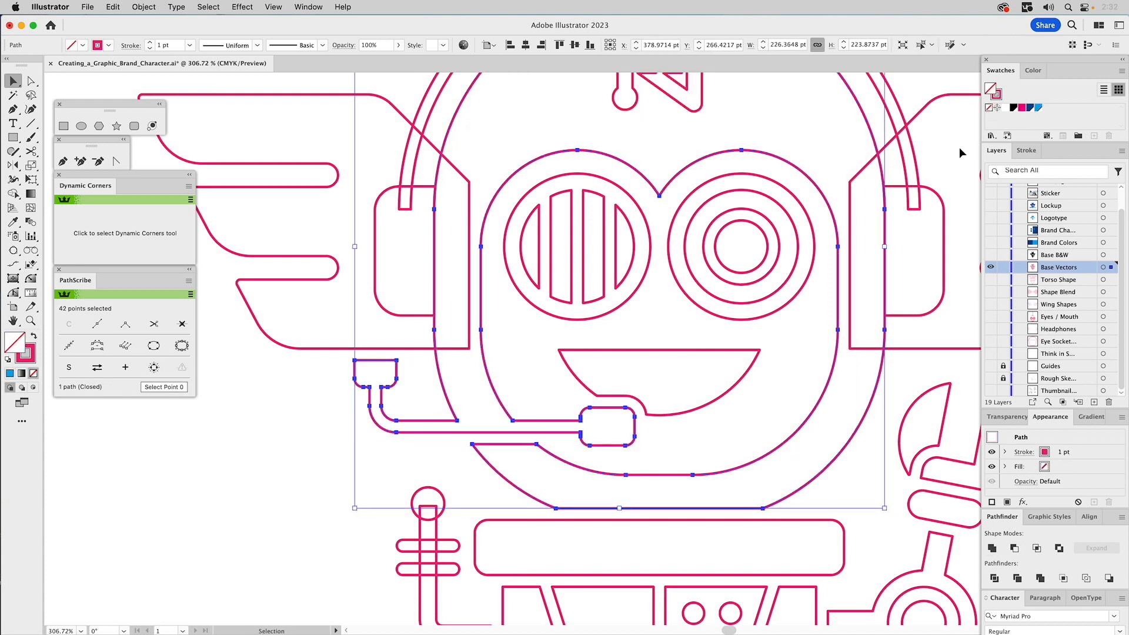
pyautogui.click(540, 379)
pyautogui.scroll(-5, 545, 381)
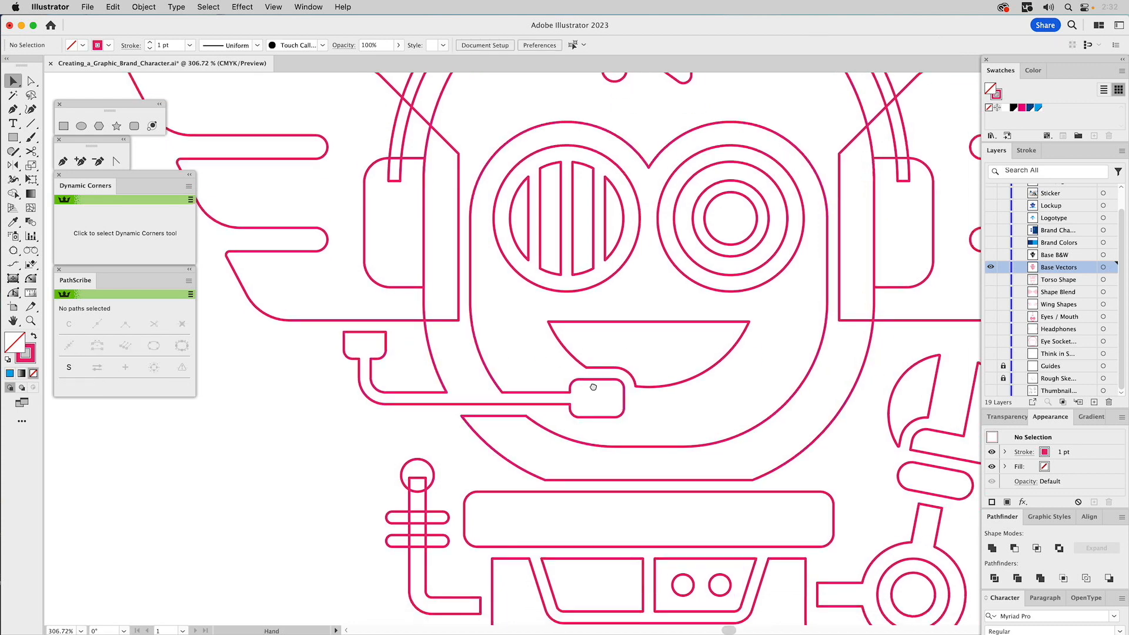
pyautogui.moveTo(784, 240); pyautogui.dragTo(734, 430)
pyautogui.click(31, 320)
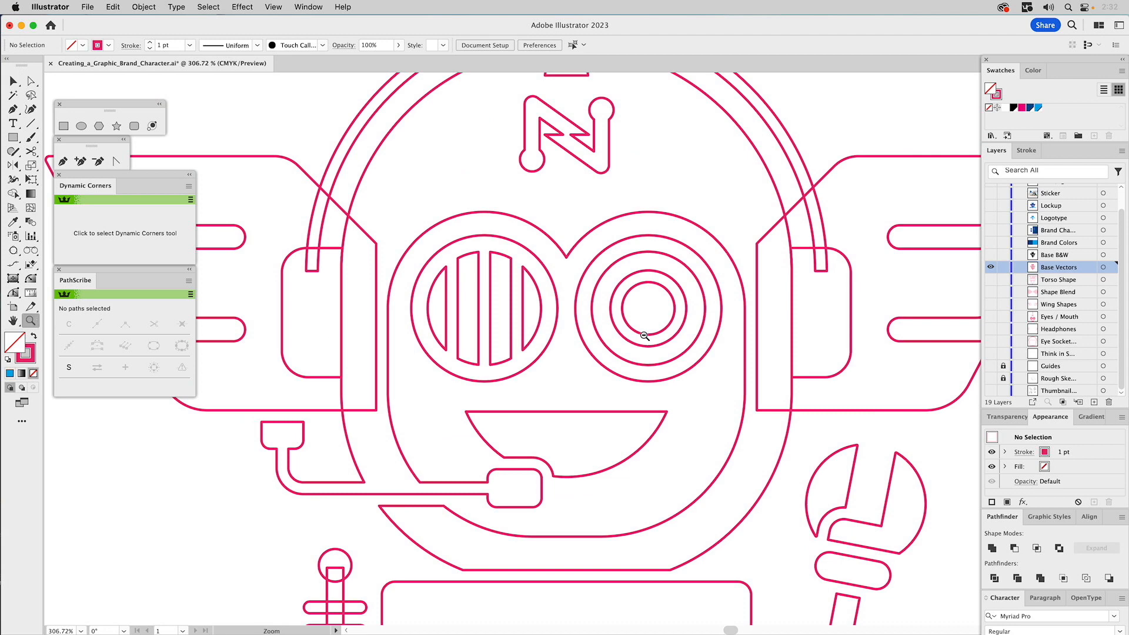
# - Show the Base B&W layer in place of the Base Vectors layer and make it the active layer
pyautogui.keyDown('alt'); pyautogui.click(643, 335); pyautogui.keyUp('alt')
pyautogui.keyDown('alt'); pyautogui.click(643, 335); pyautogui.keyUp('alt')
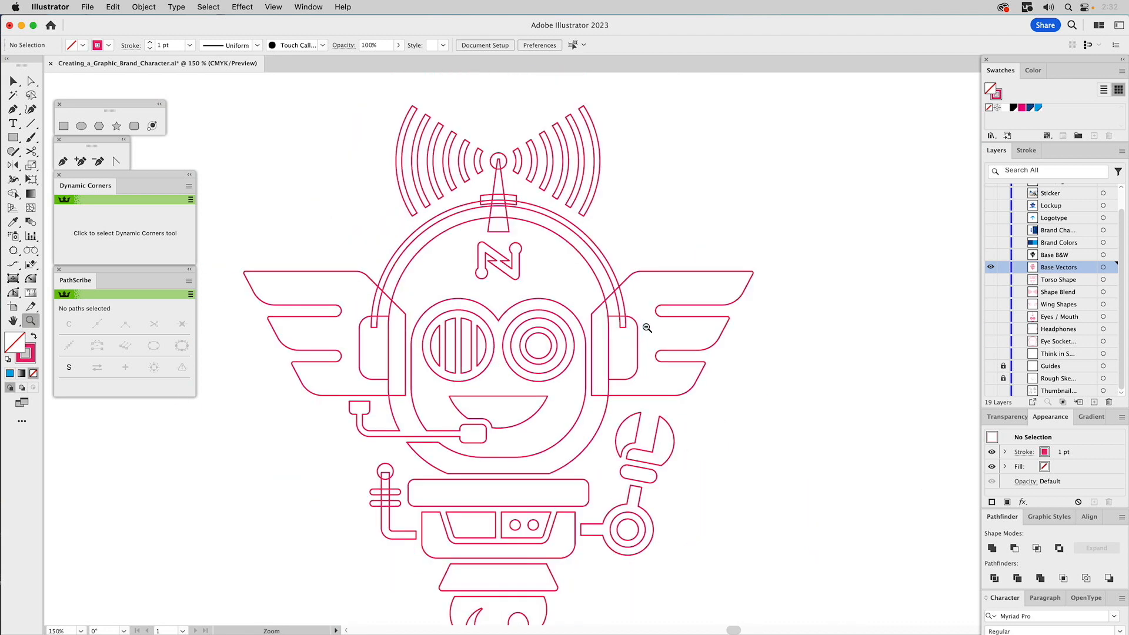
pyautogui.press('v')
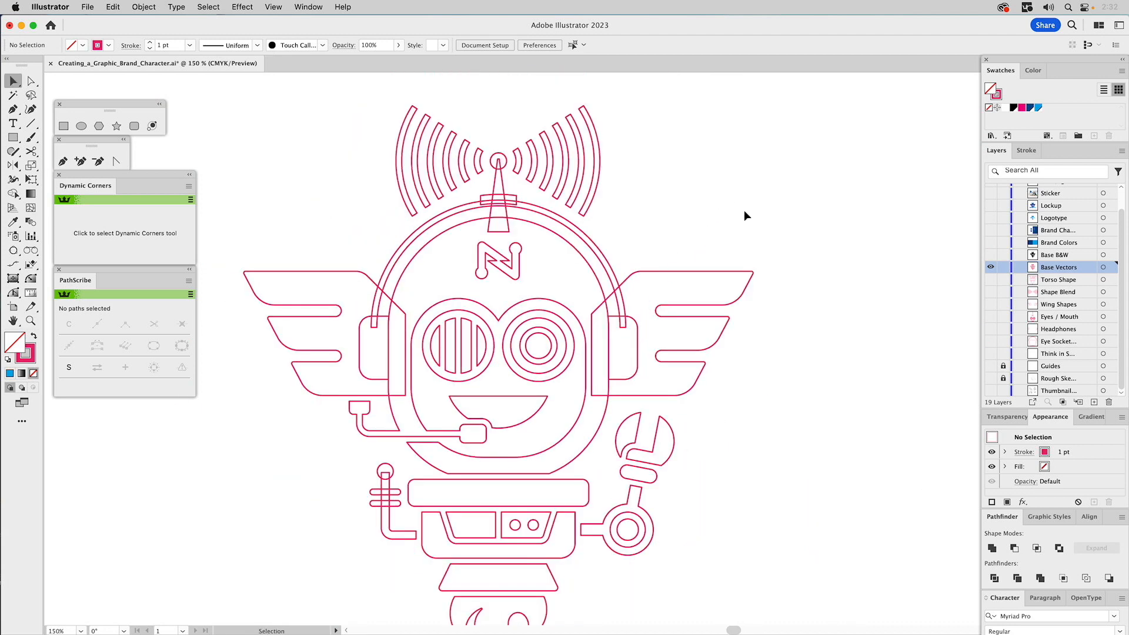
pyautogui.press('super+0')
pyautogui.click(991, 257)
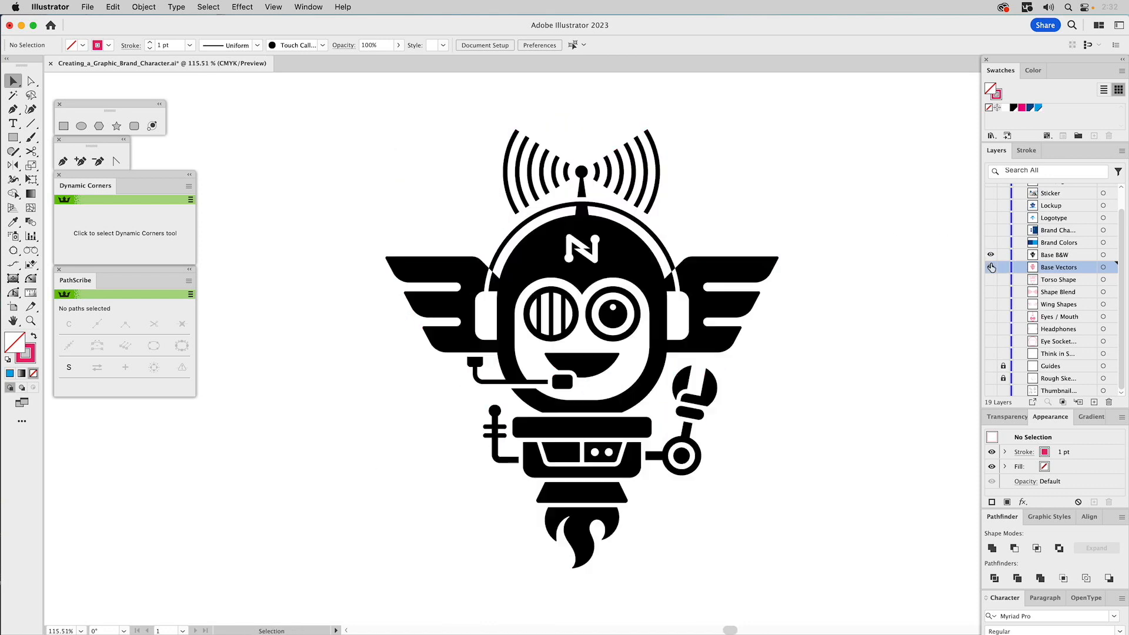
pyautogui.click(1048, 256)
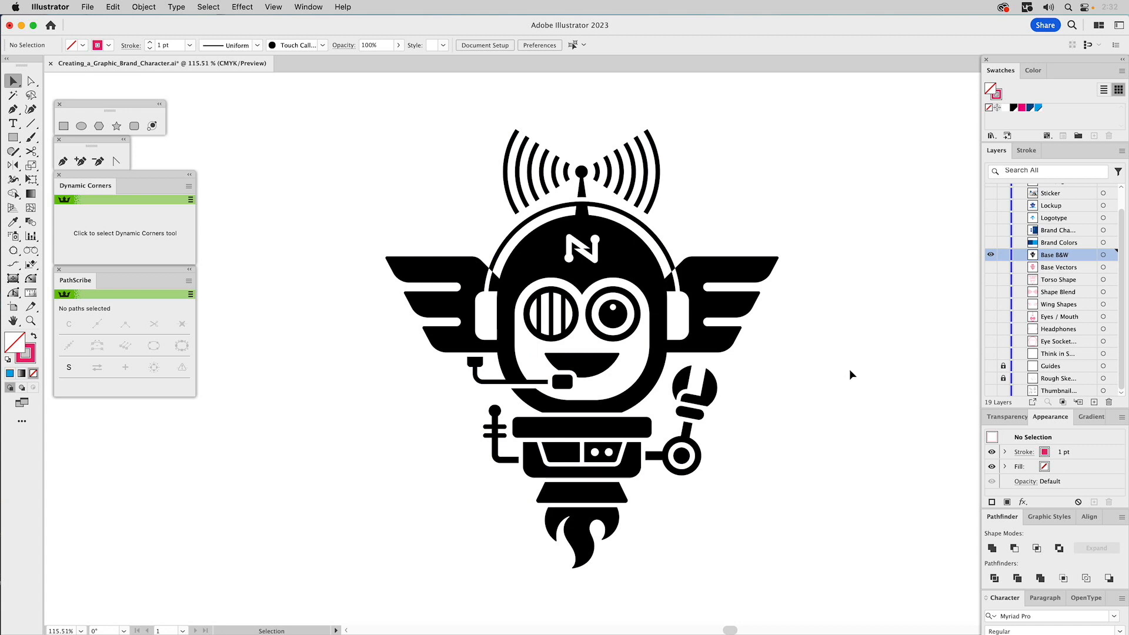
# - Show the Brand Colors layer and apply its dark blue swatch color to the robot's main head, wings and body compound path
pyautogui.click(989, 242)
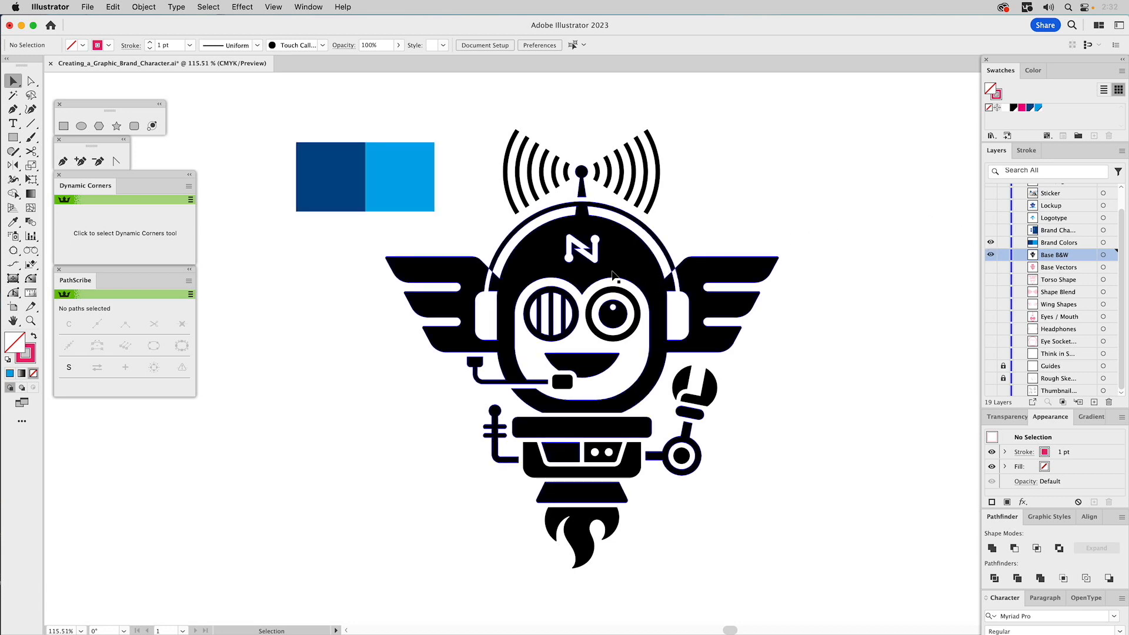
pyautogui.click(621, 251)
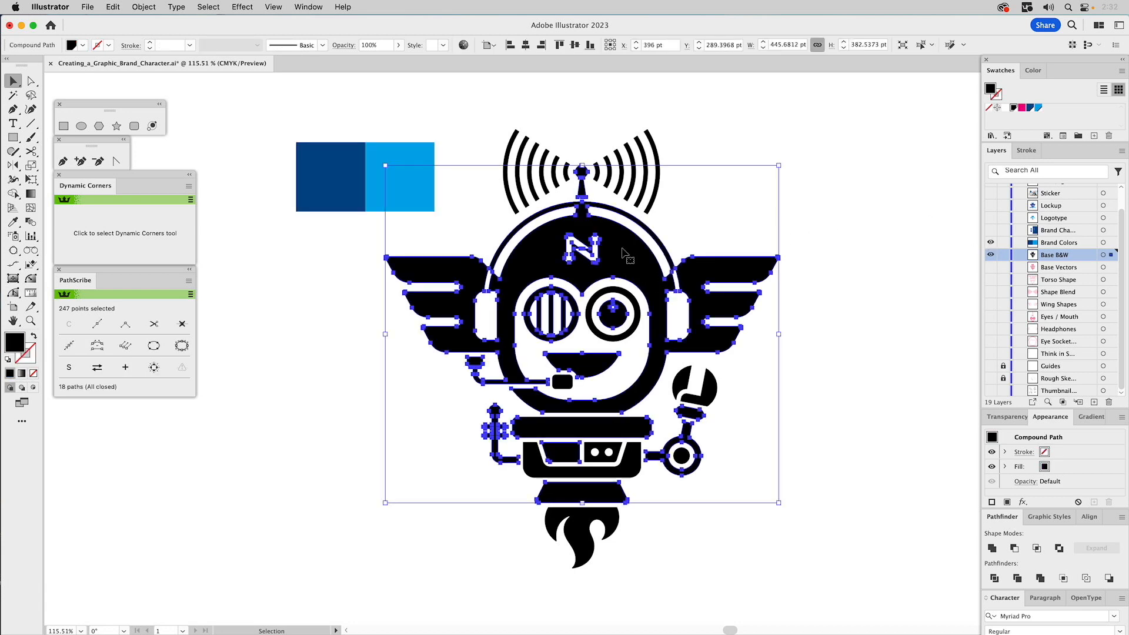
pyautogui.press('i')
pyautogui.click(312, 169)
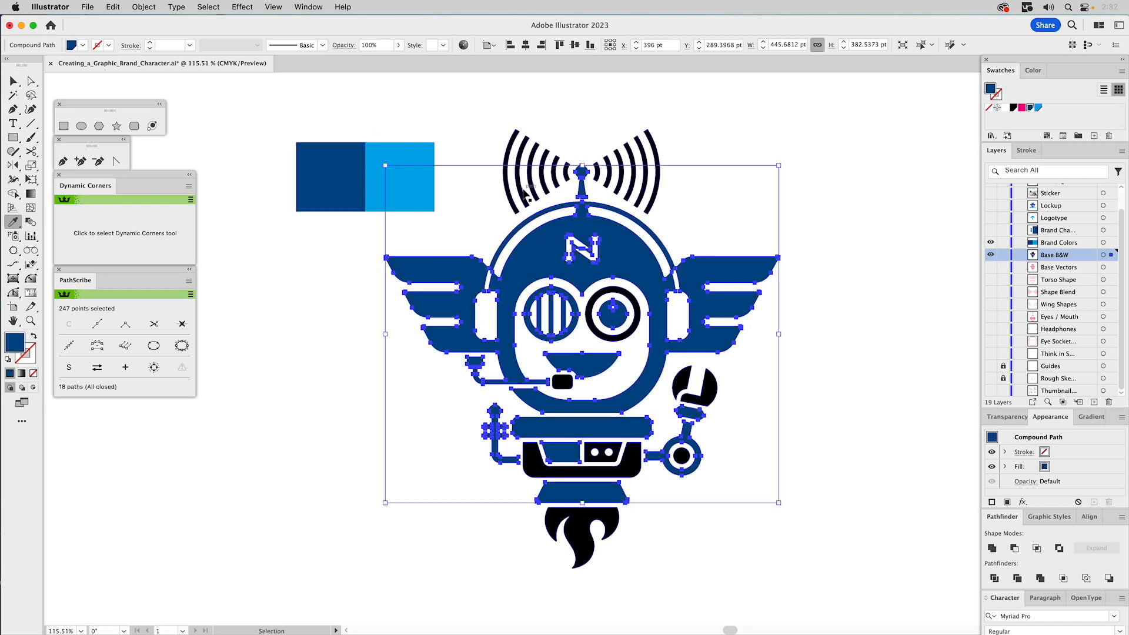
# - Apply the light blue brand color to the compound path containing the radio waves, eye ring, microphone tip, wrench and flame, then deselect it
pyautogui.keyDown('super'); pyautogui.click(520, 189); pyautogui.keyUp('super')
pyautogui.click(415, 168)
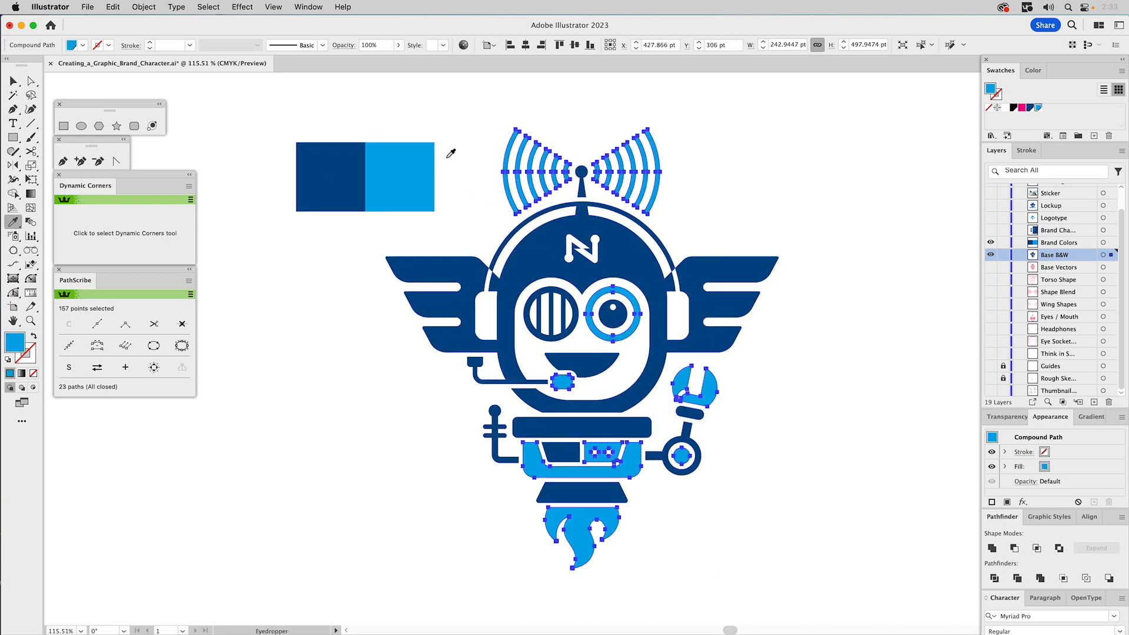
pyautogui.keyDown('super'); pyautogui.click(485, 102); pyautogui.keyUp('super')
pyautogui.press('v')
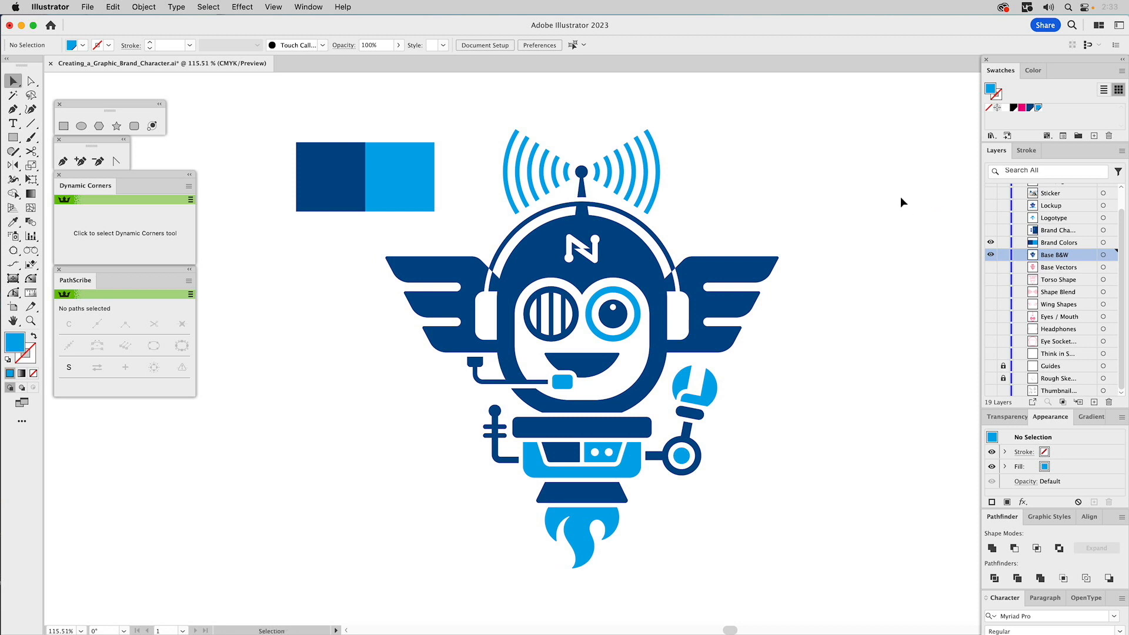
# - Display only the brand character layer with its color variations on white and dark blue, and make it active
pyautogui.click(990, 229)
pyautogui.click(991, 254)
pyautogui.click(1063, 231)
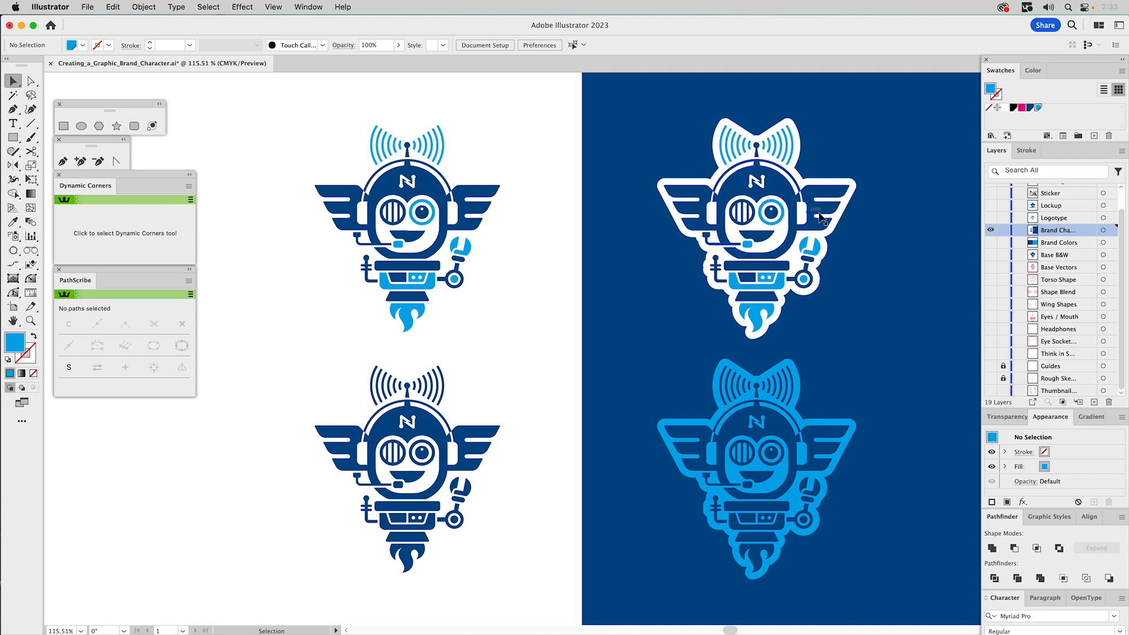
# - View the Logotype layer alone, then the Lockup layer alone, fitted to the window
pyautogui.click(990, 219)
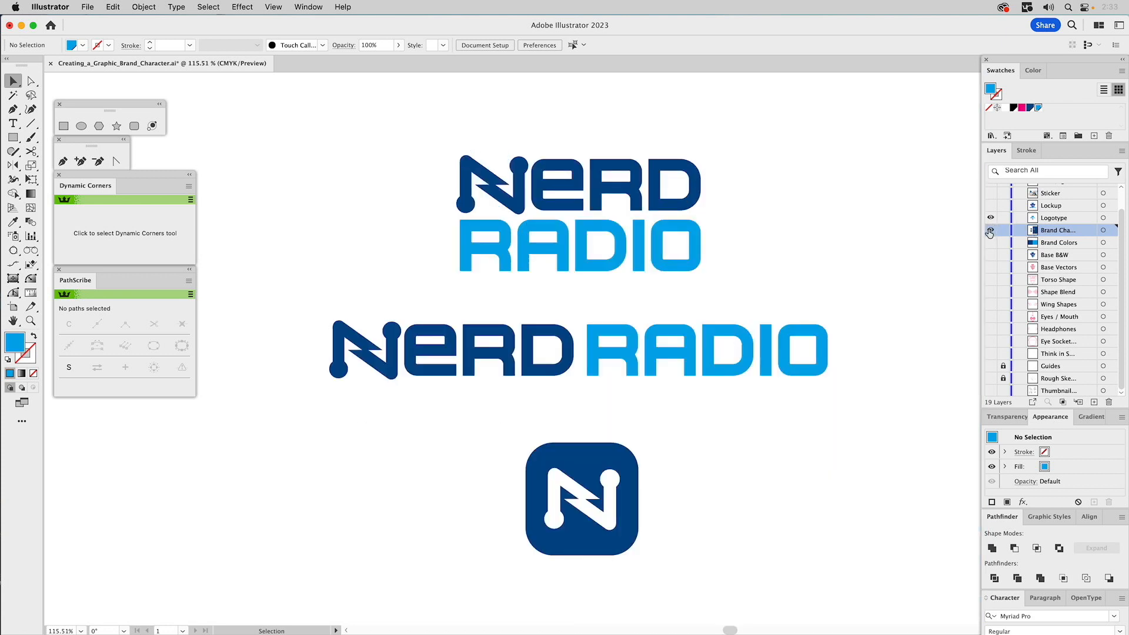
pyautogui.click(990, 230)
pyautogui.click(990, 205)
pyautogui.click(991, 218)
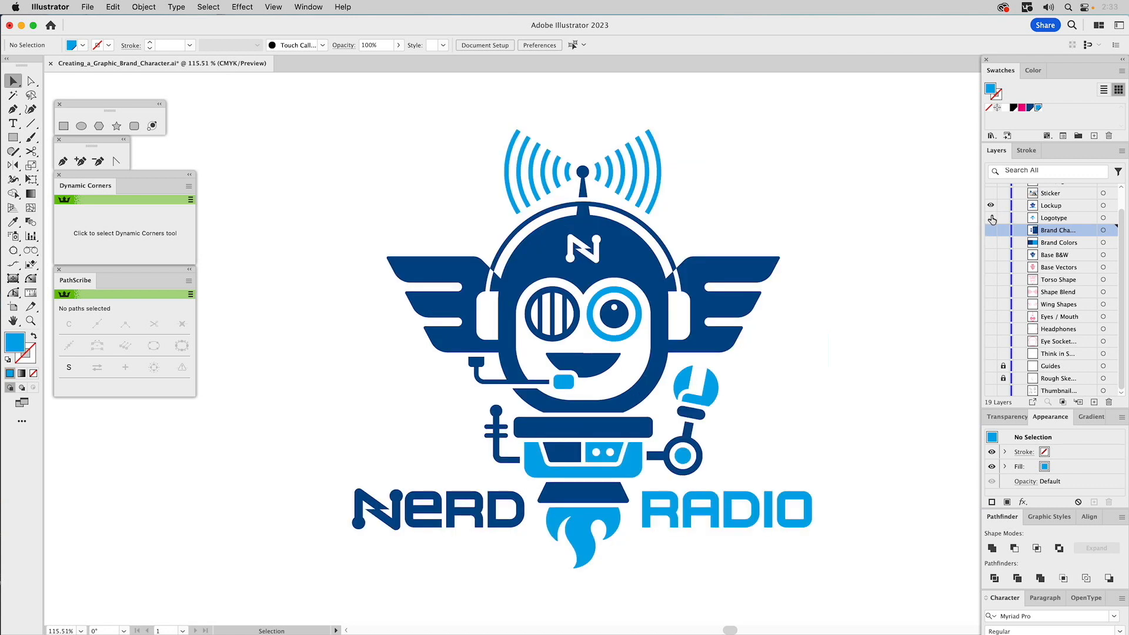
pyautogui.press('super+0')
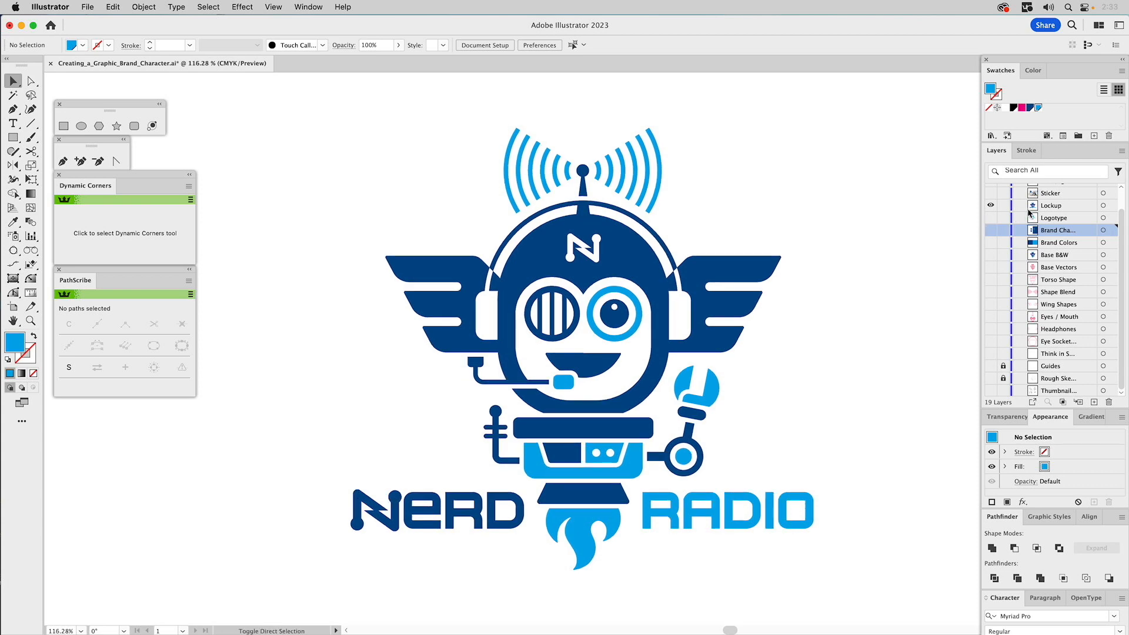
# - Show the Sticker layer mockup in place of the Lockup layer
pyautogui.click(991, 192)
pyautogui.click(990, 205)
pyautogui.scroll(2, 1064, 197)
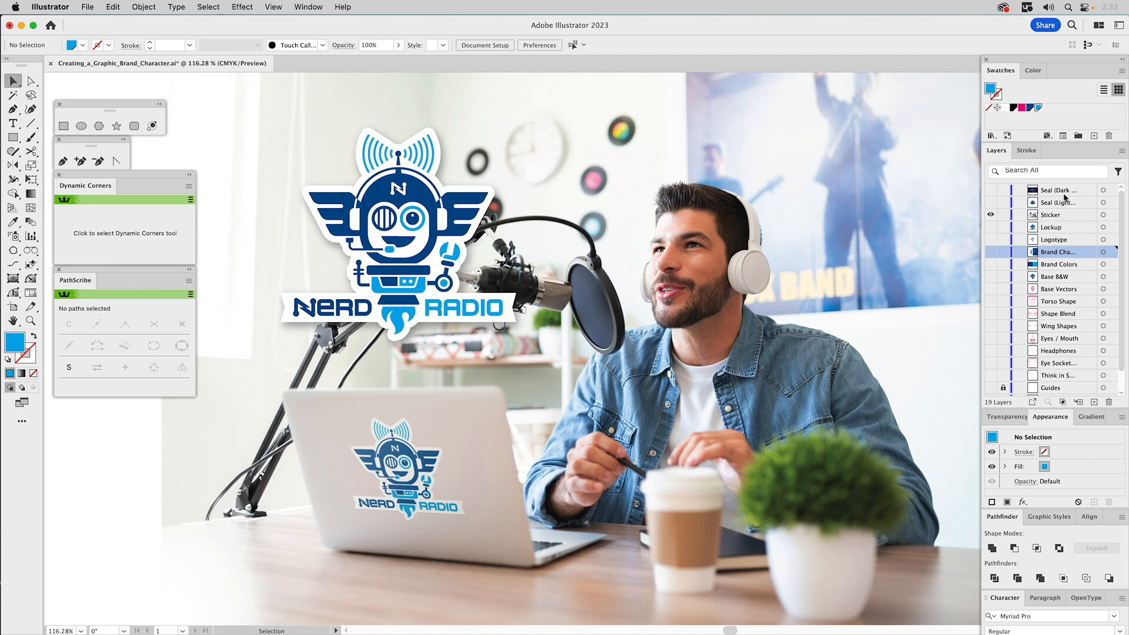
# - View the light seal layer, then switch to the dark seal layer as the only visible and active layer
pyautogui.click(991, 204)
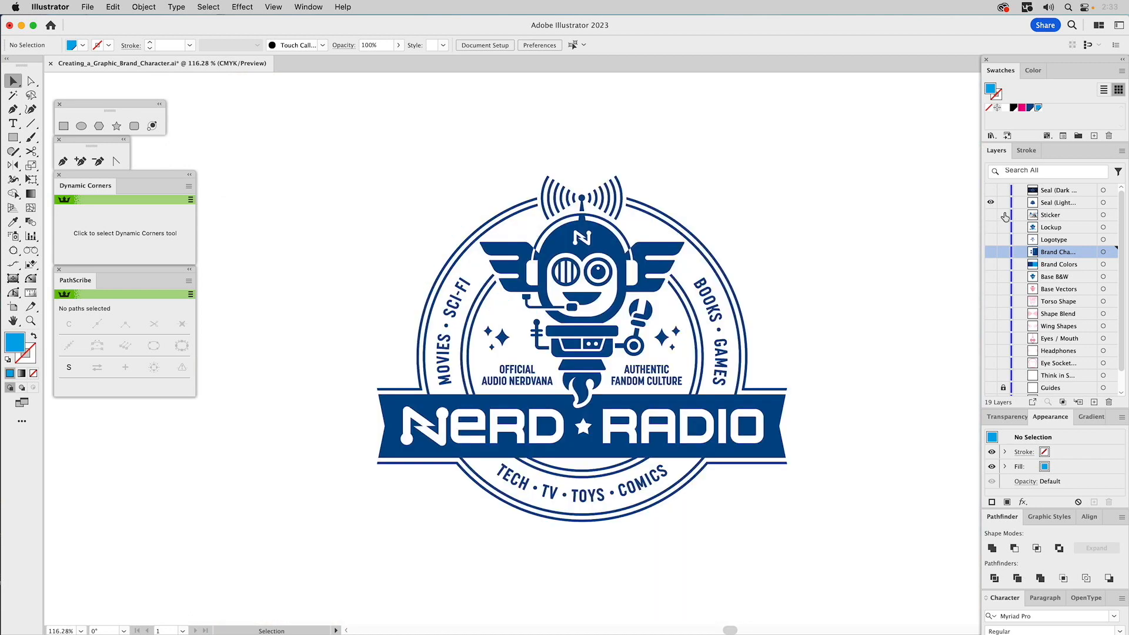
pyautogui.click(1057, 203)
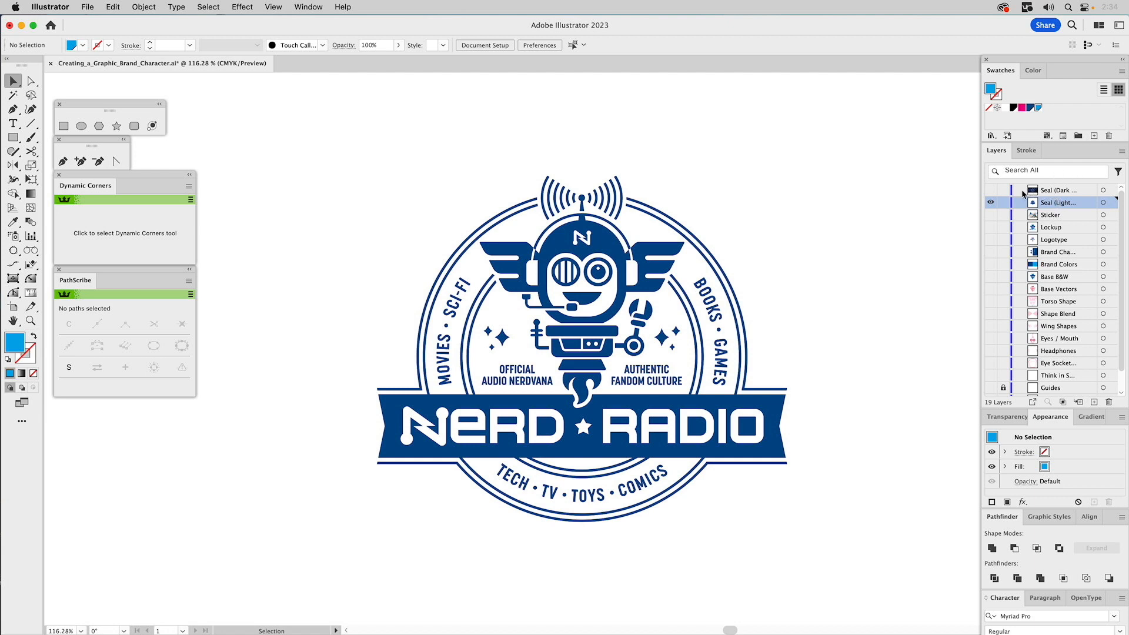
pyautogui.click(990, 190)
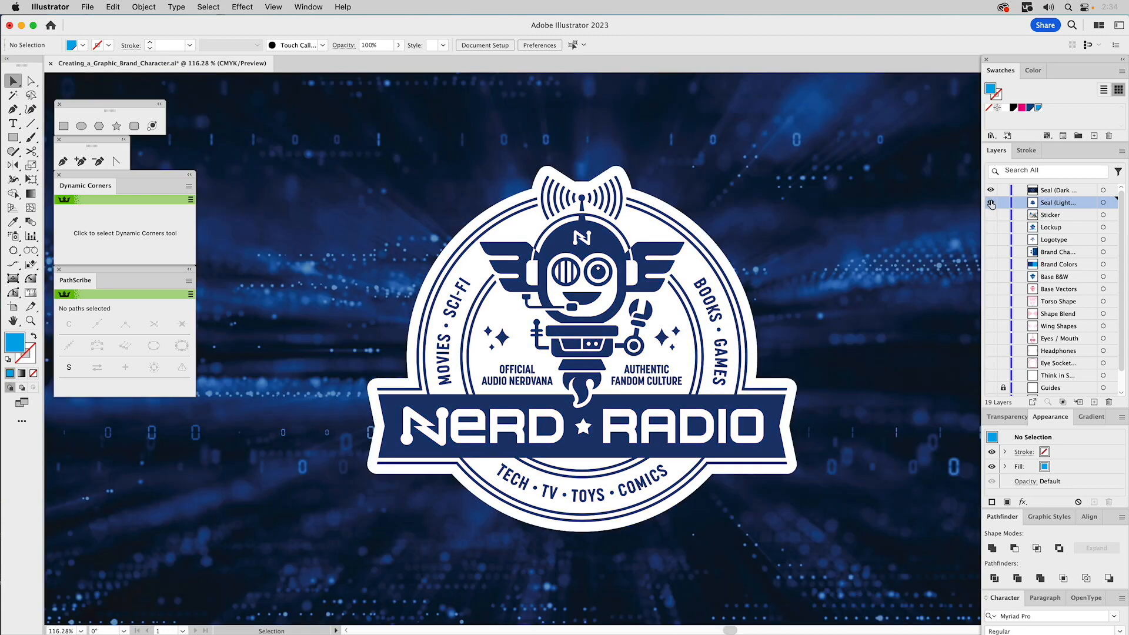
pyautogui.click(1046, 191)
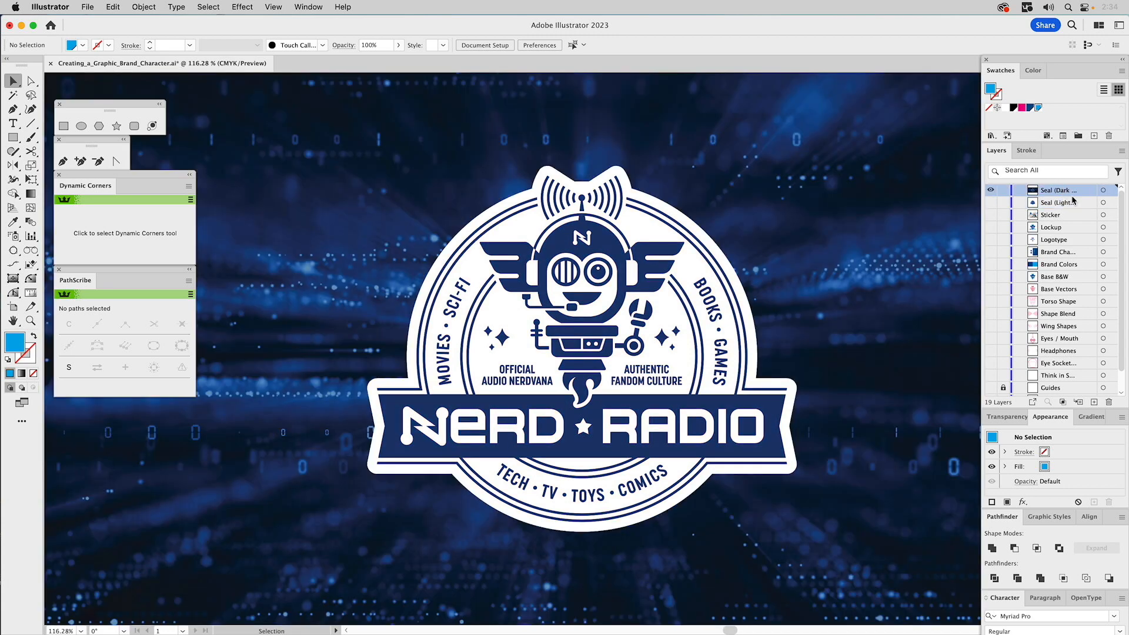